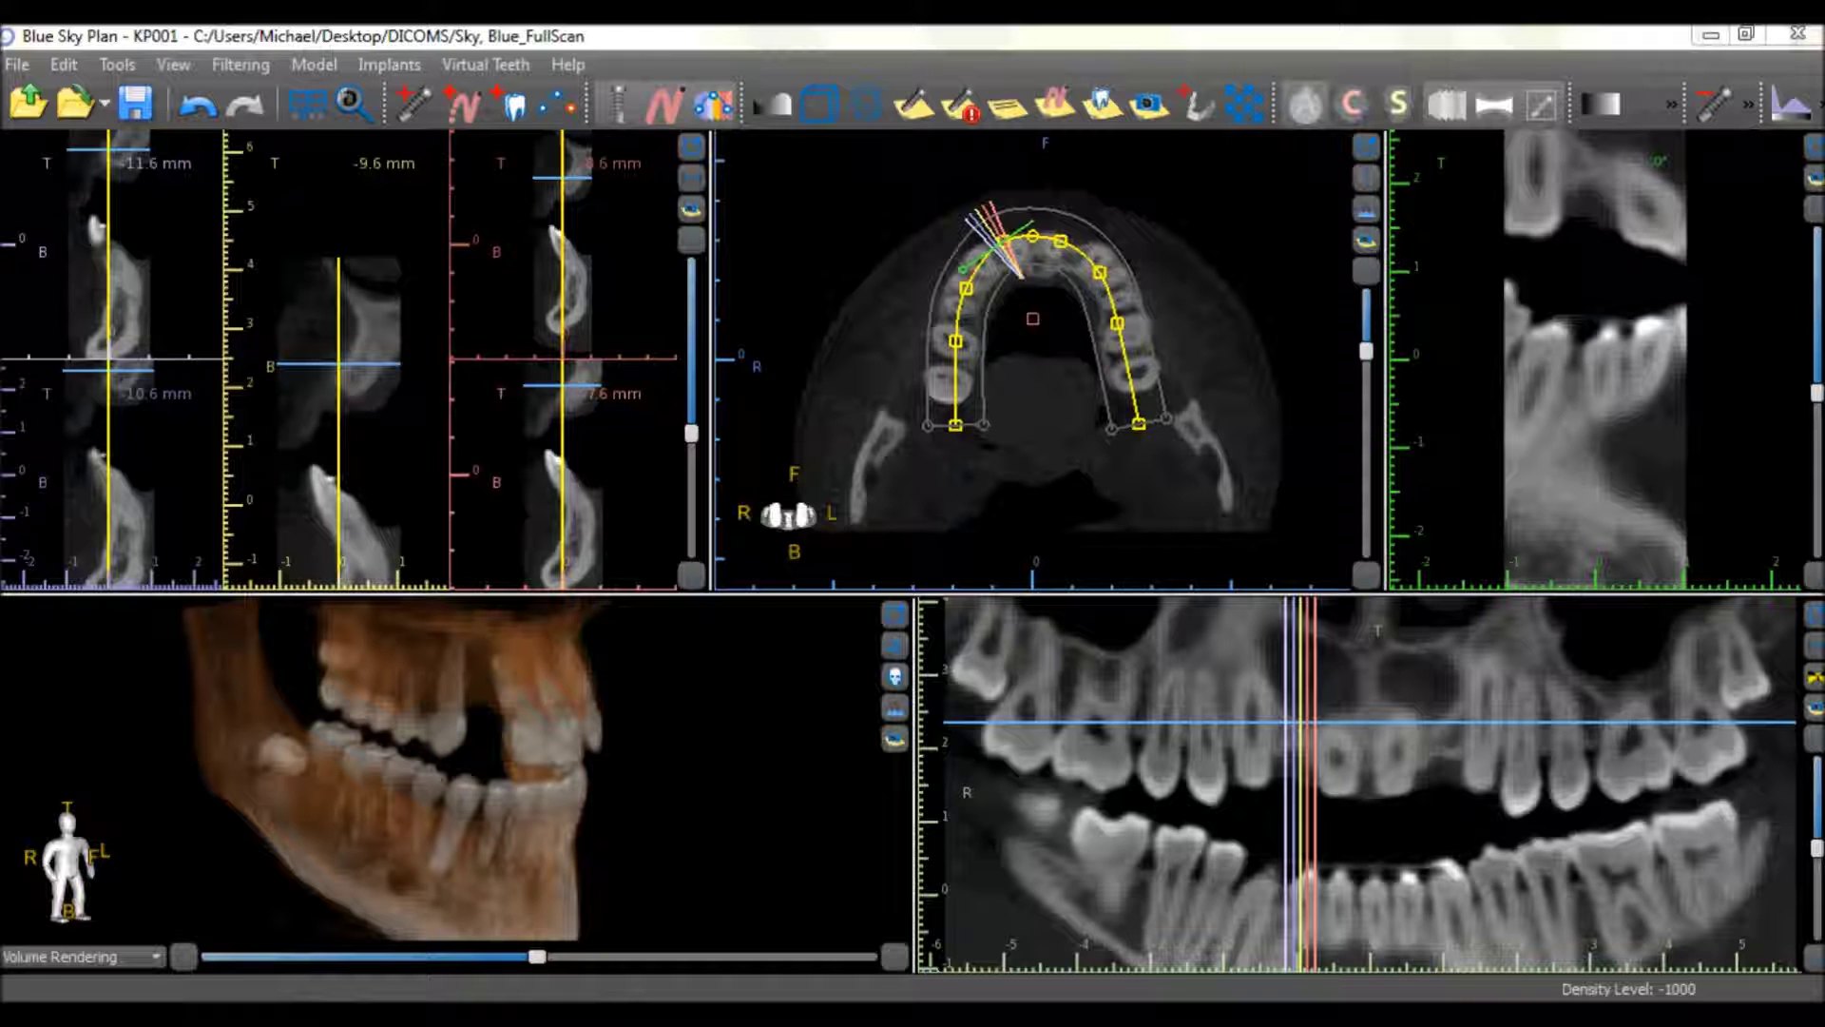
# Step: Add a Maxilla implant using the Internal Hex IH3710 (3.7 x 10mm) and show its abutment options
pyautogui.click(416, 107)
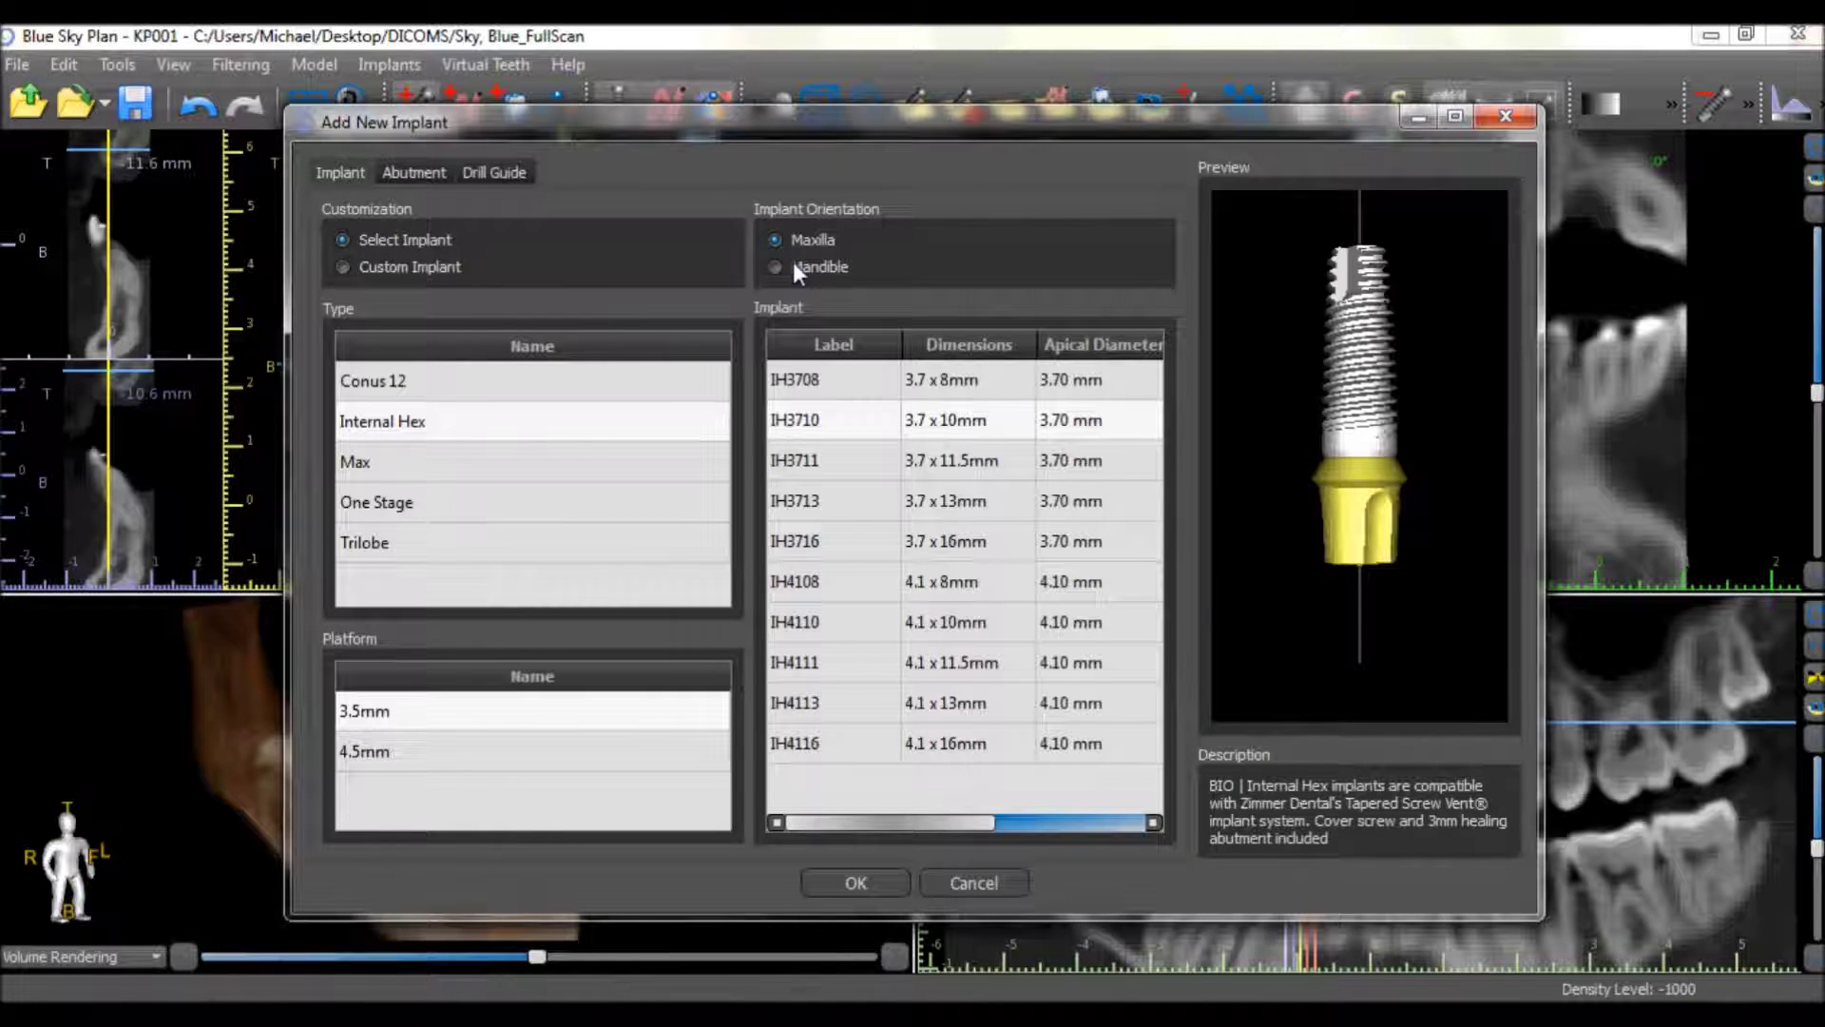
pyautogui.click(792, 270)
pyautogui.click(793, 245)
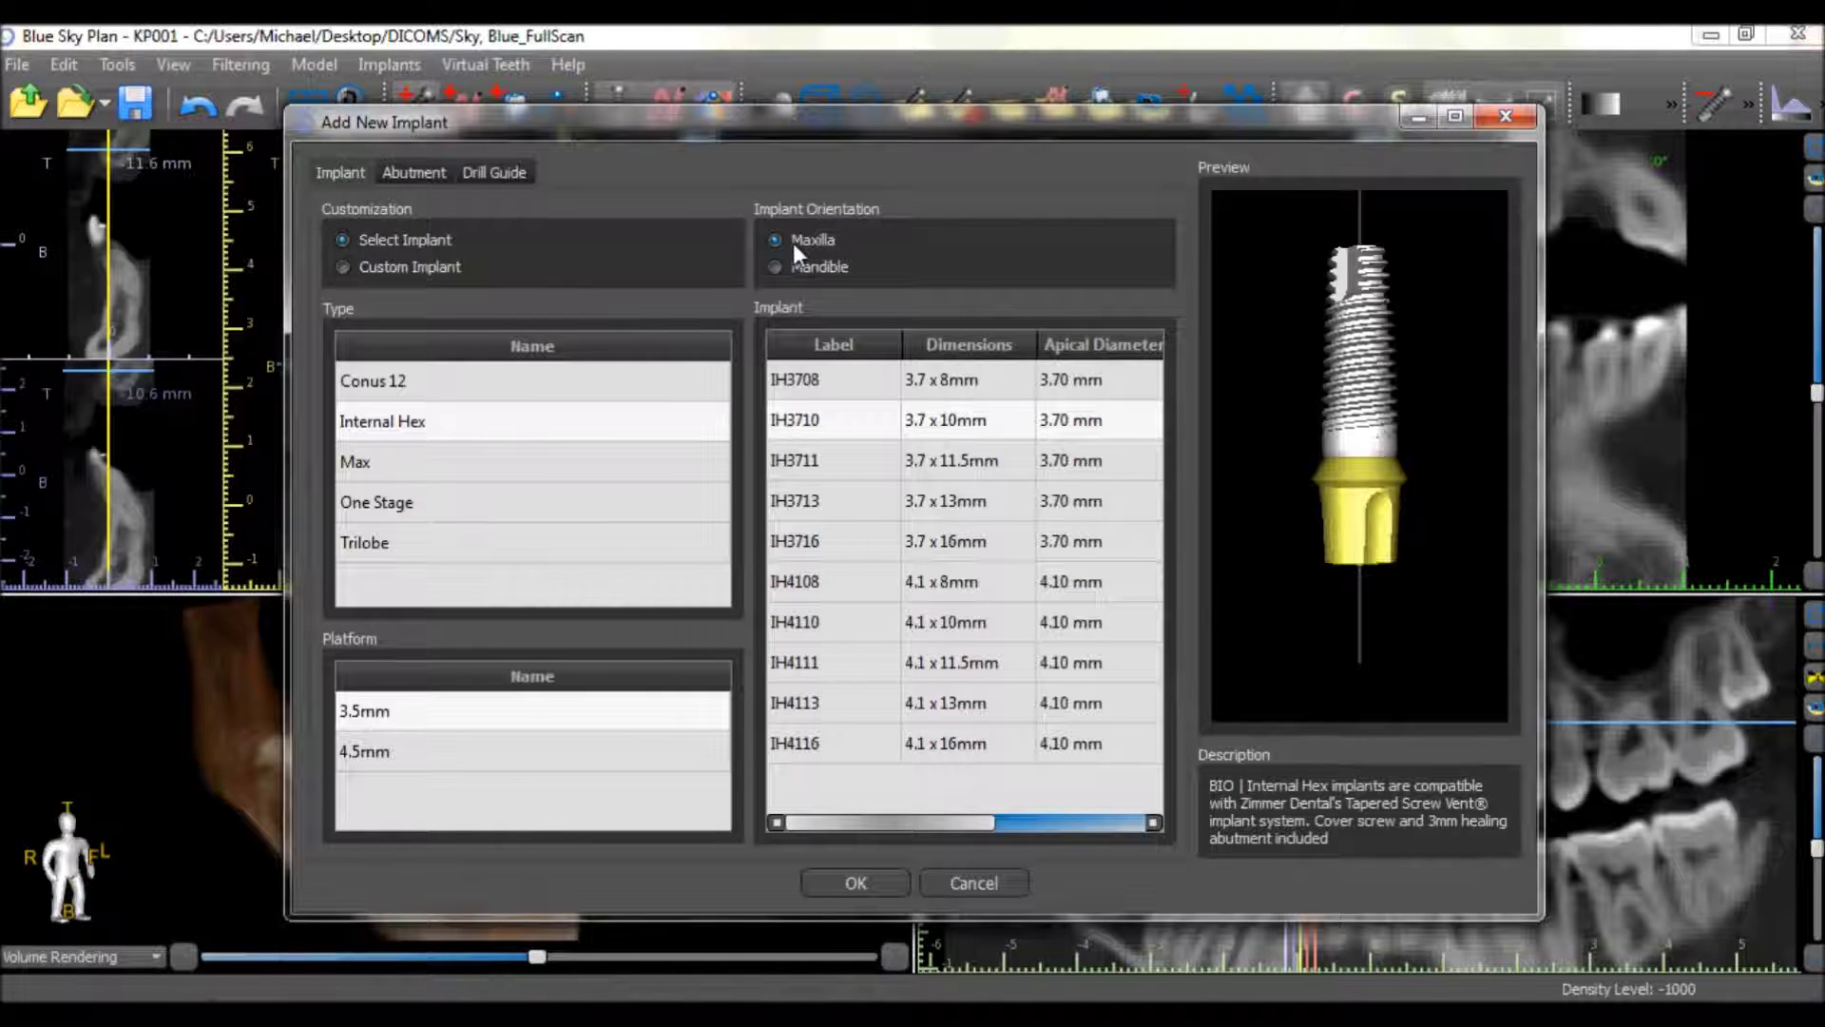
pyautogui.click(384, 429)
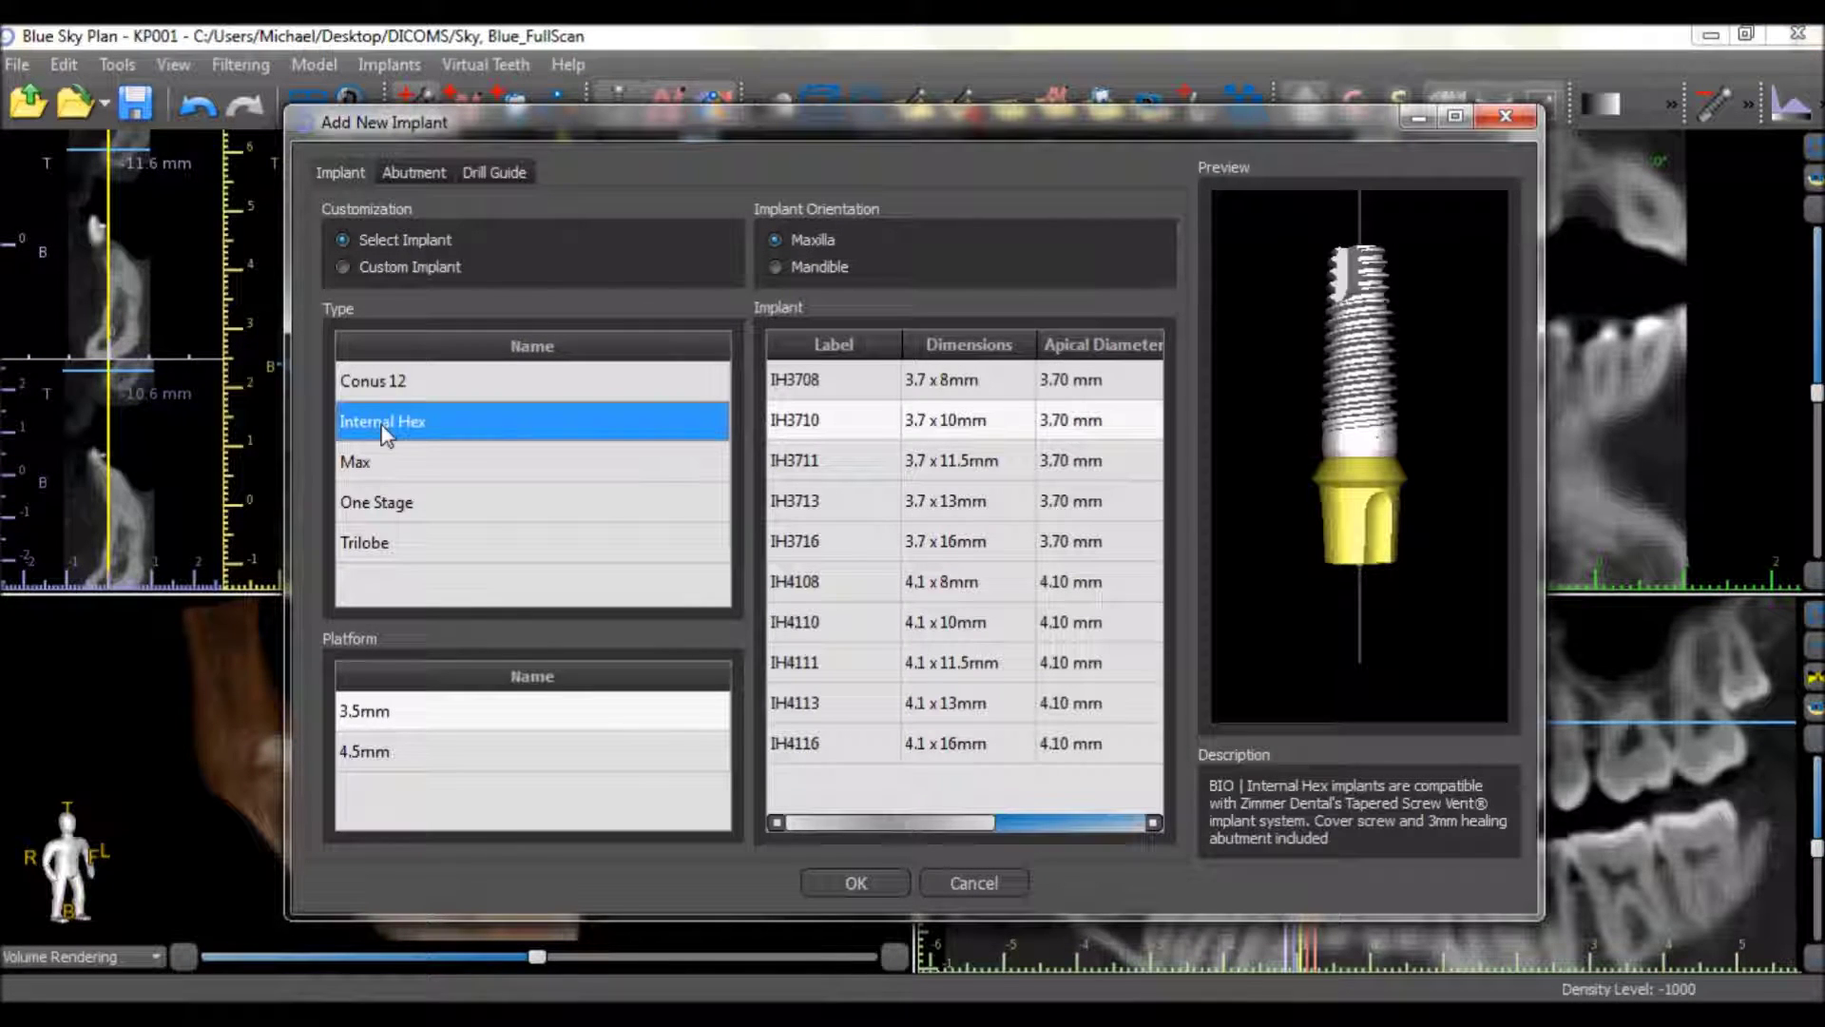
pyautogui.click(816, 429)
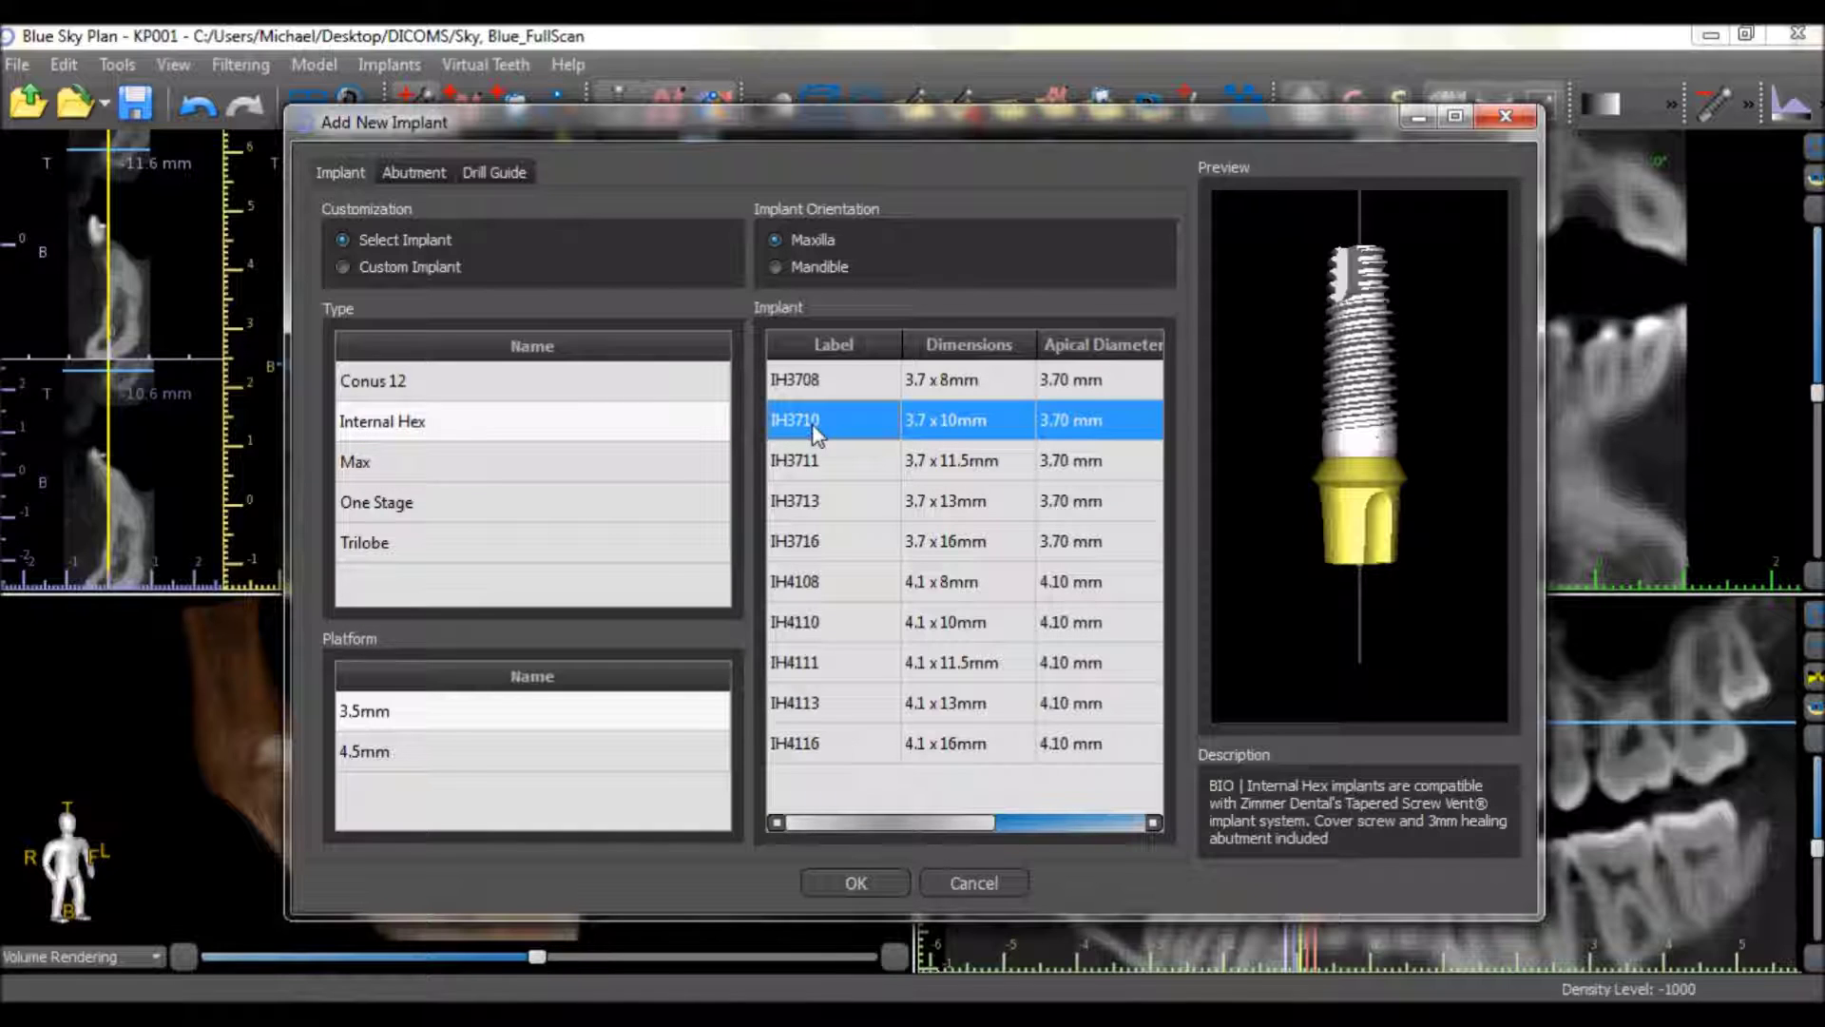
pyautogui.click(402, 171)
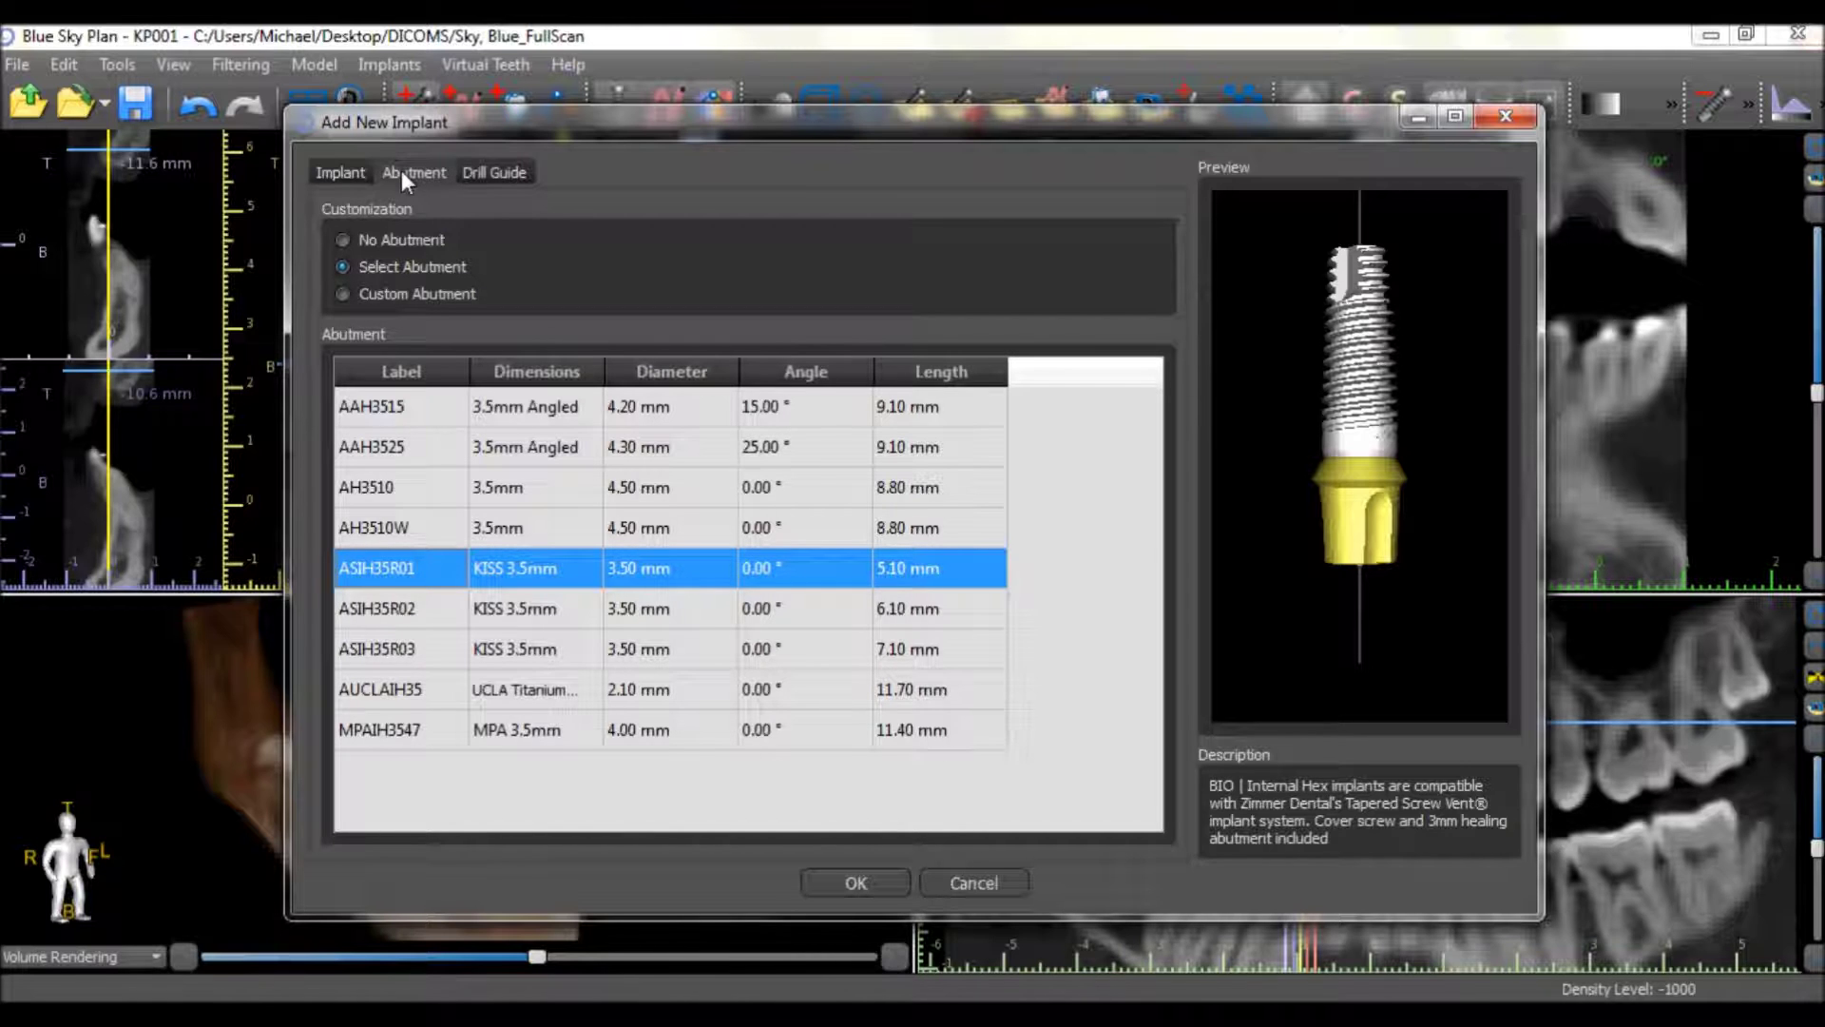
# Step: Try the Custom Implant and Custom Abutment options
pyautogui.click(342, 173)
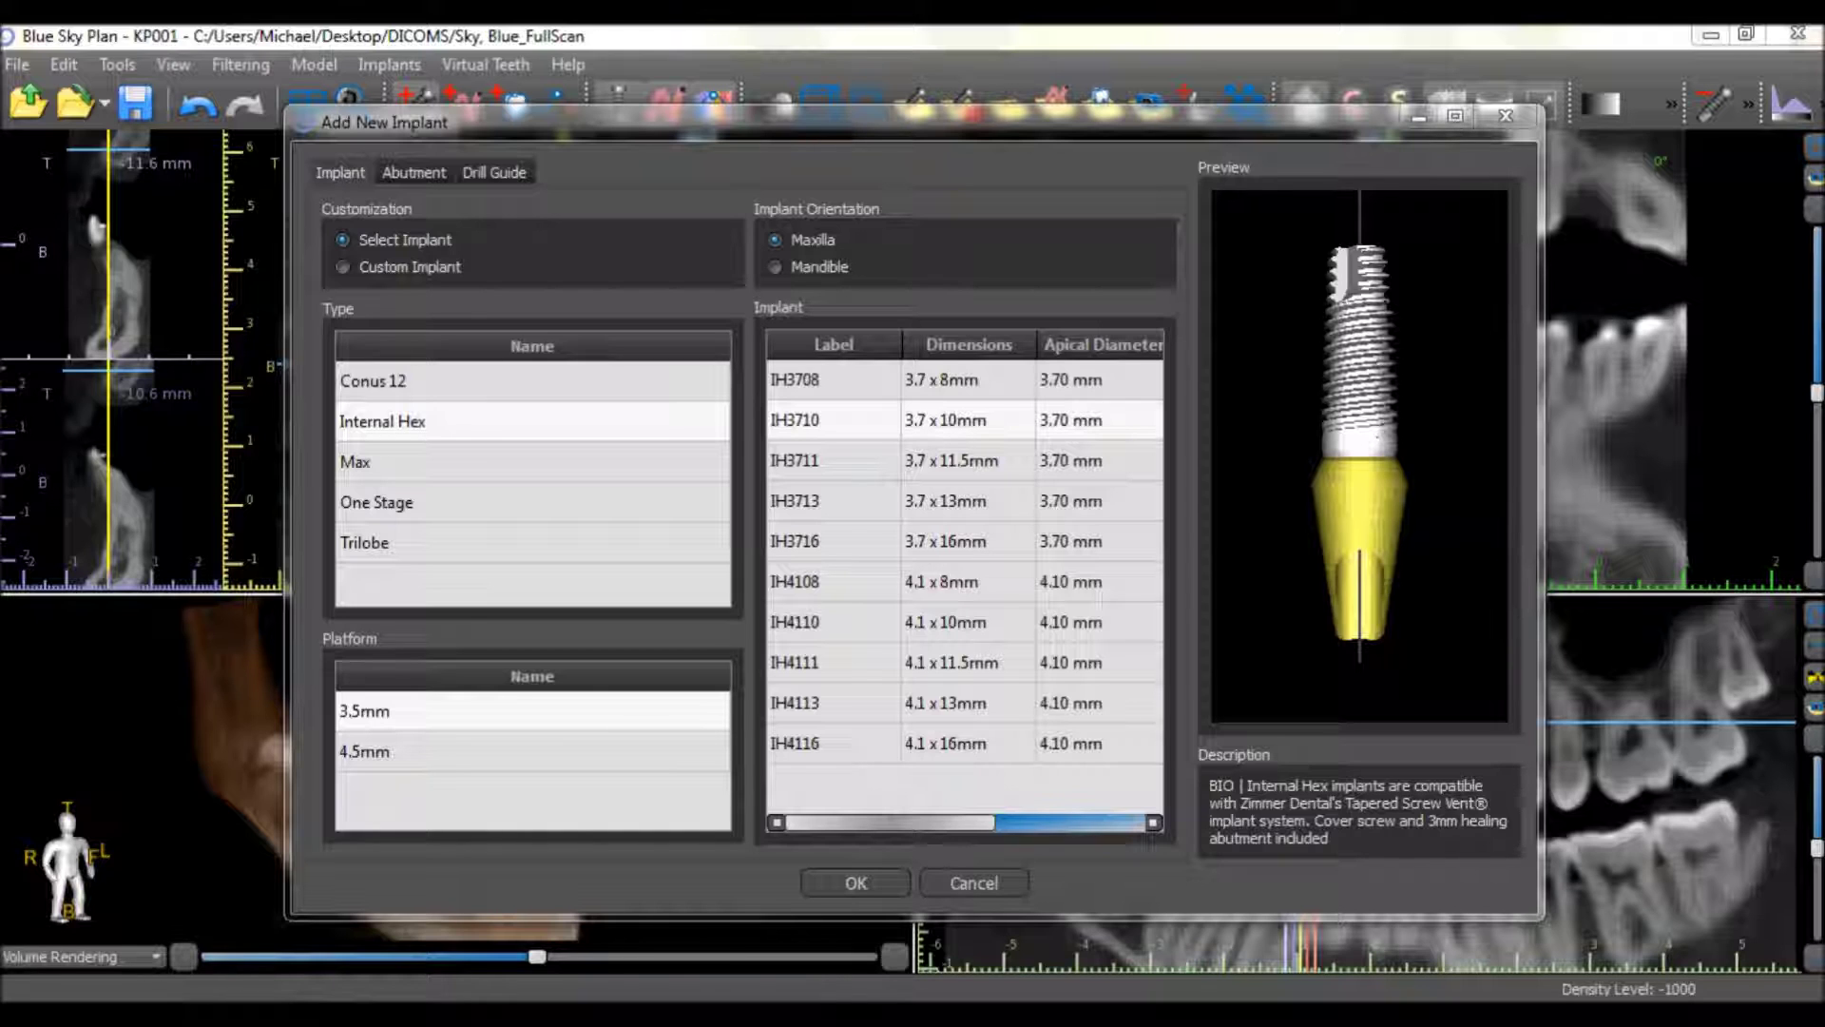
pyautogui.click(396, 271)
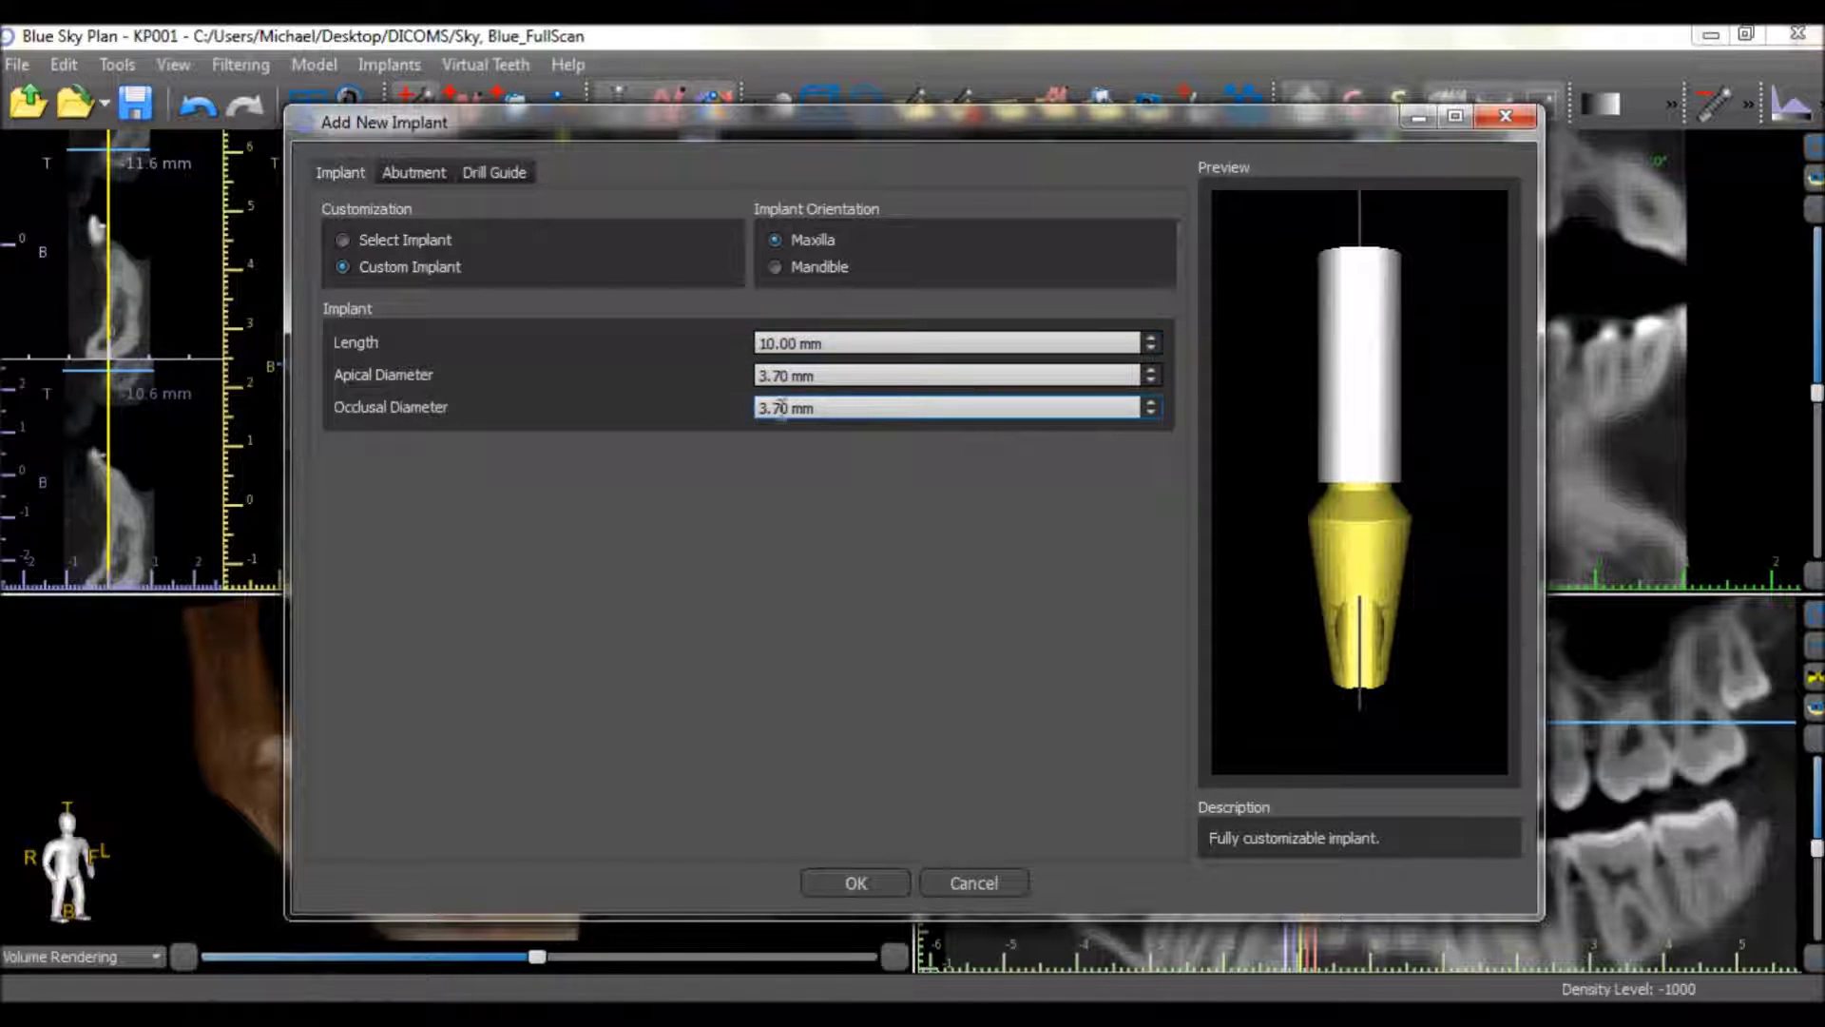
pyautogui.click(414, 173)
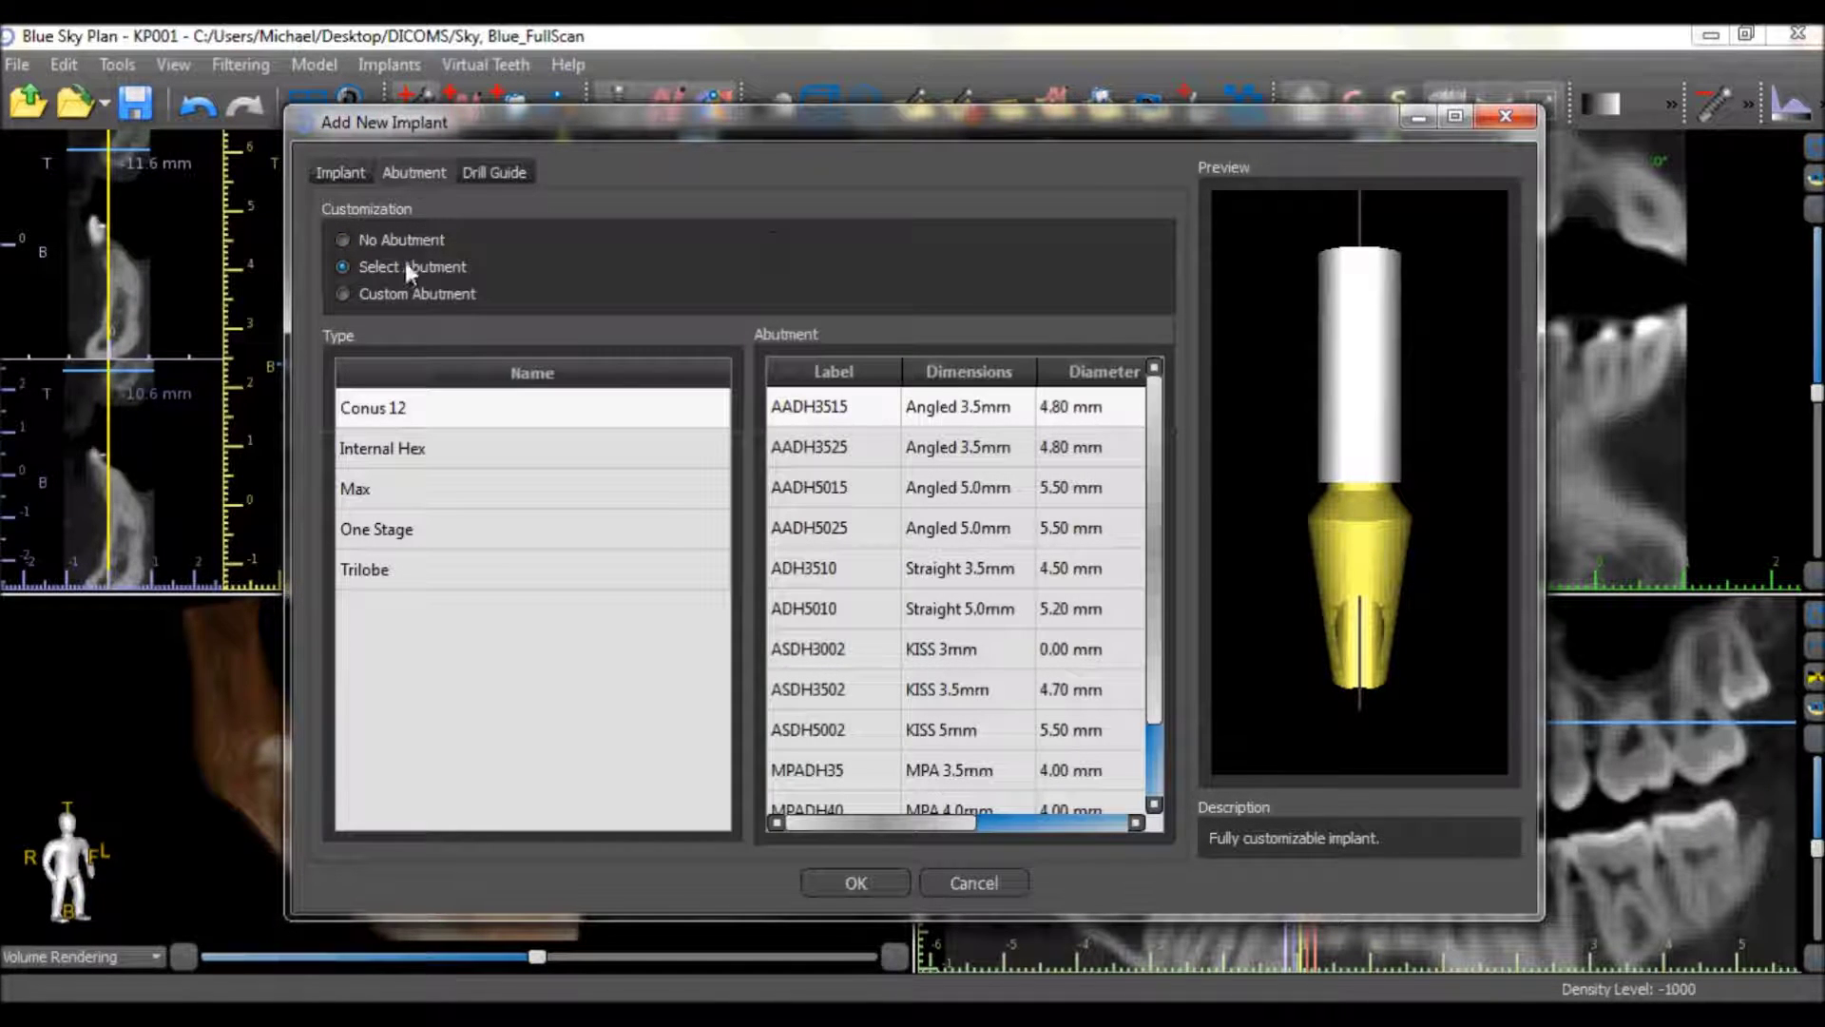
pyautogui.click(395, 291)
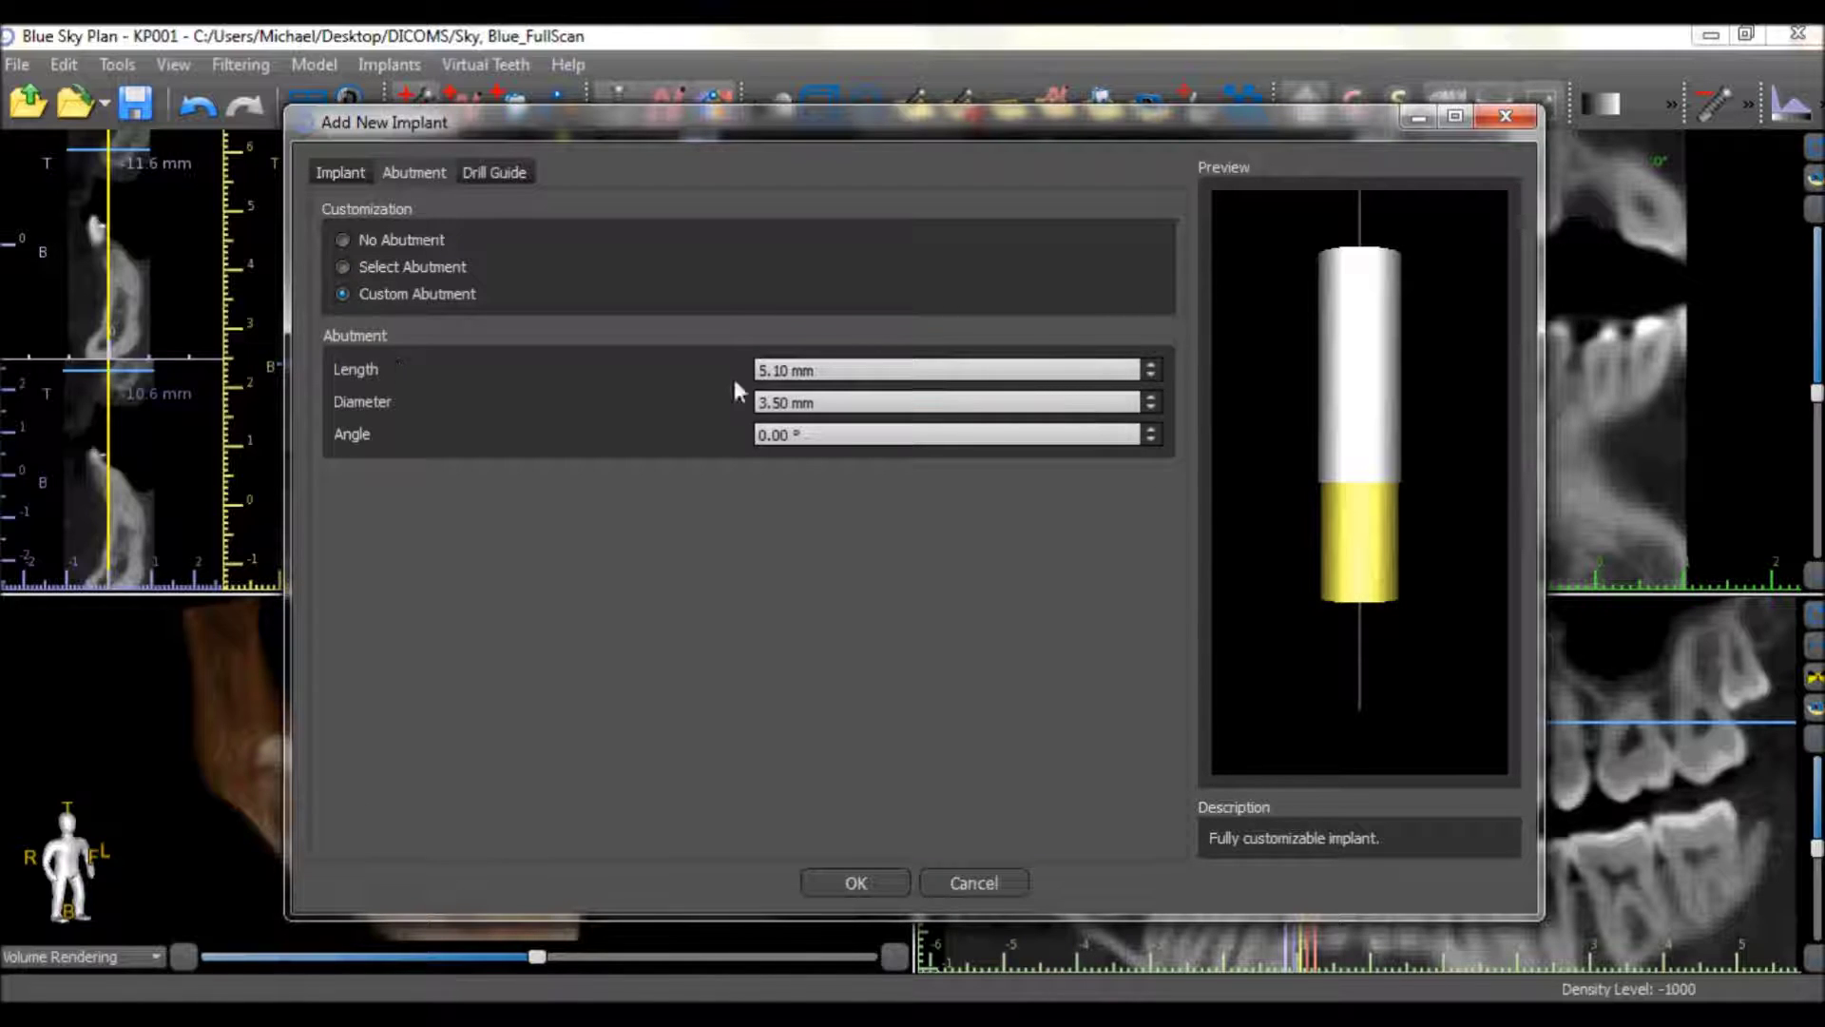
# Step: Go back to the catalogue IH3710 implant with the ASIH35R01 KISS 3.5mm abutment and confirm
pyautogui.click(346, 171)
pyautogui.click(372, 238)
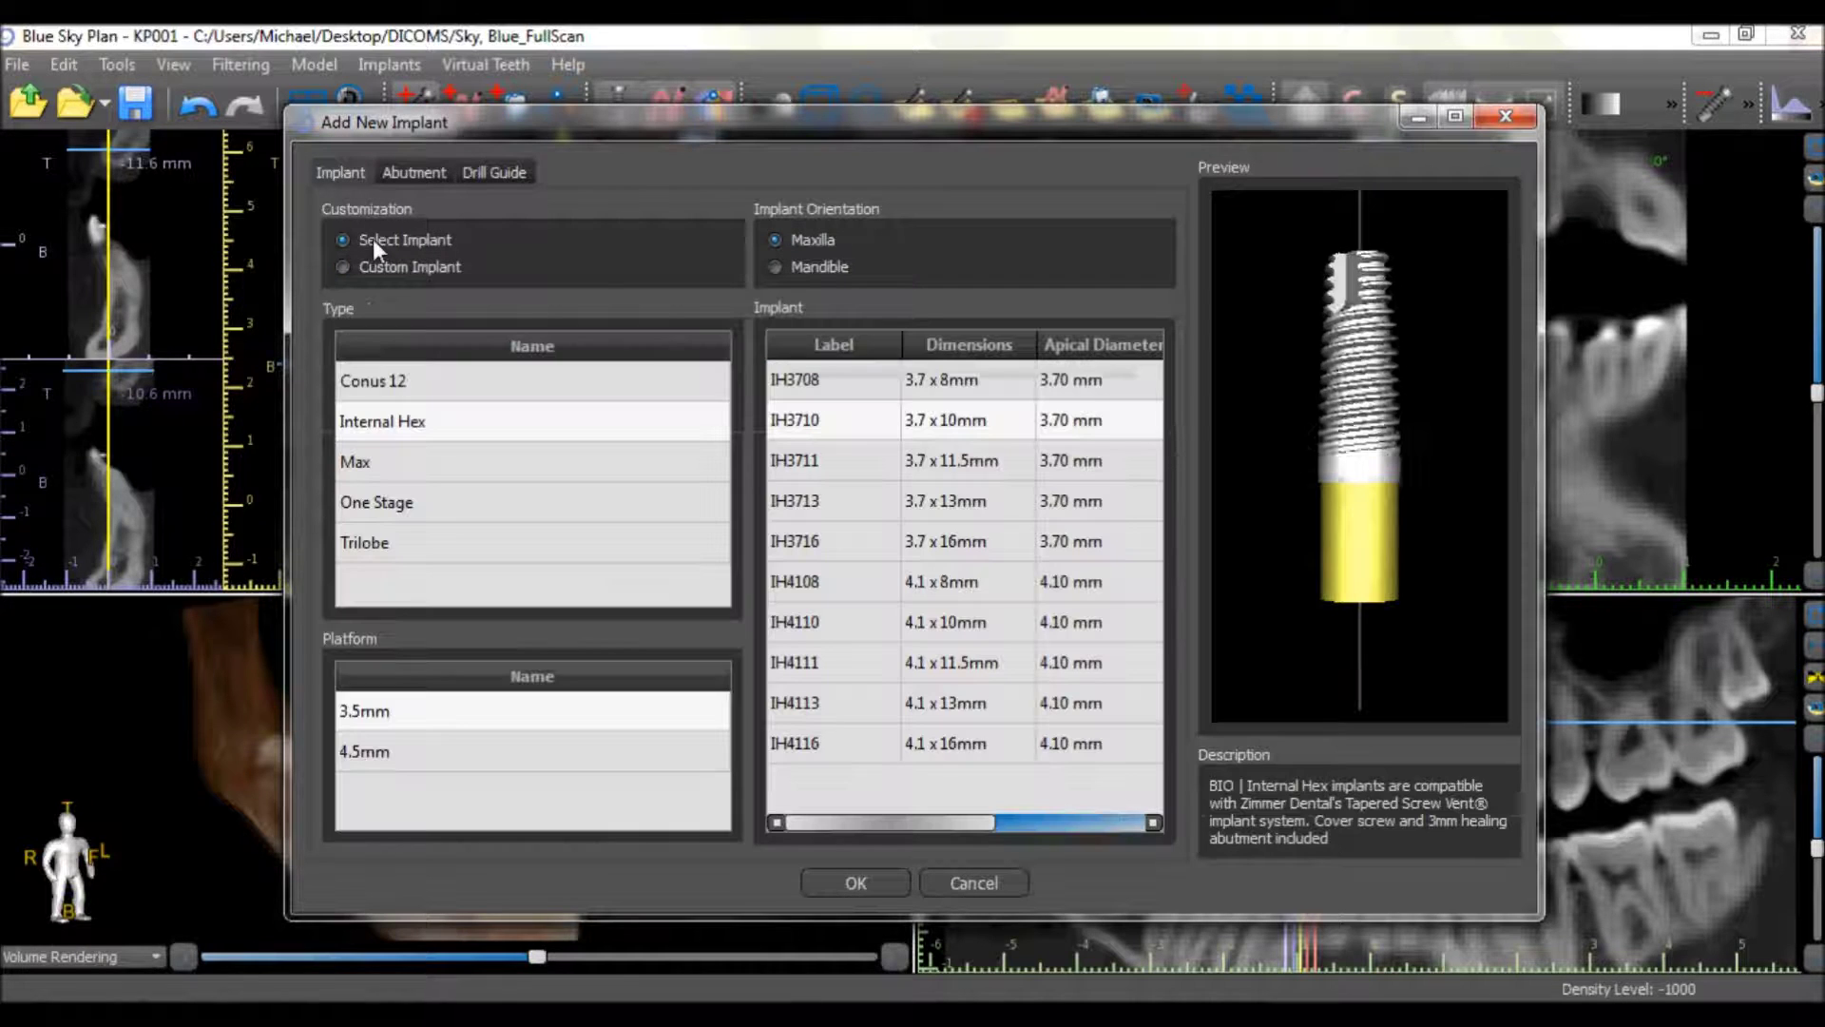
pyautogui.click(384, 423)
pyautogui.click(808, 419)
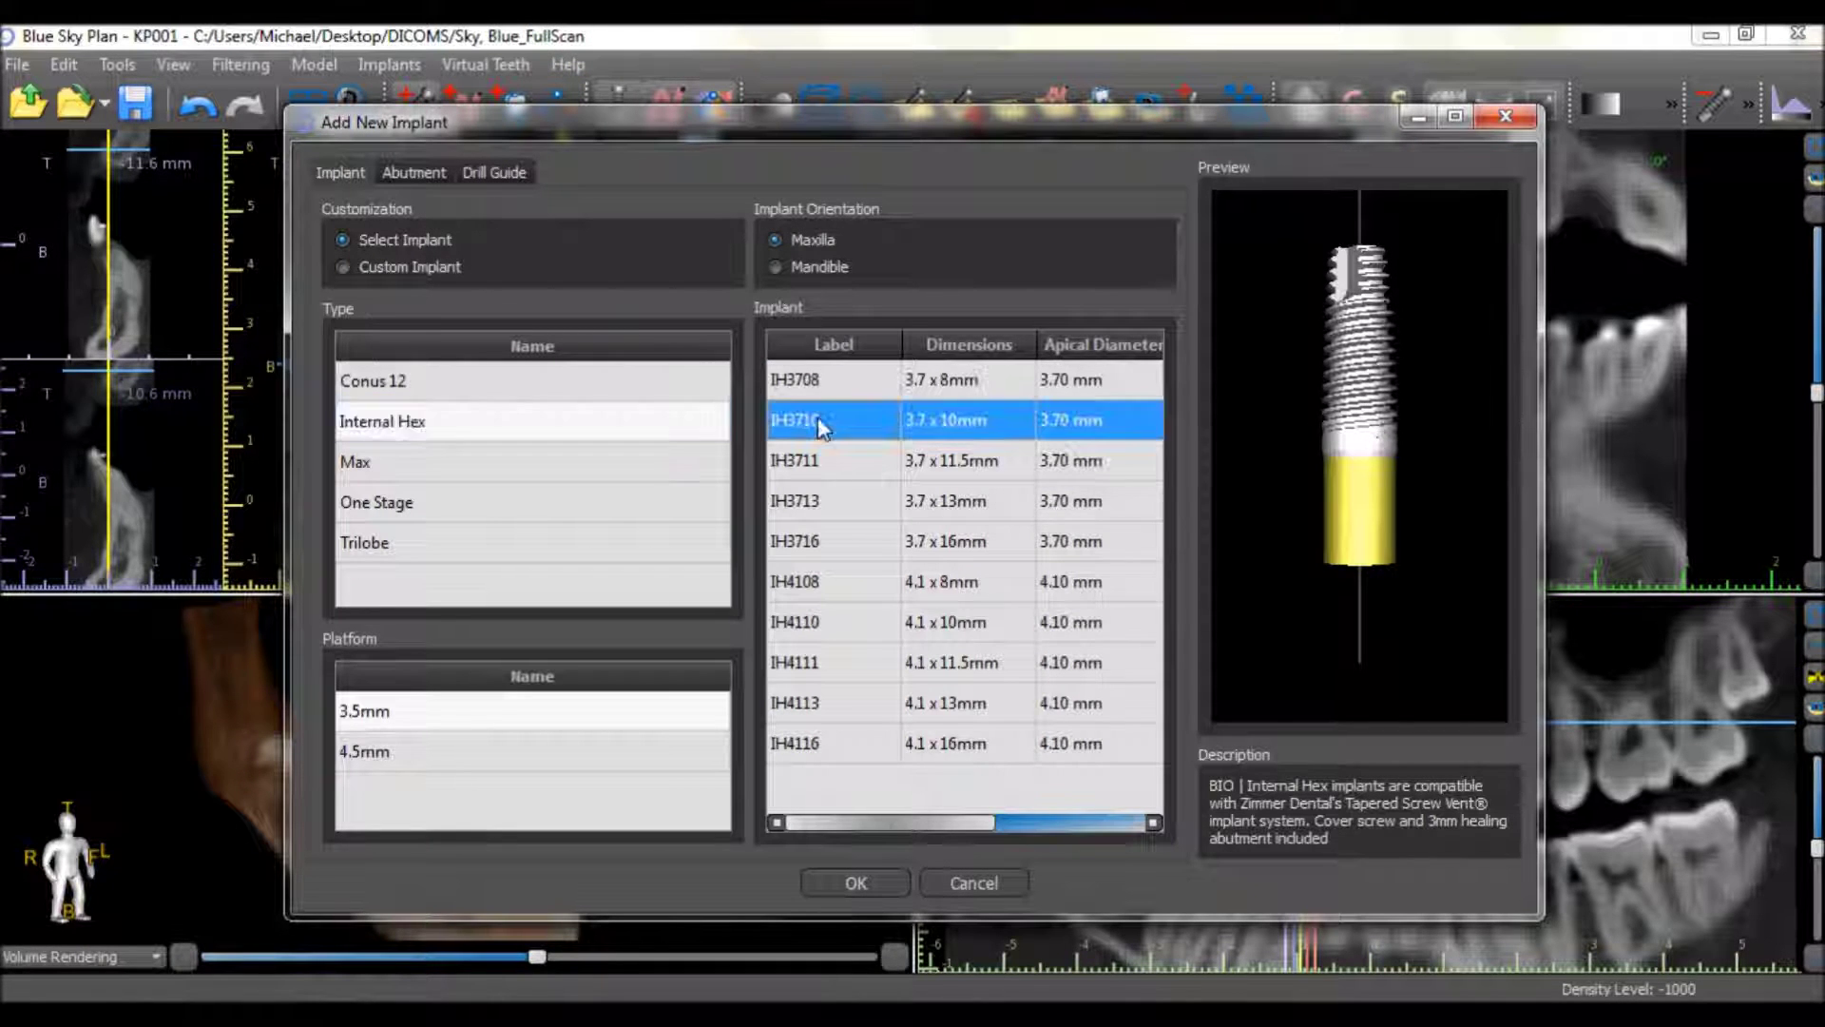
pyautogui.click(413, 172)
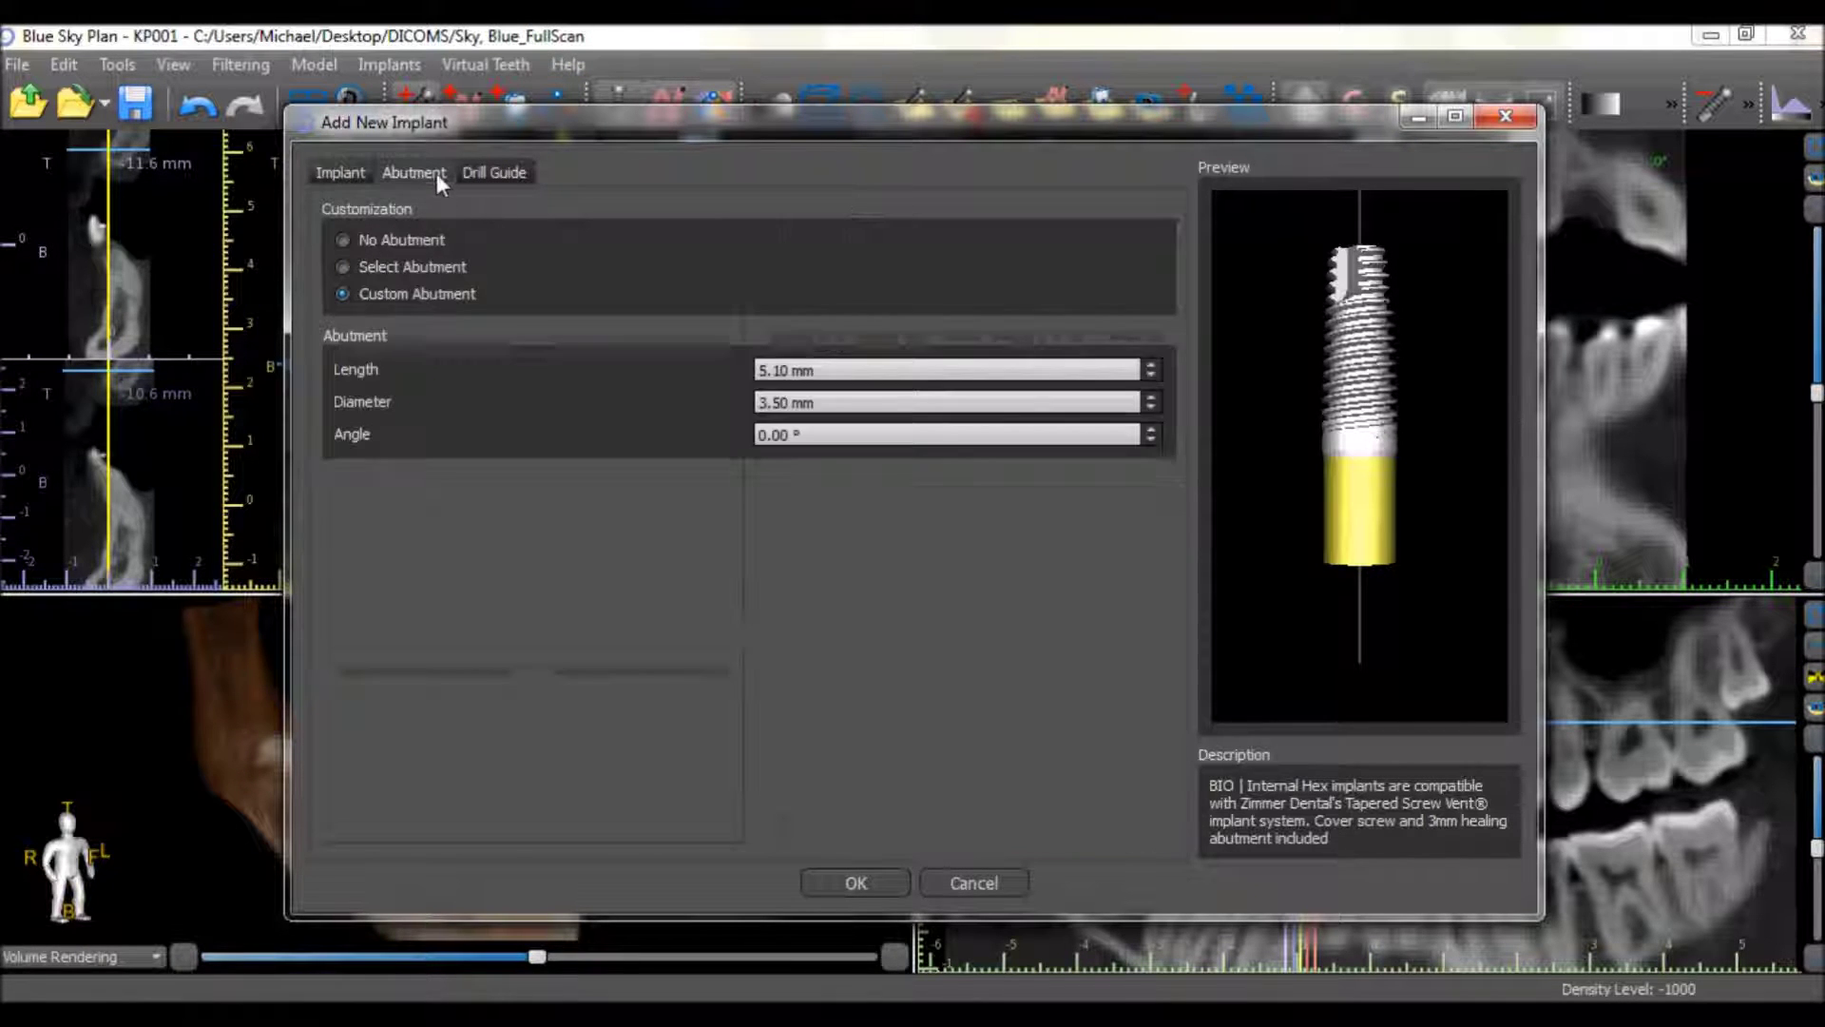
pyautogui.click(402, 265)
pyautogui.click(453, 444)
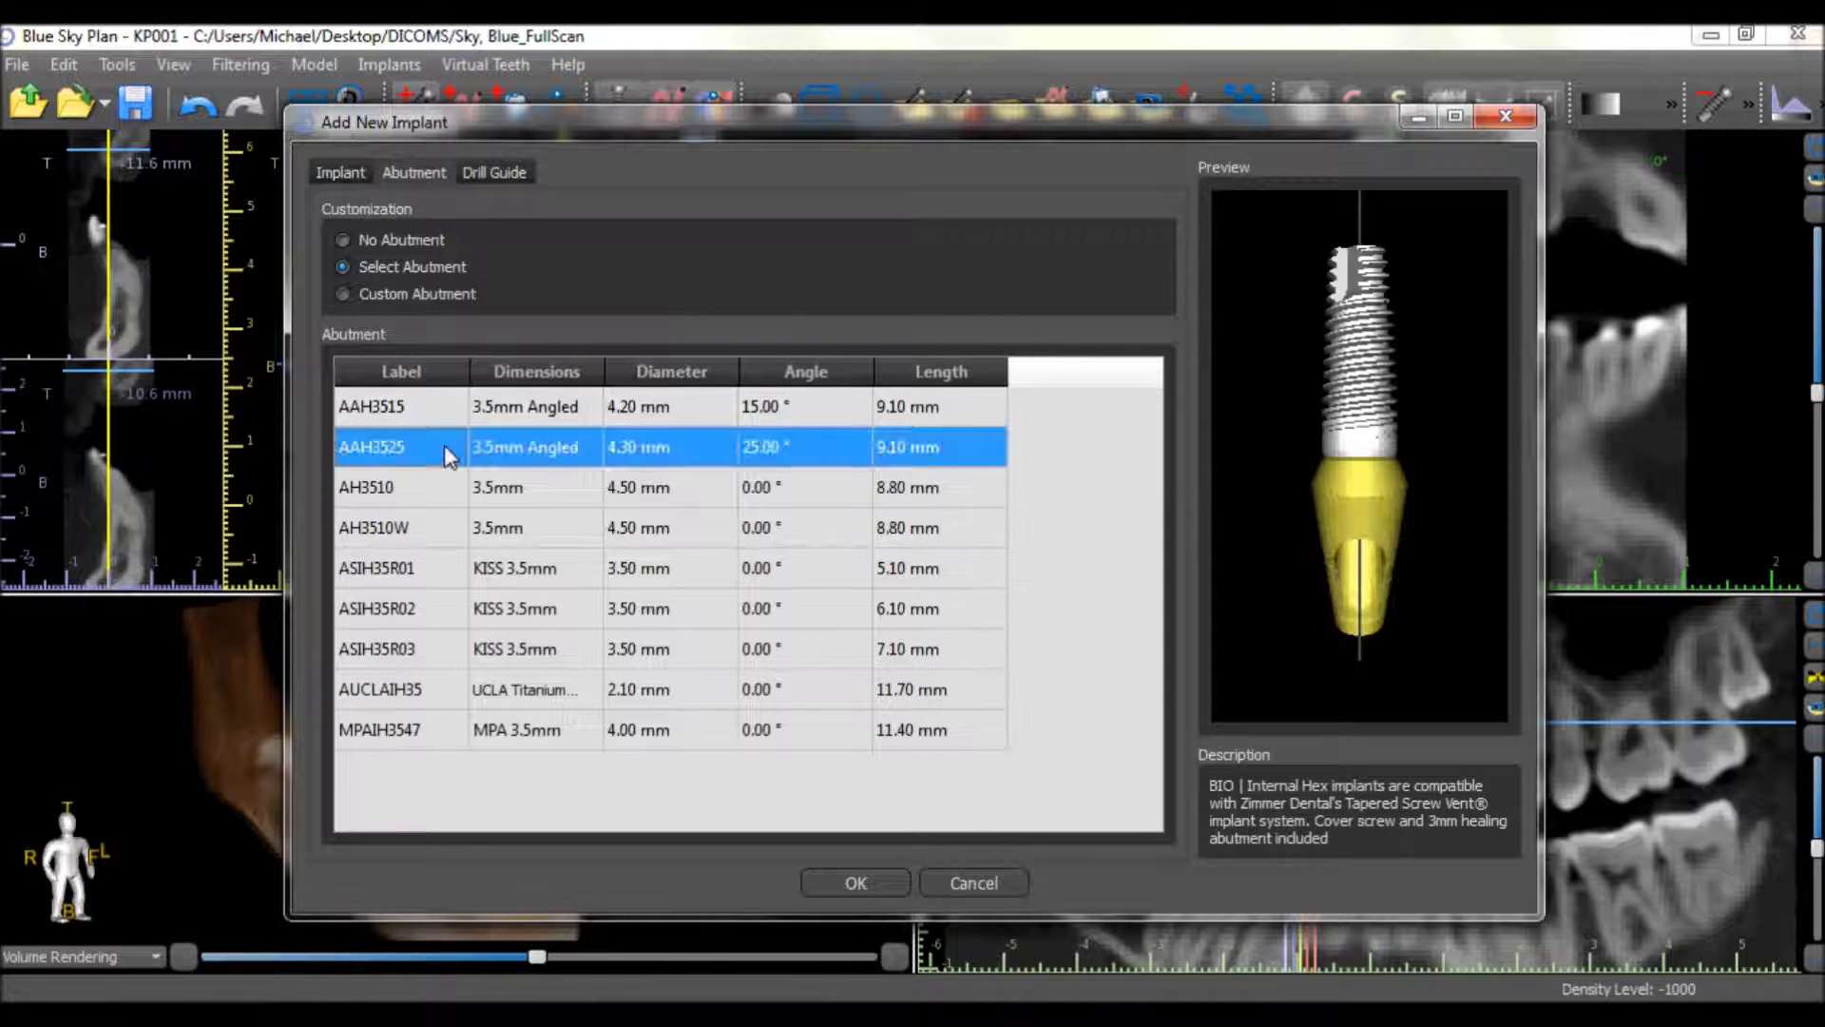
pyautogui.click(442, 521)
pyautogui.click(430, 561)
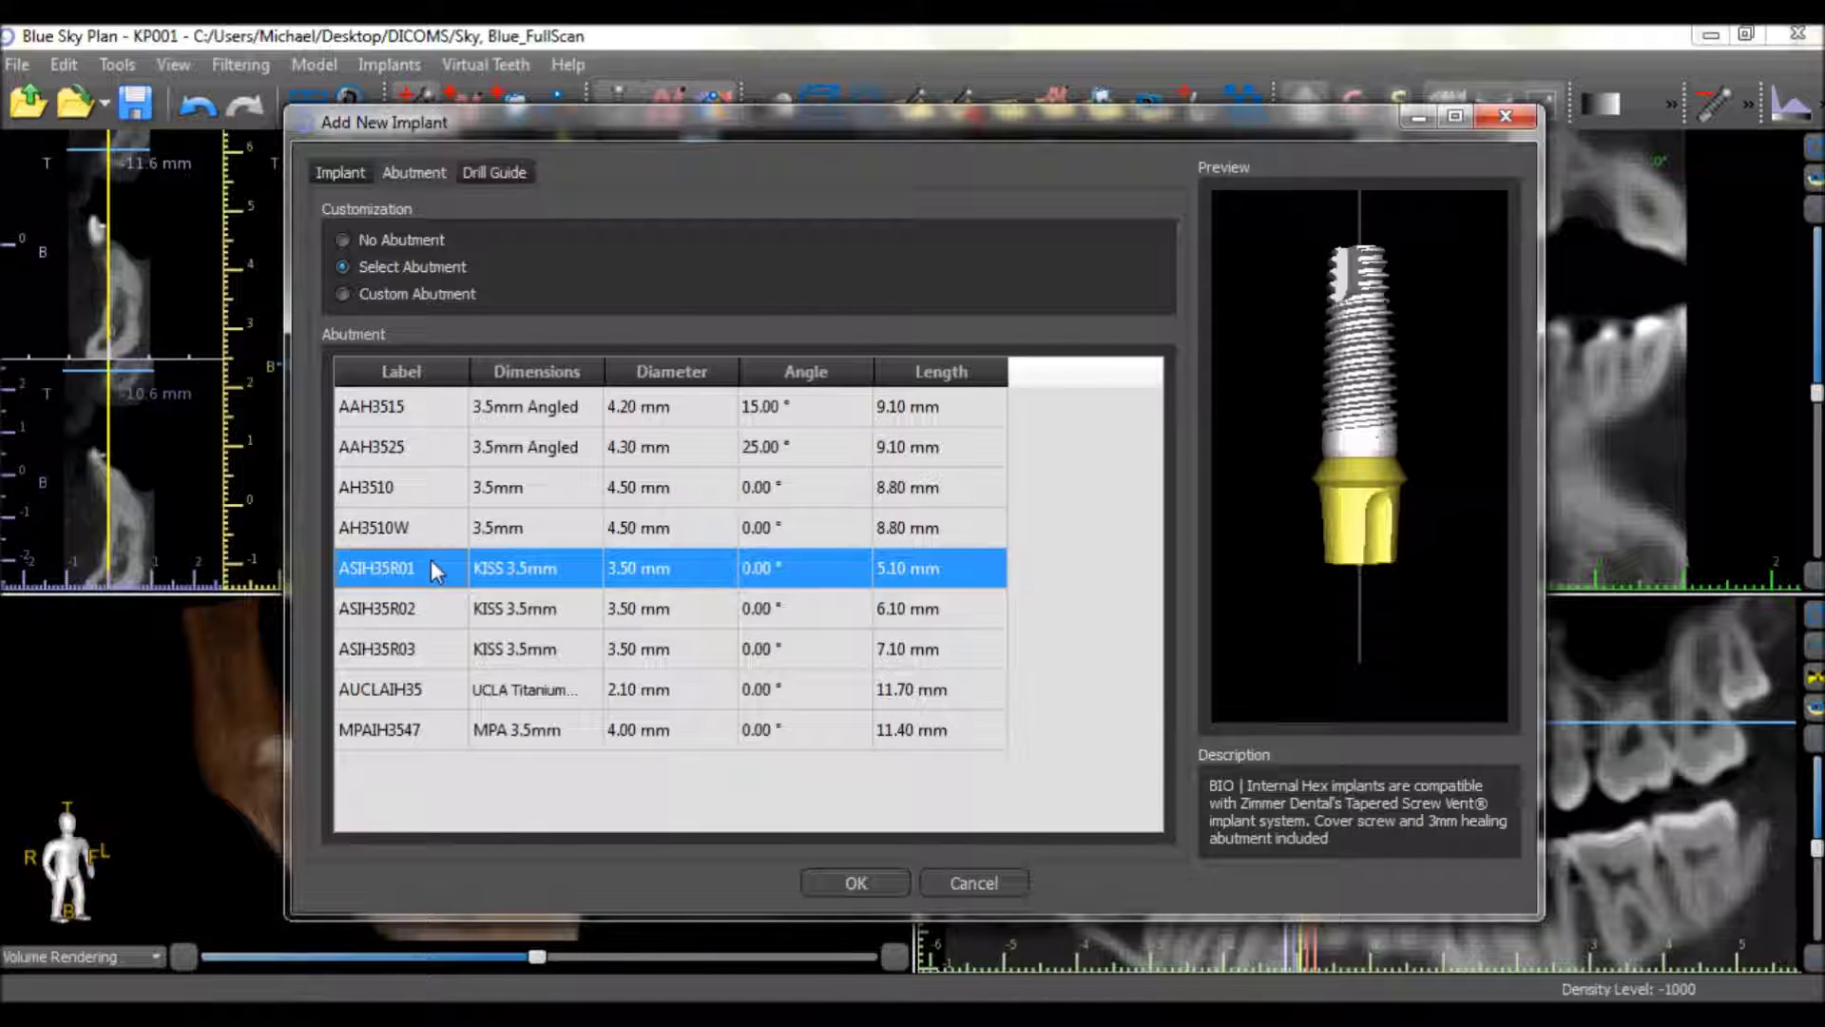
pyautogui.click(835, 887)
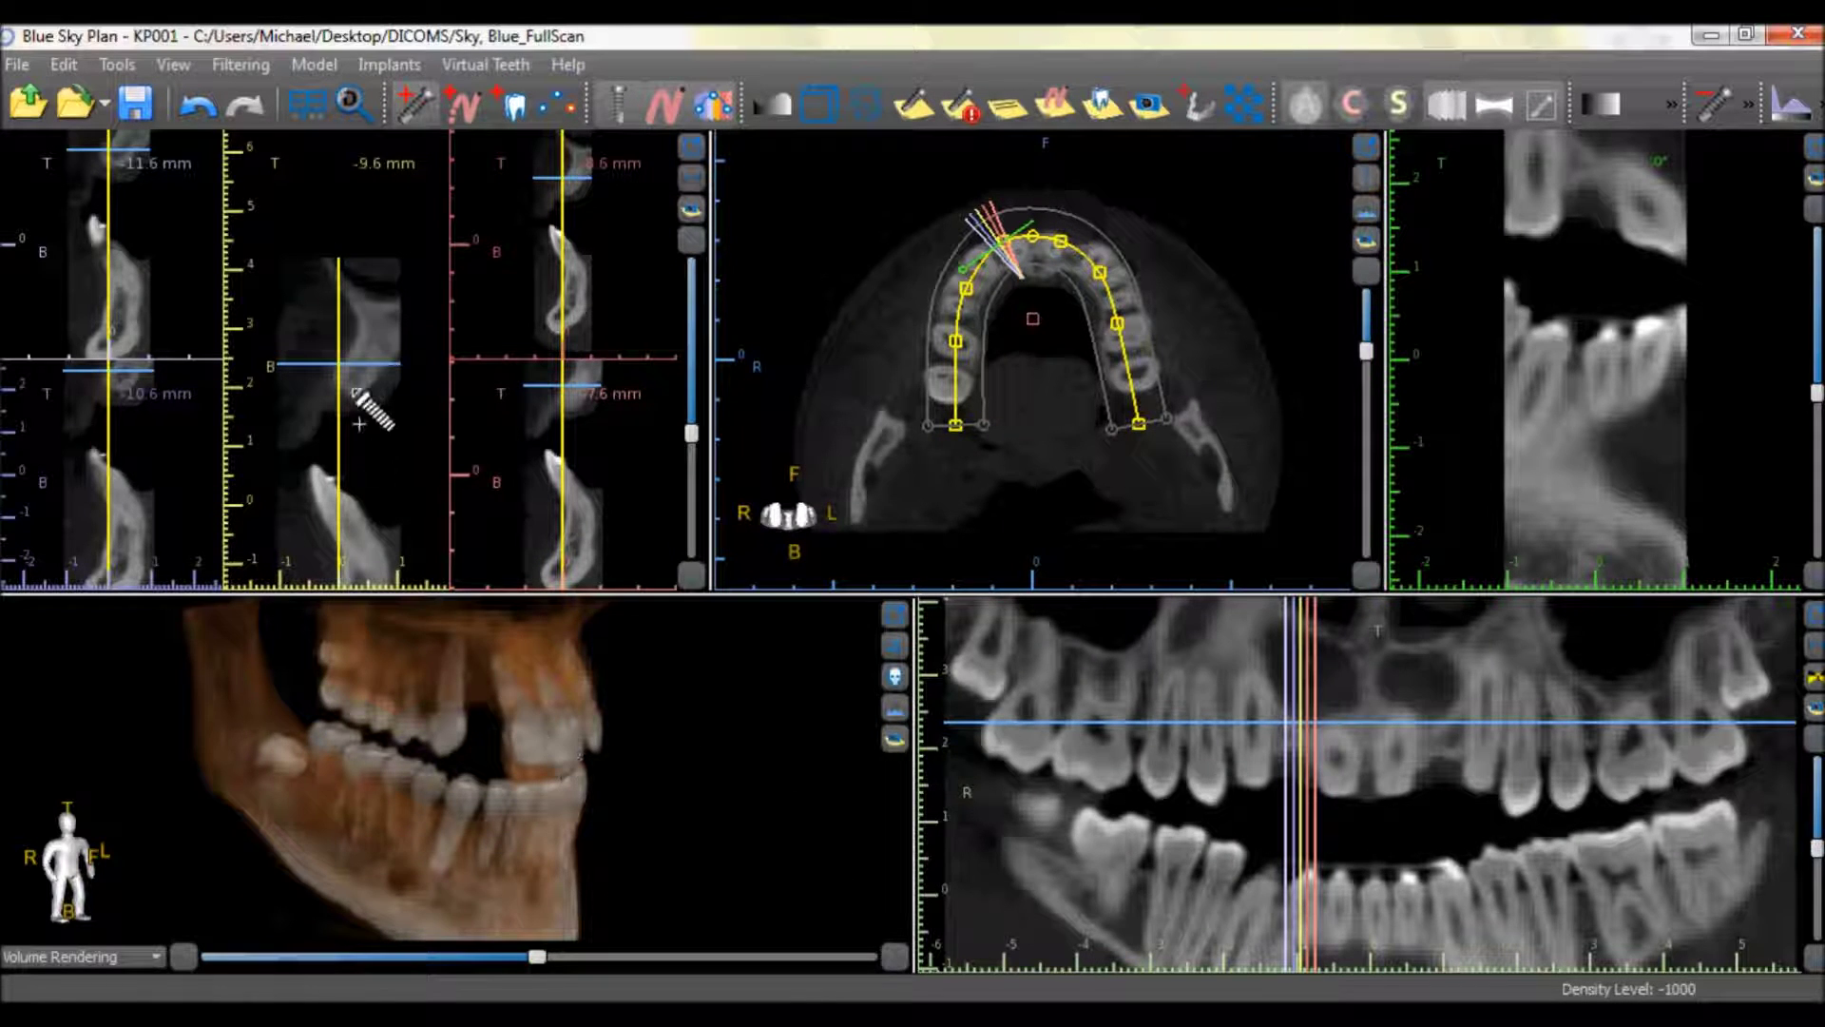
# Step: Place the implant in the upper jaw cross-section and move it deeper into the bone
pyautogui.click(370, 356)
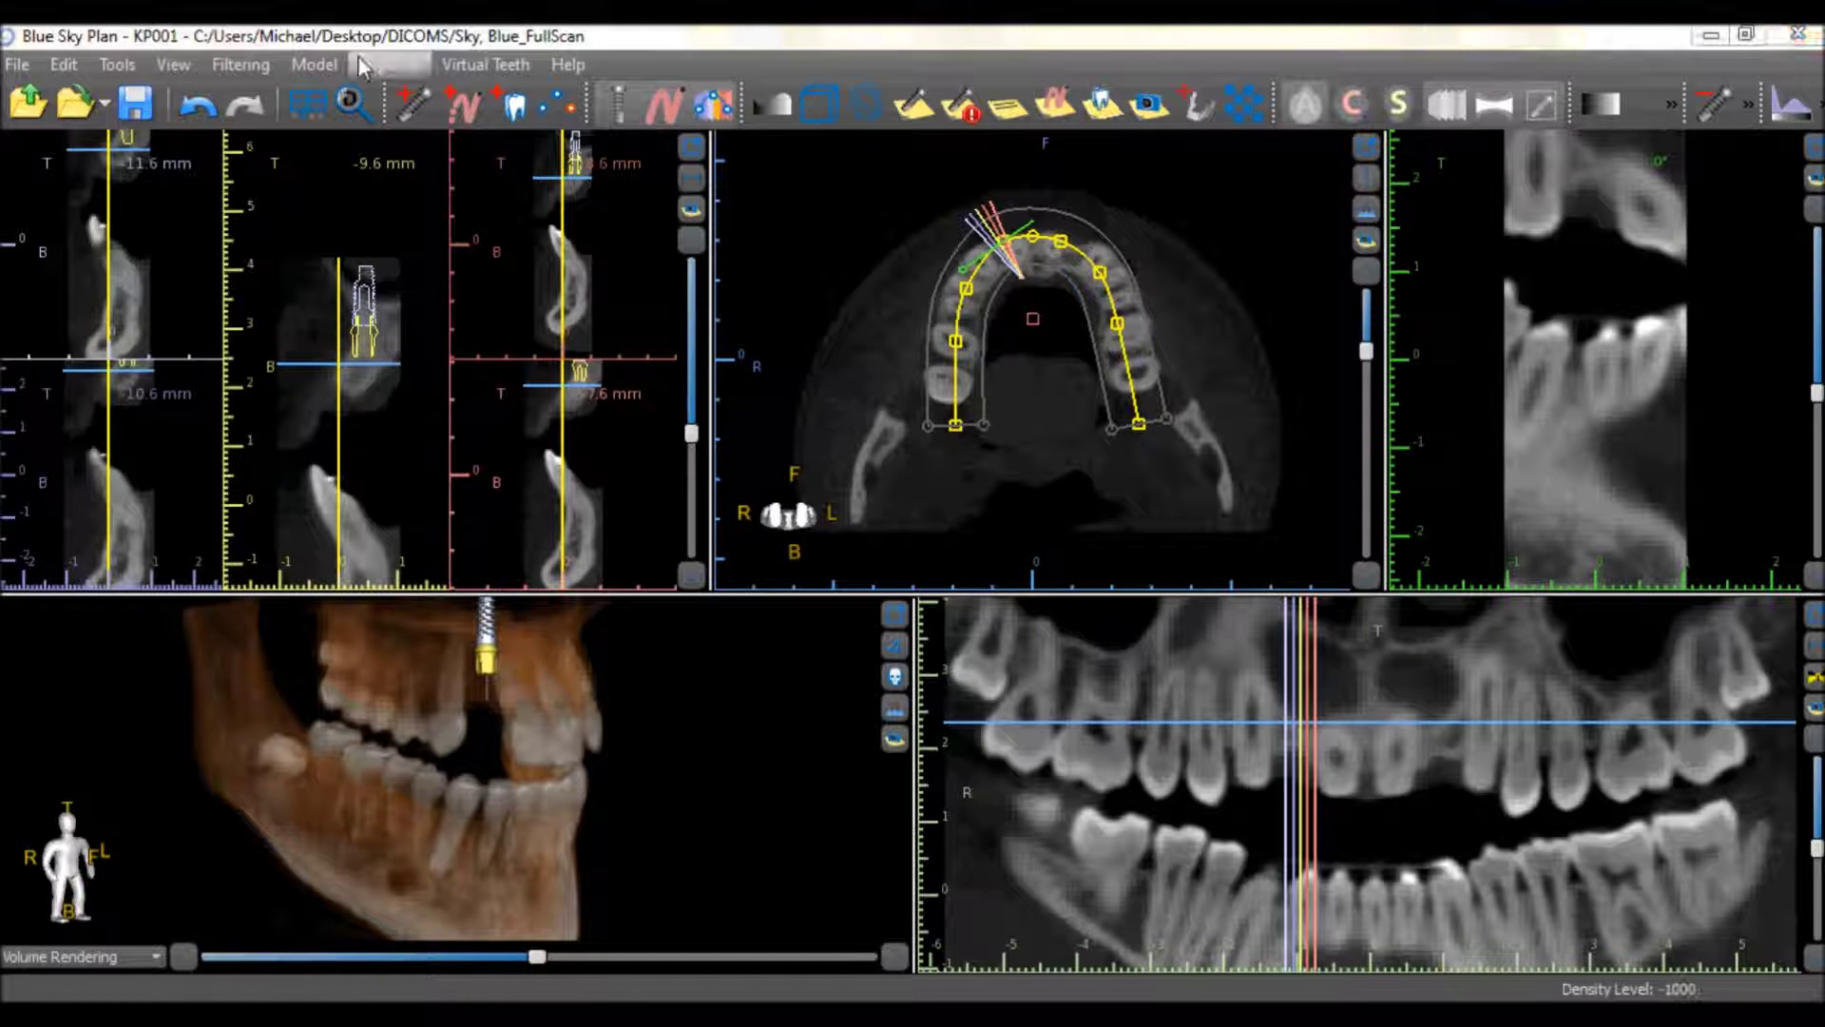
pyautogui.click(365, 320)
pyautogui.moveTo(370, 328); pyautogui.dragTo(359, 354)
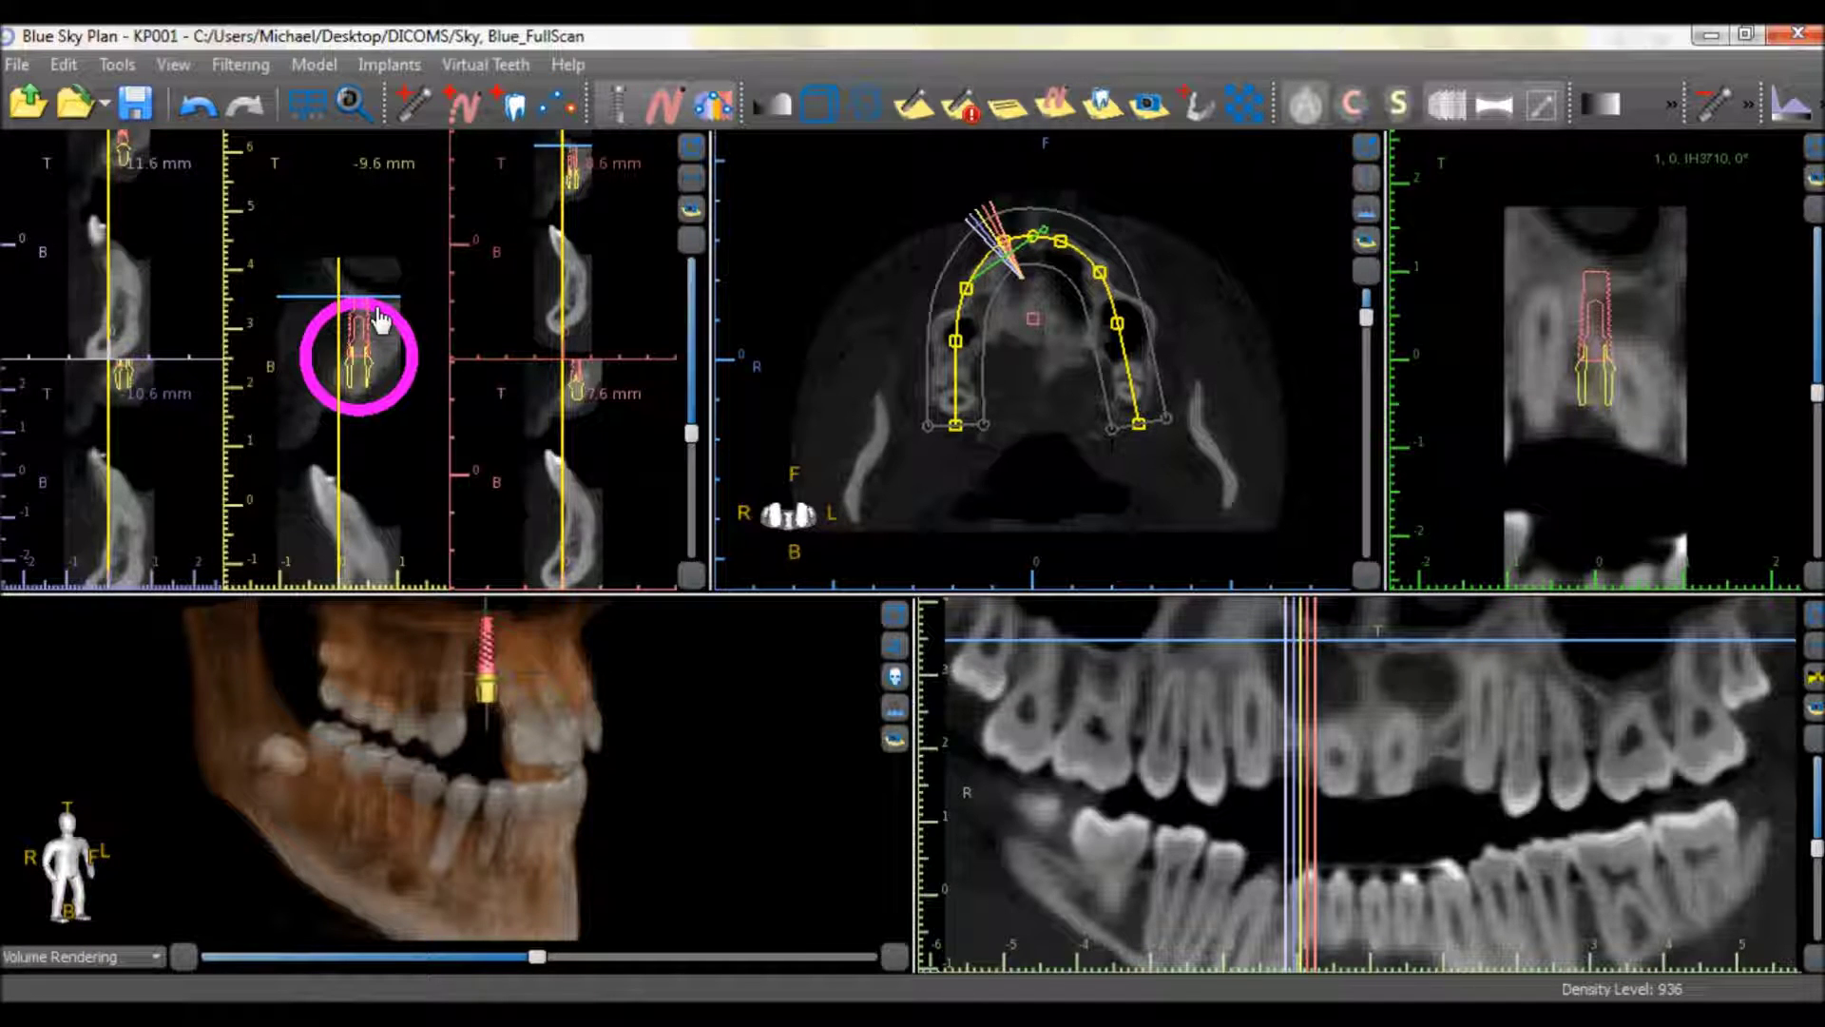
pyautogui.moveTo(380, 320); pyautogui.dragTo(377, 323)
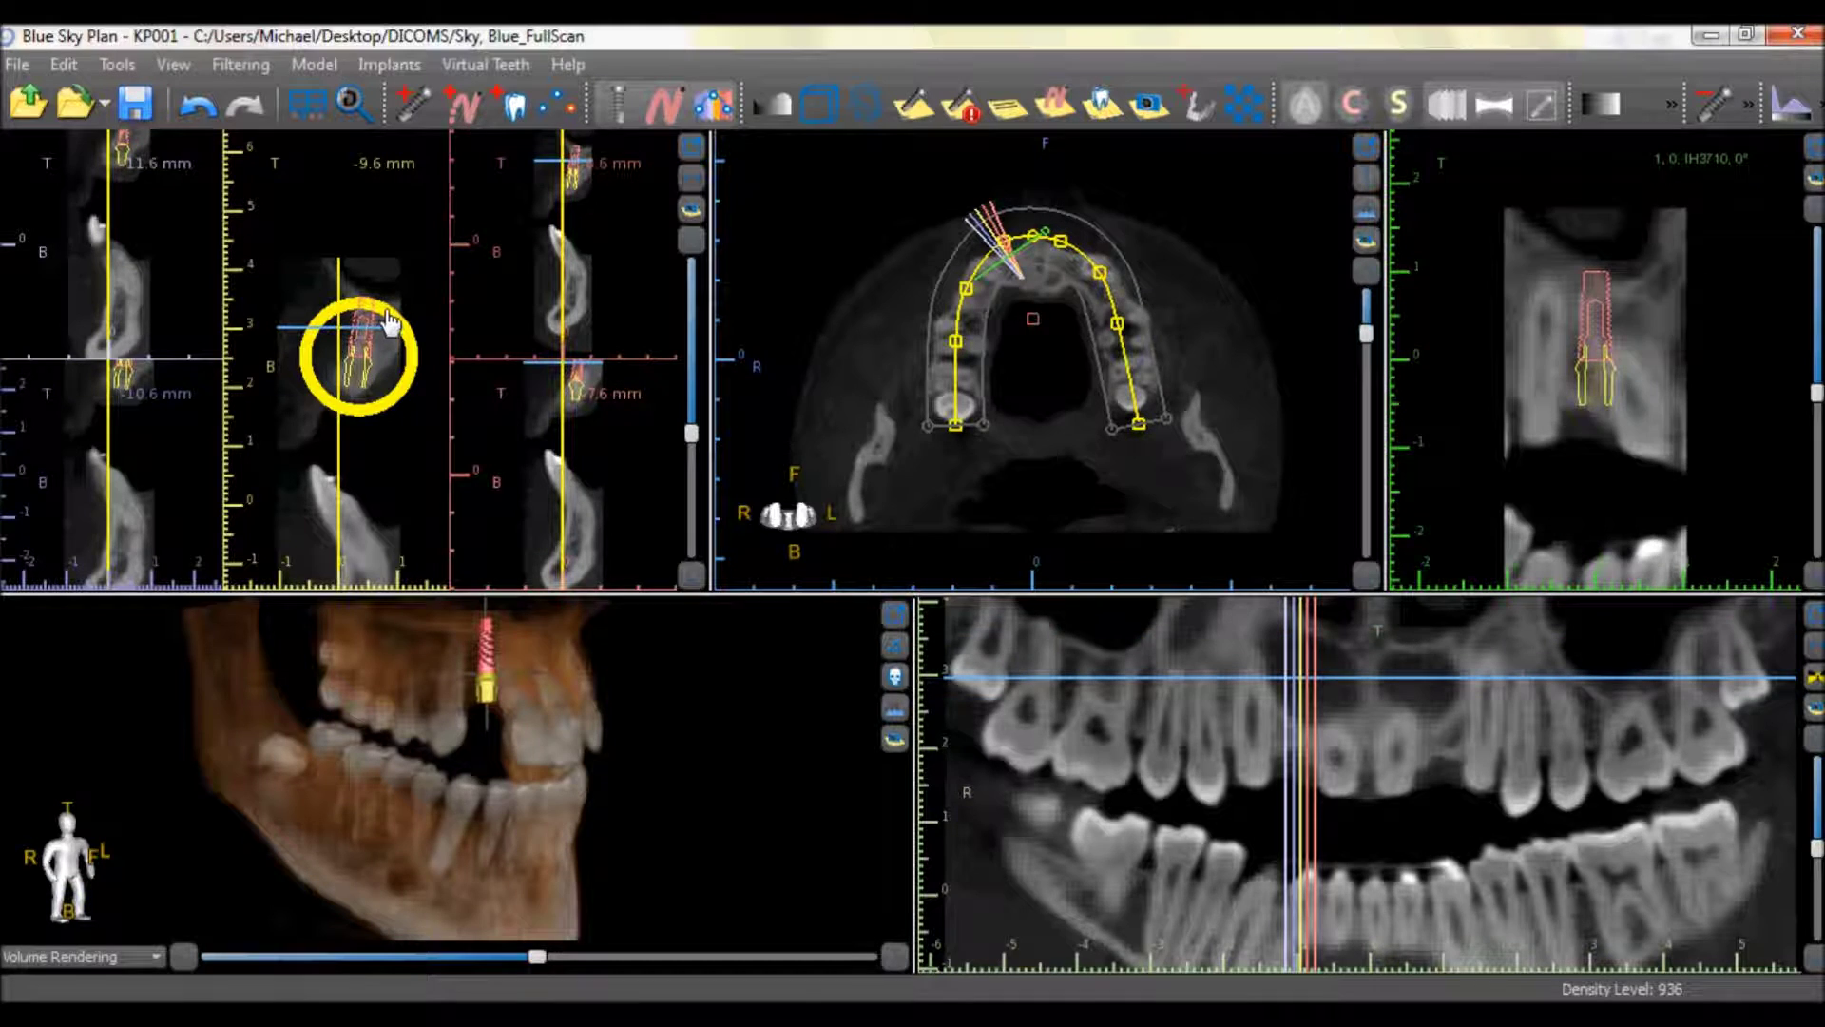
pyautogui.click(489, 681)
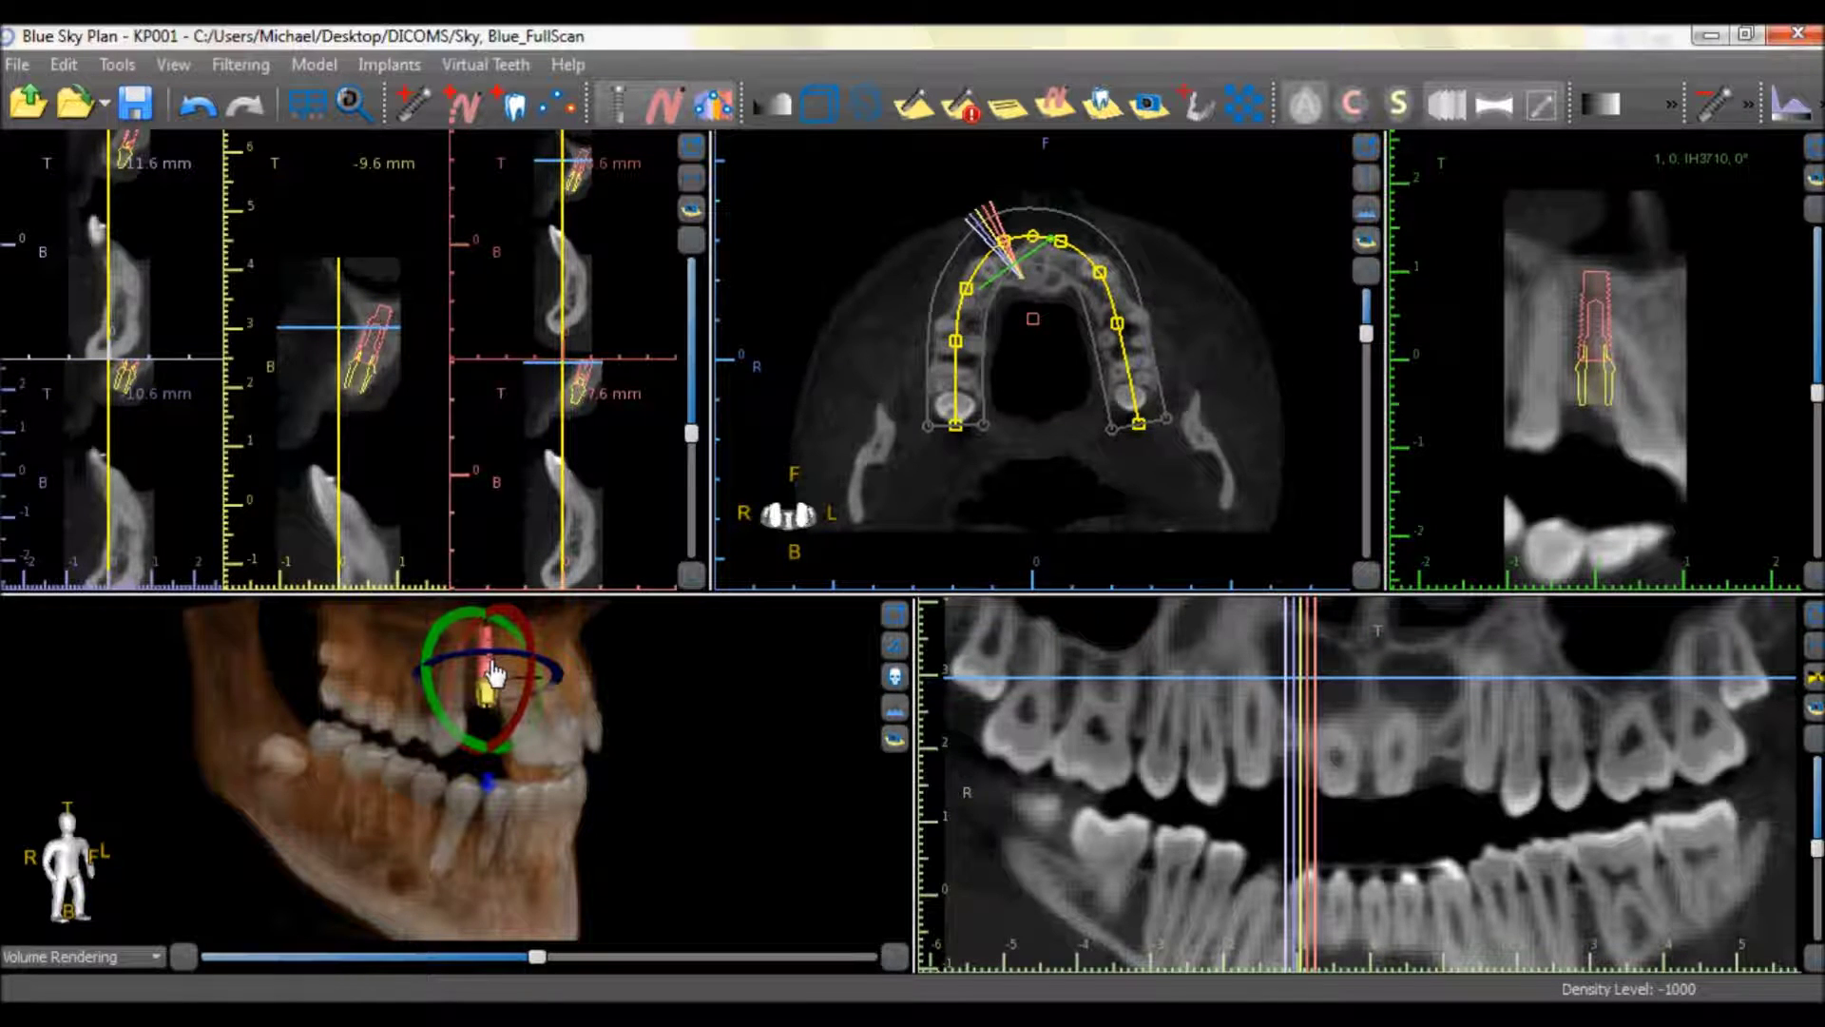
pyautogui.moveTo(494, 672); pyautogui.dragTo(483, 703)
pyautogui.click(443, 762)
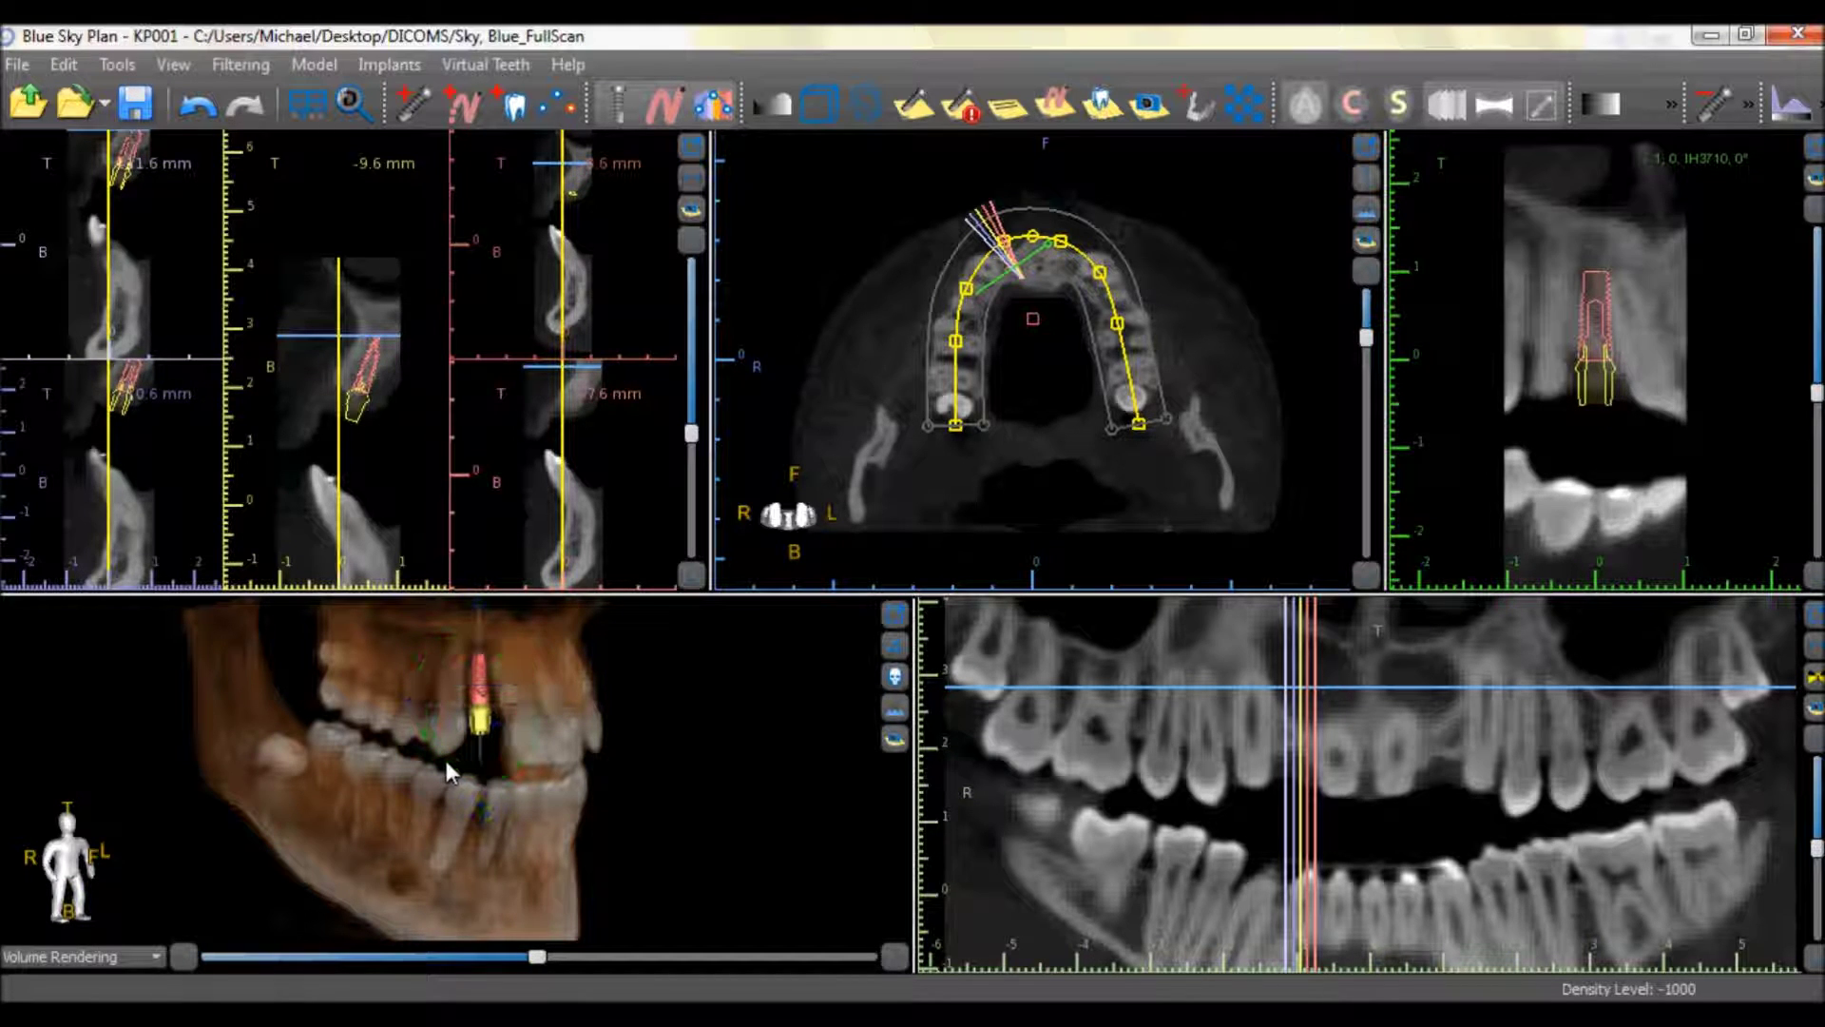
# Step: Tilt the implant to follow the bone and rotate the side view to 10°
pyautogui.click(364, 390)
pyautogui.moveTo(364, 390)
pyautogui.mouseDown()
pyautogui.moveTo(400, 362)
pyautogui.moveTo(401, 381)
pyautogui.moveTo(360, 390)
pyautogui.mouseUp()
pyautogui.click(1581, 361)
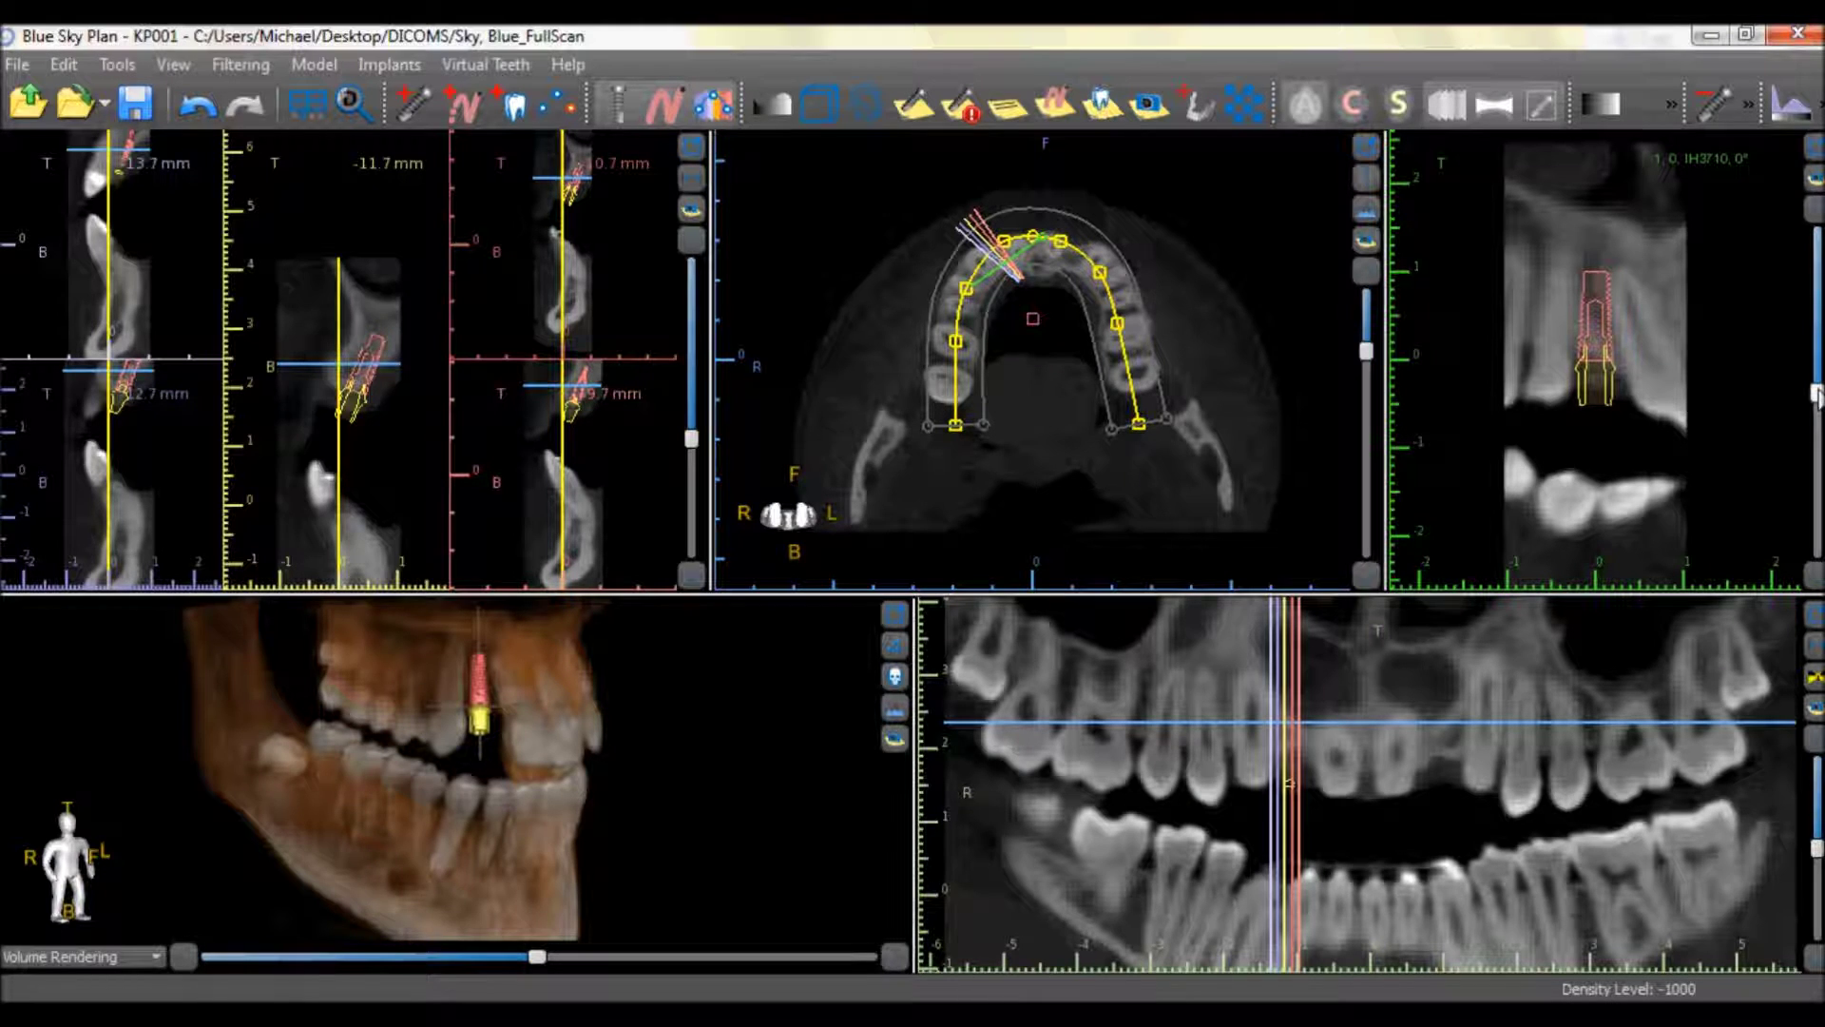
pyautogui.moveTo(1817, 397); pyautogui.dragTo(1816, 352)
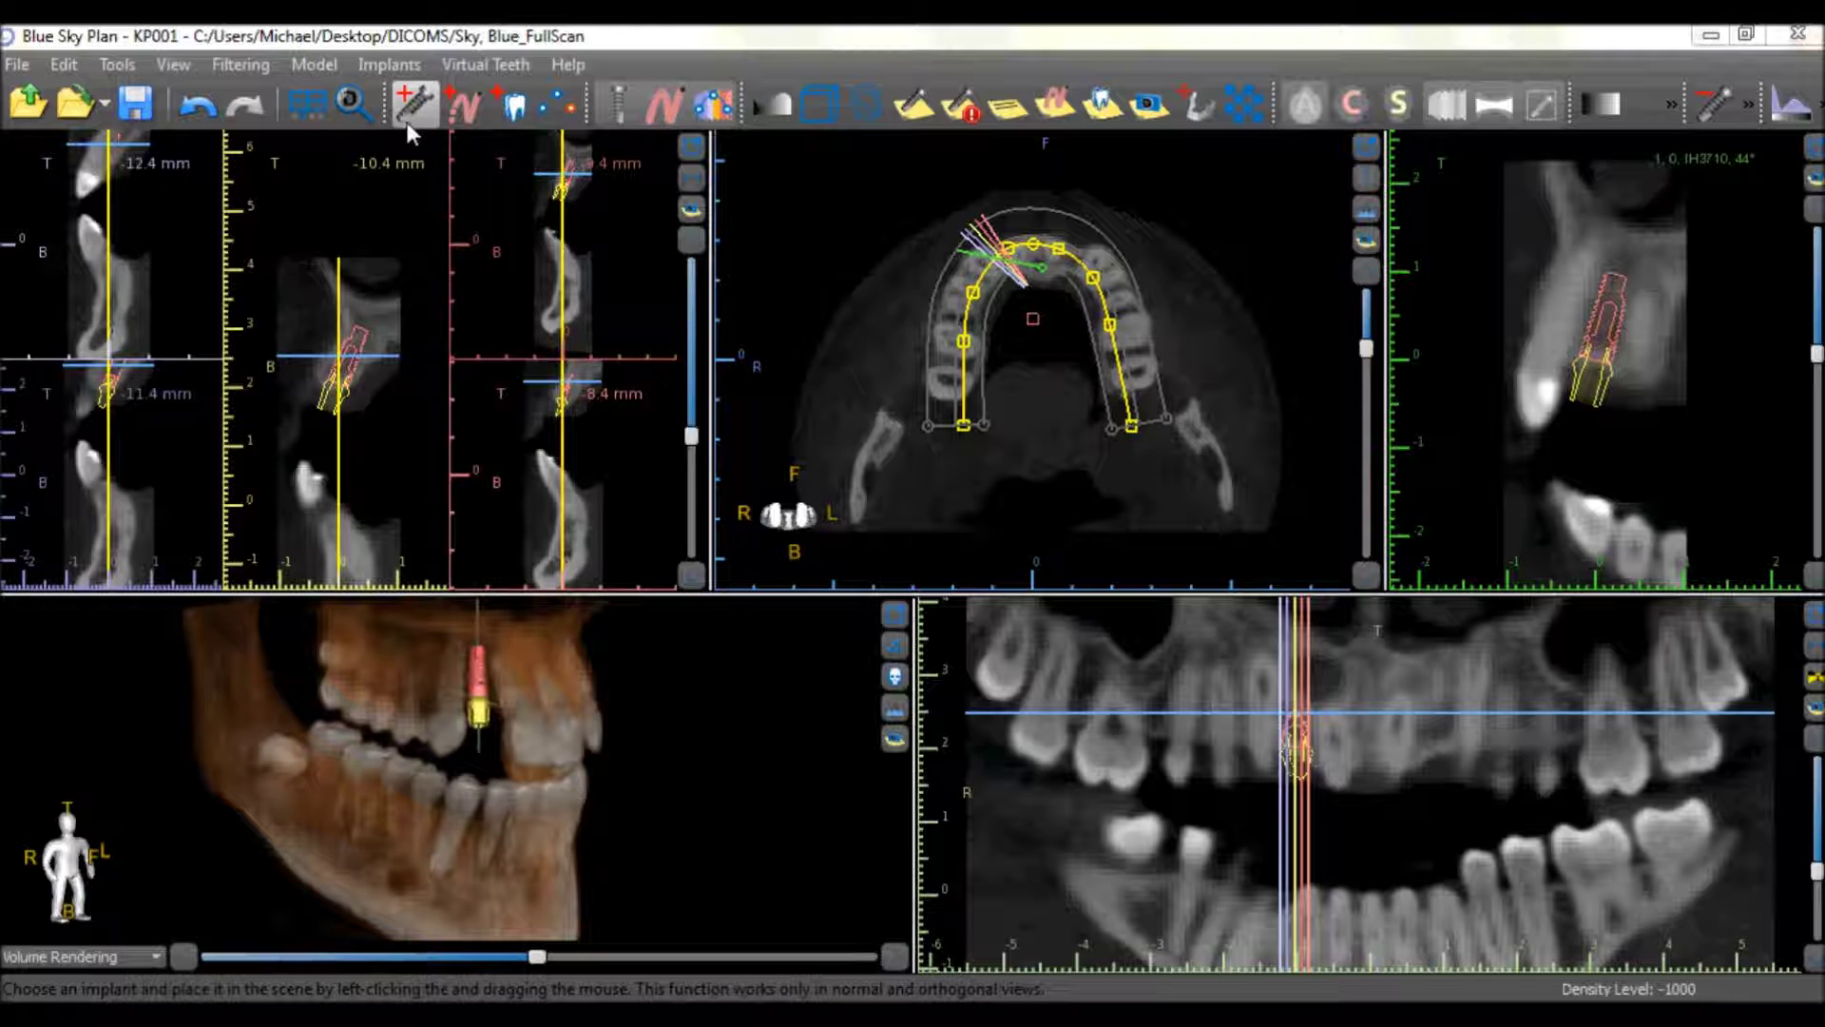
# Step: Duplicate the placed implant
pyautogui.click(345, 384)
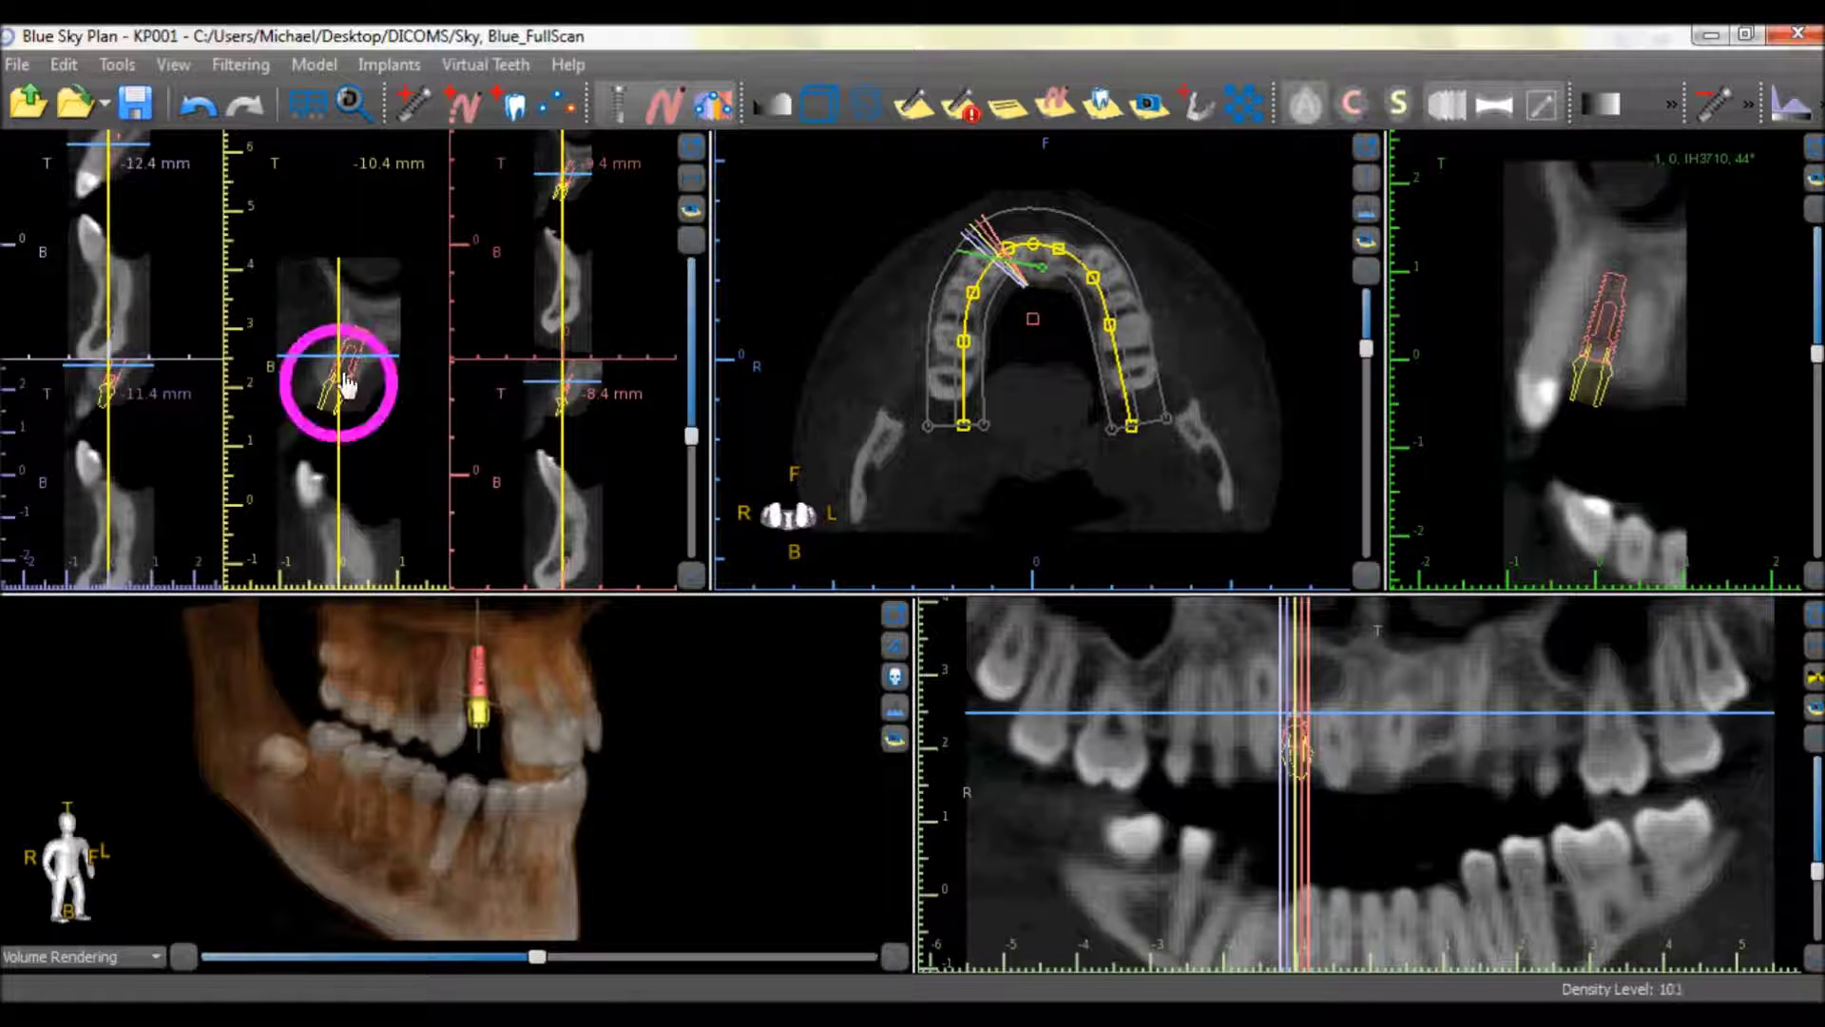
pyautogui.rightClick(345, 384)
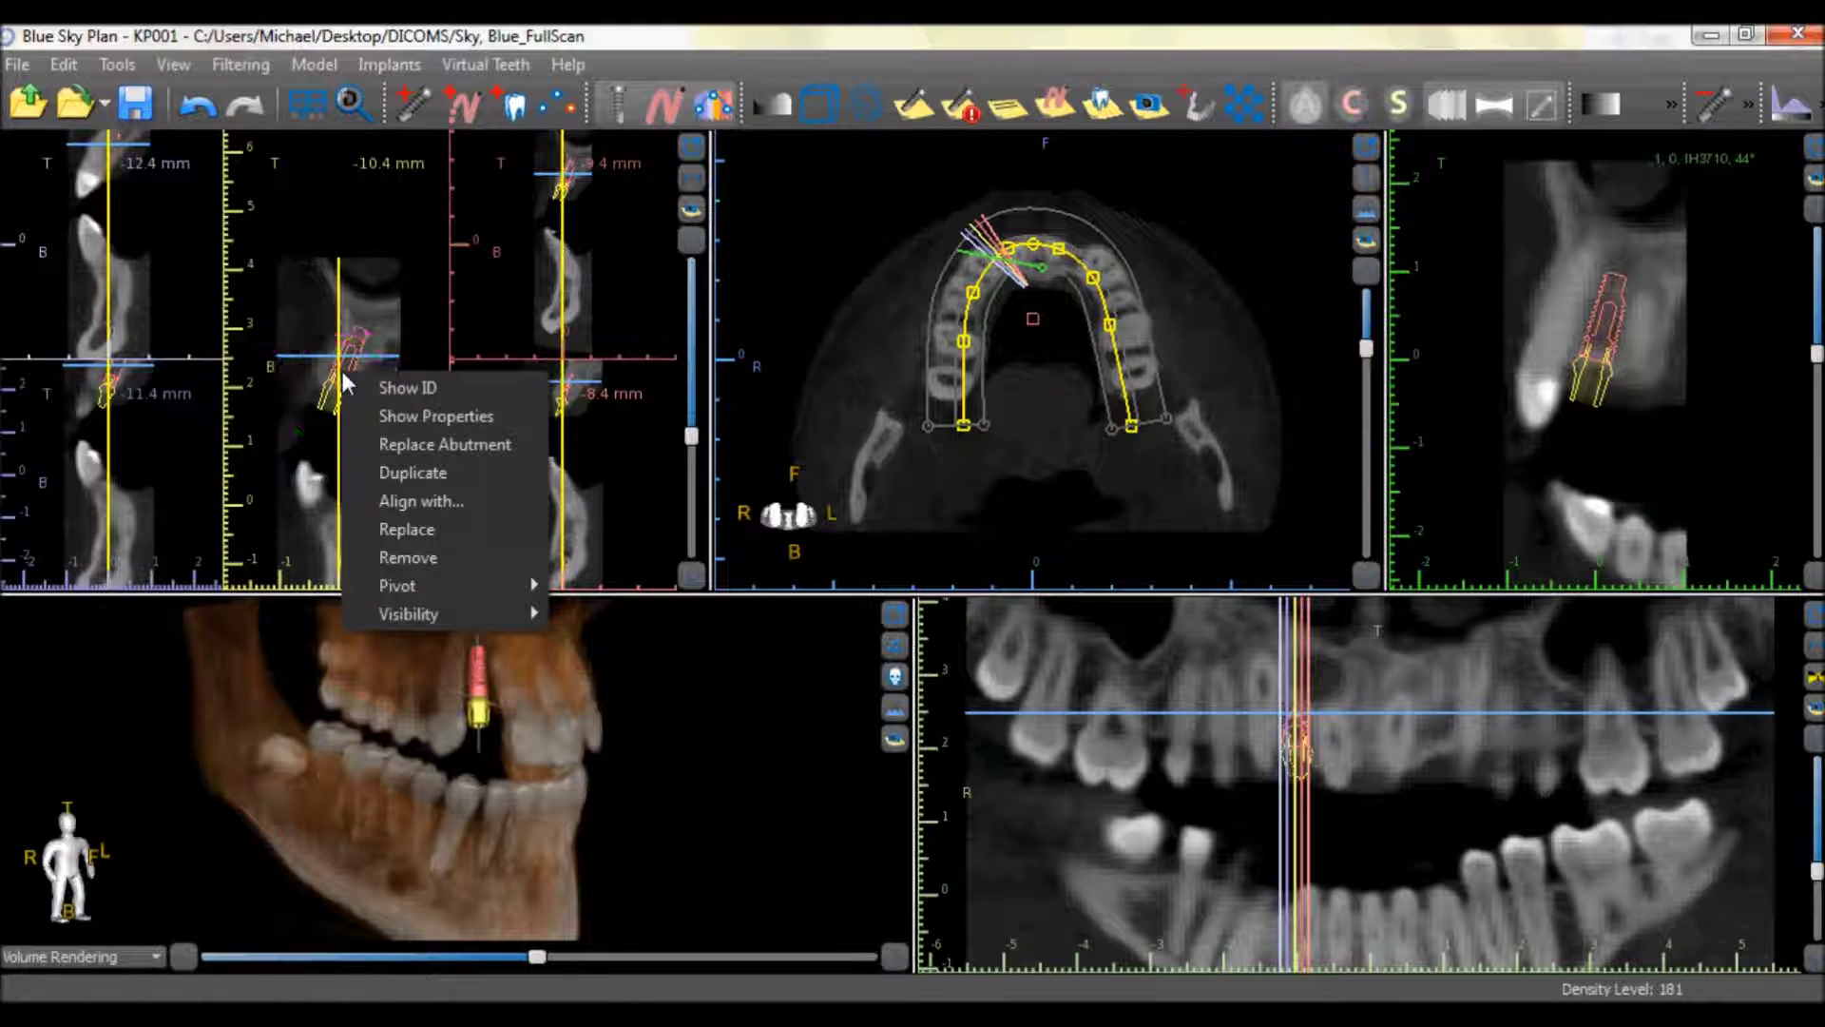
pyautogui.click(395, 472)
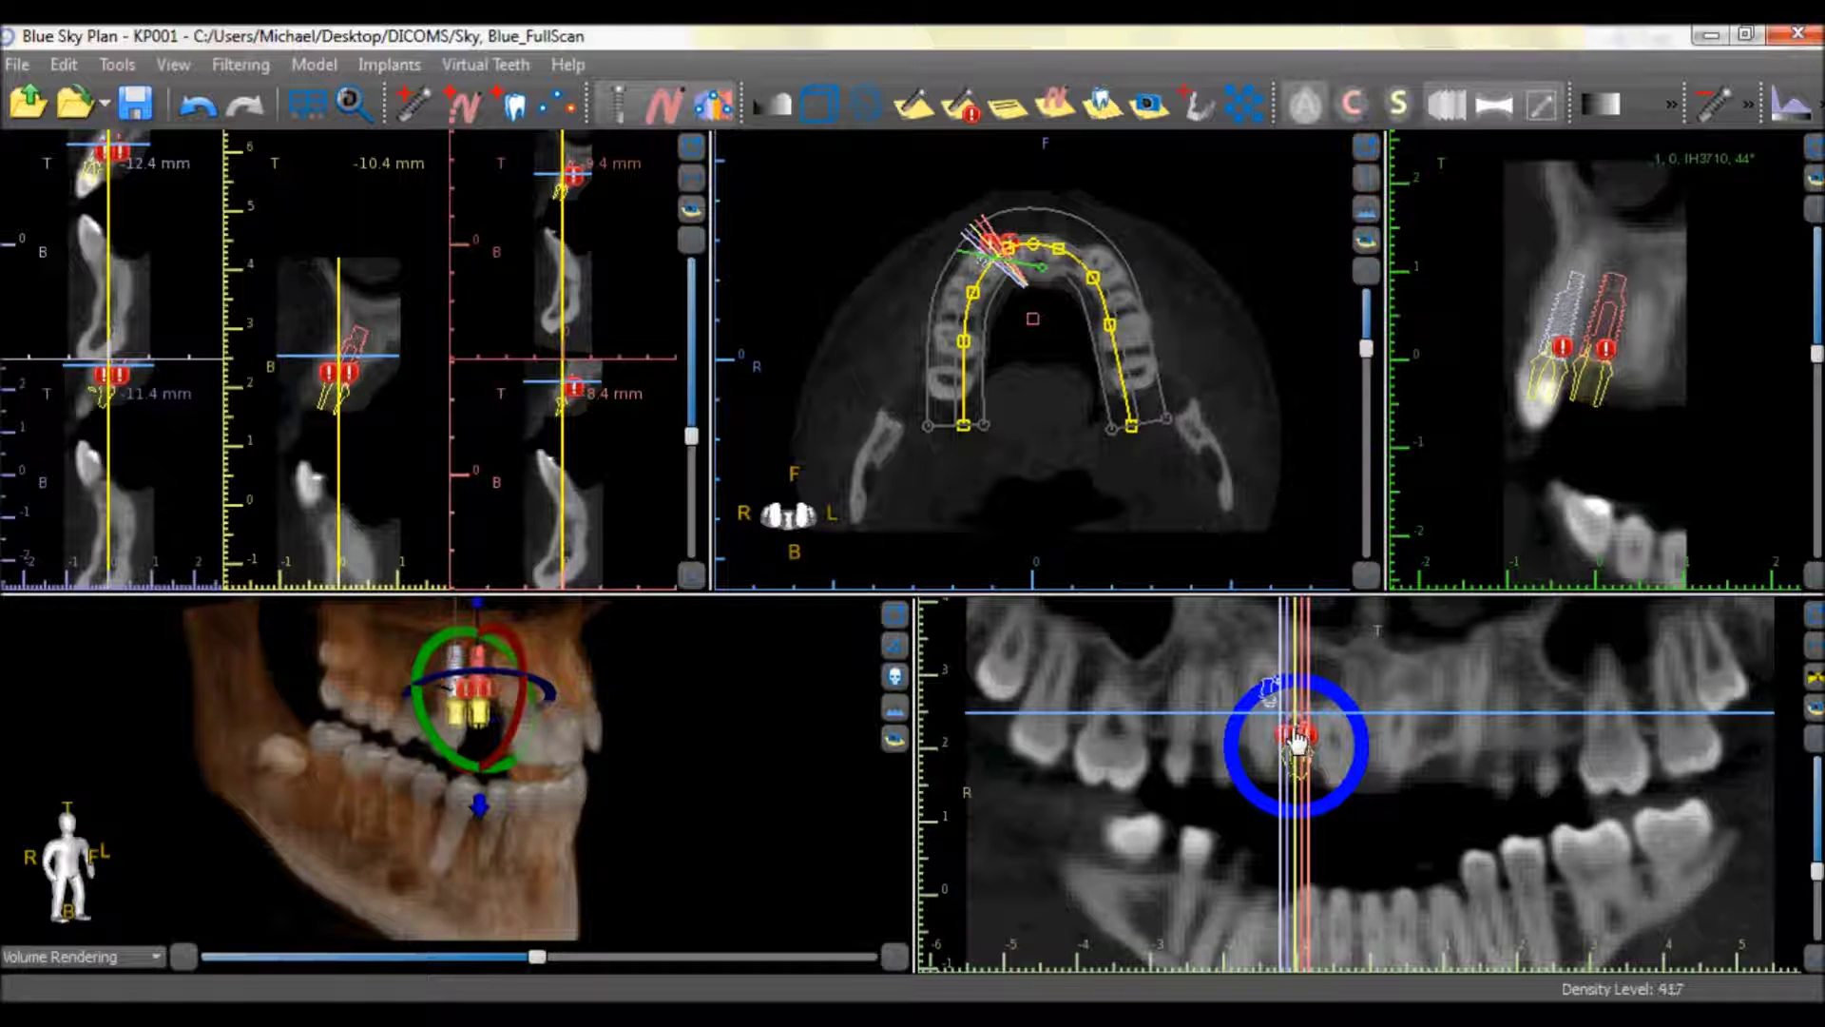
# Step: Slide the duplicate beside the original on the panoramic view and check both implants
pyautogui.moveTo(1298, 732); pyautogui.dragTo(1306, 734)
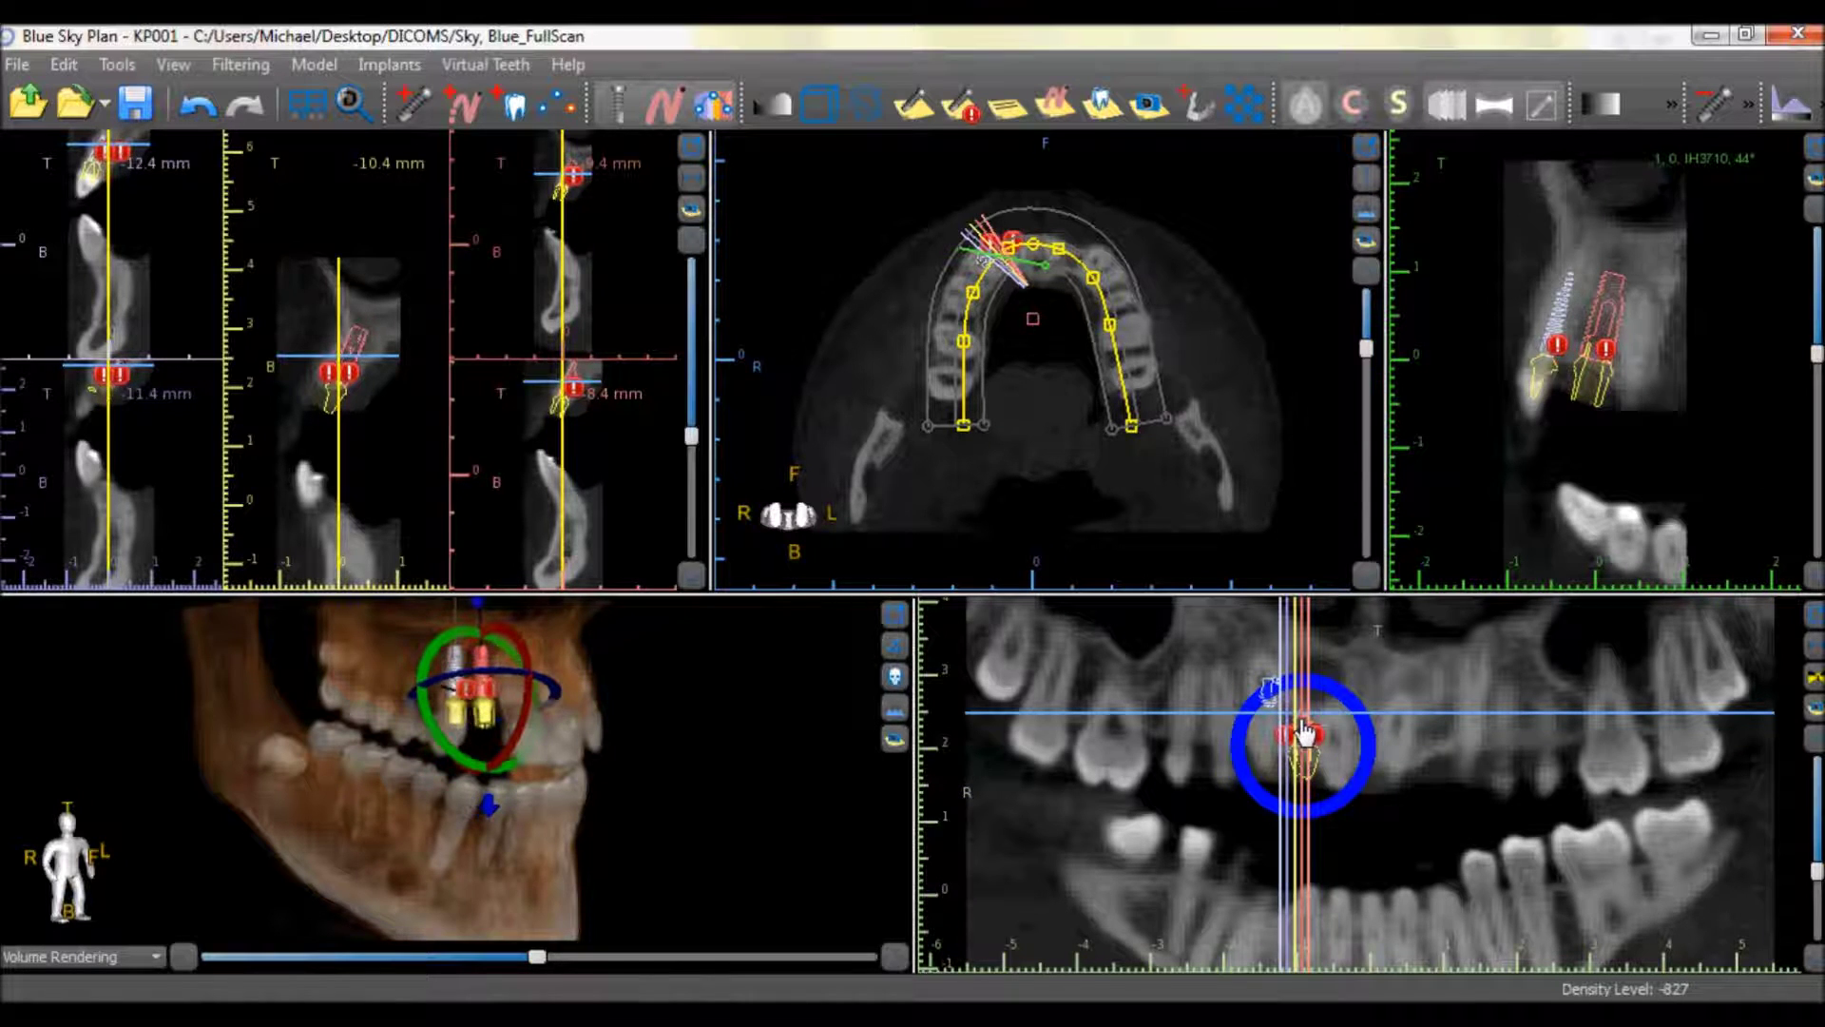
pyautogui.moveTo(1304, 732); pyautogui.dragTo(1432, 751)
pyautogui.click(1303, 746)
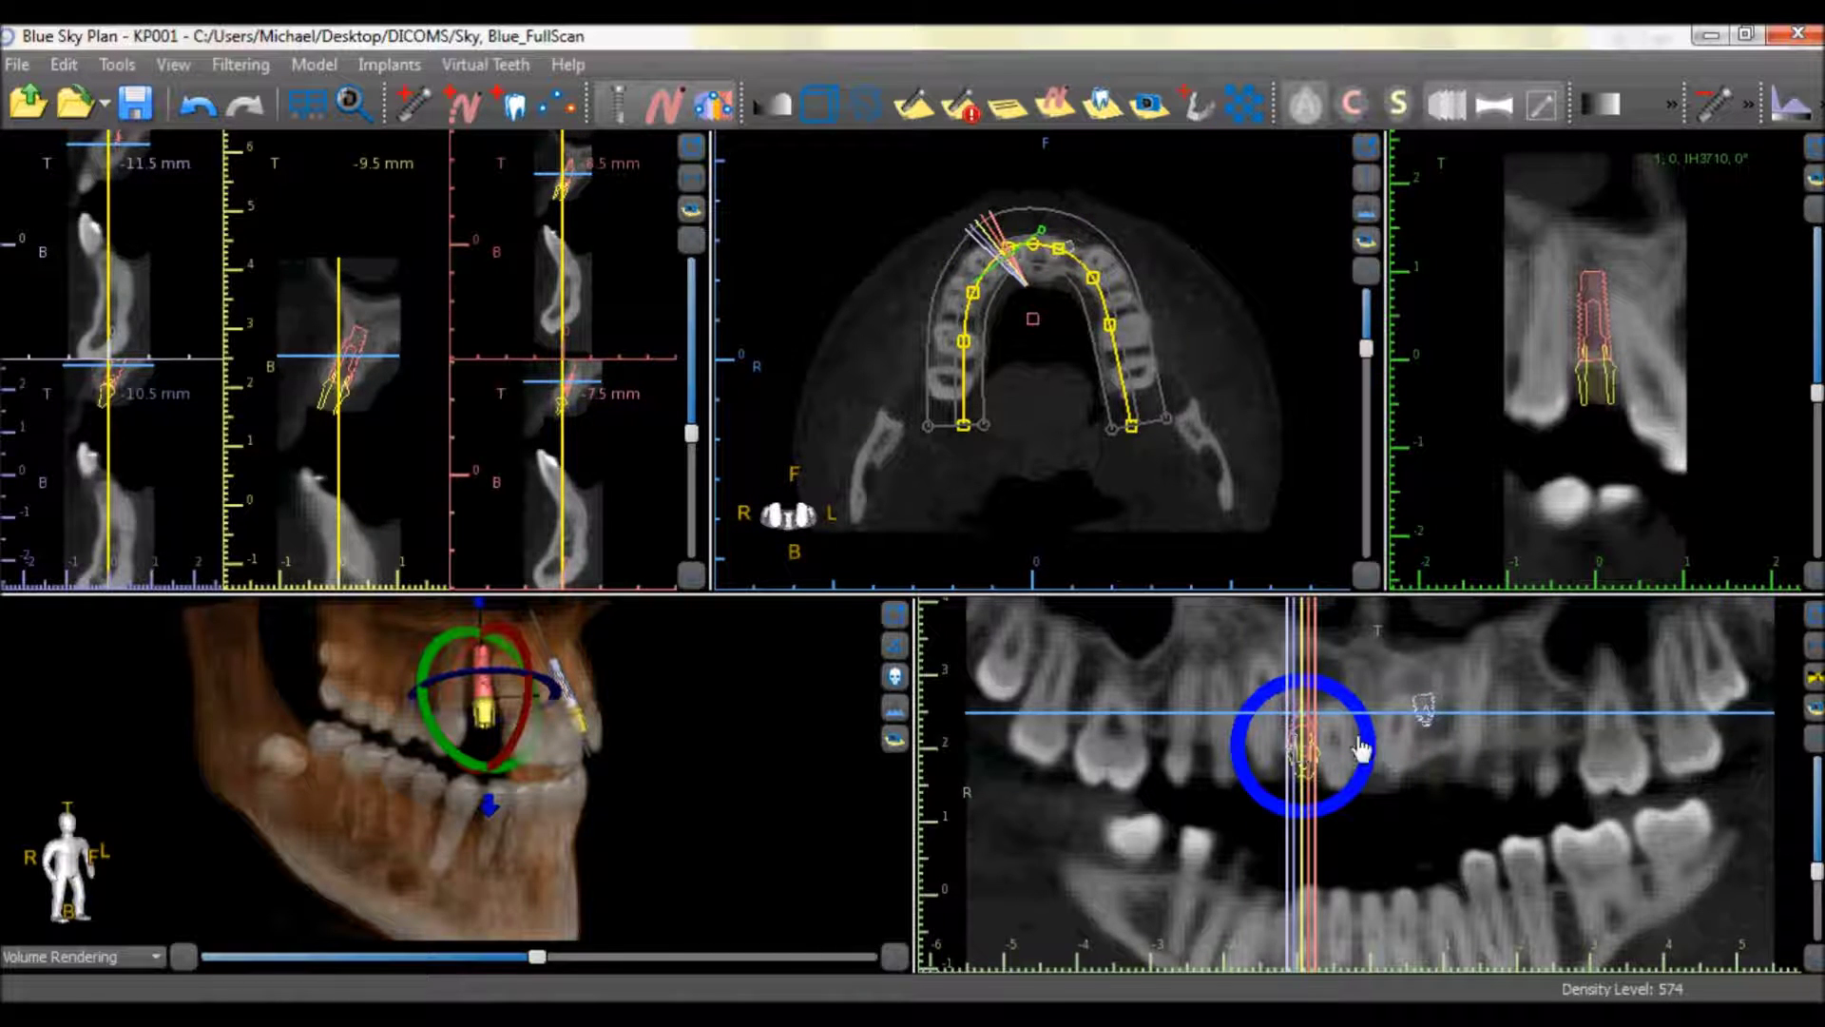
pyautogui.click(1432, 724)
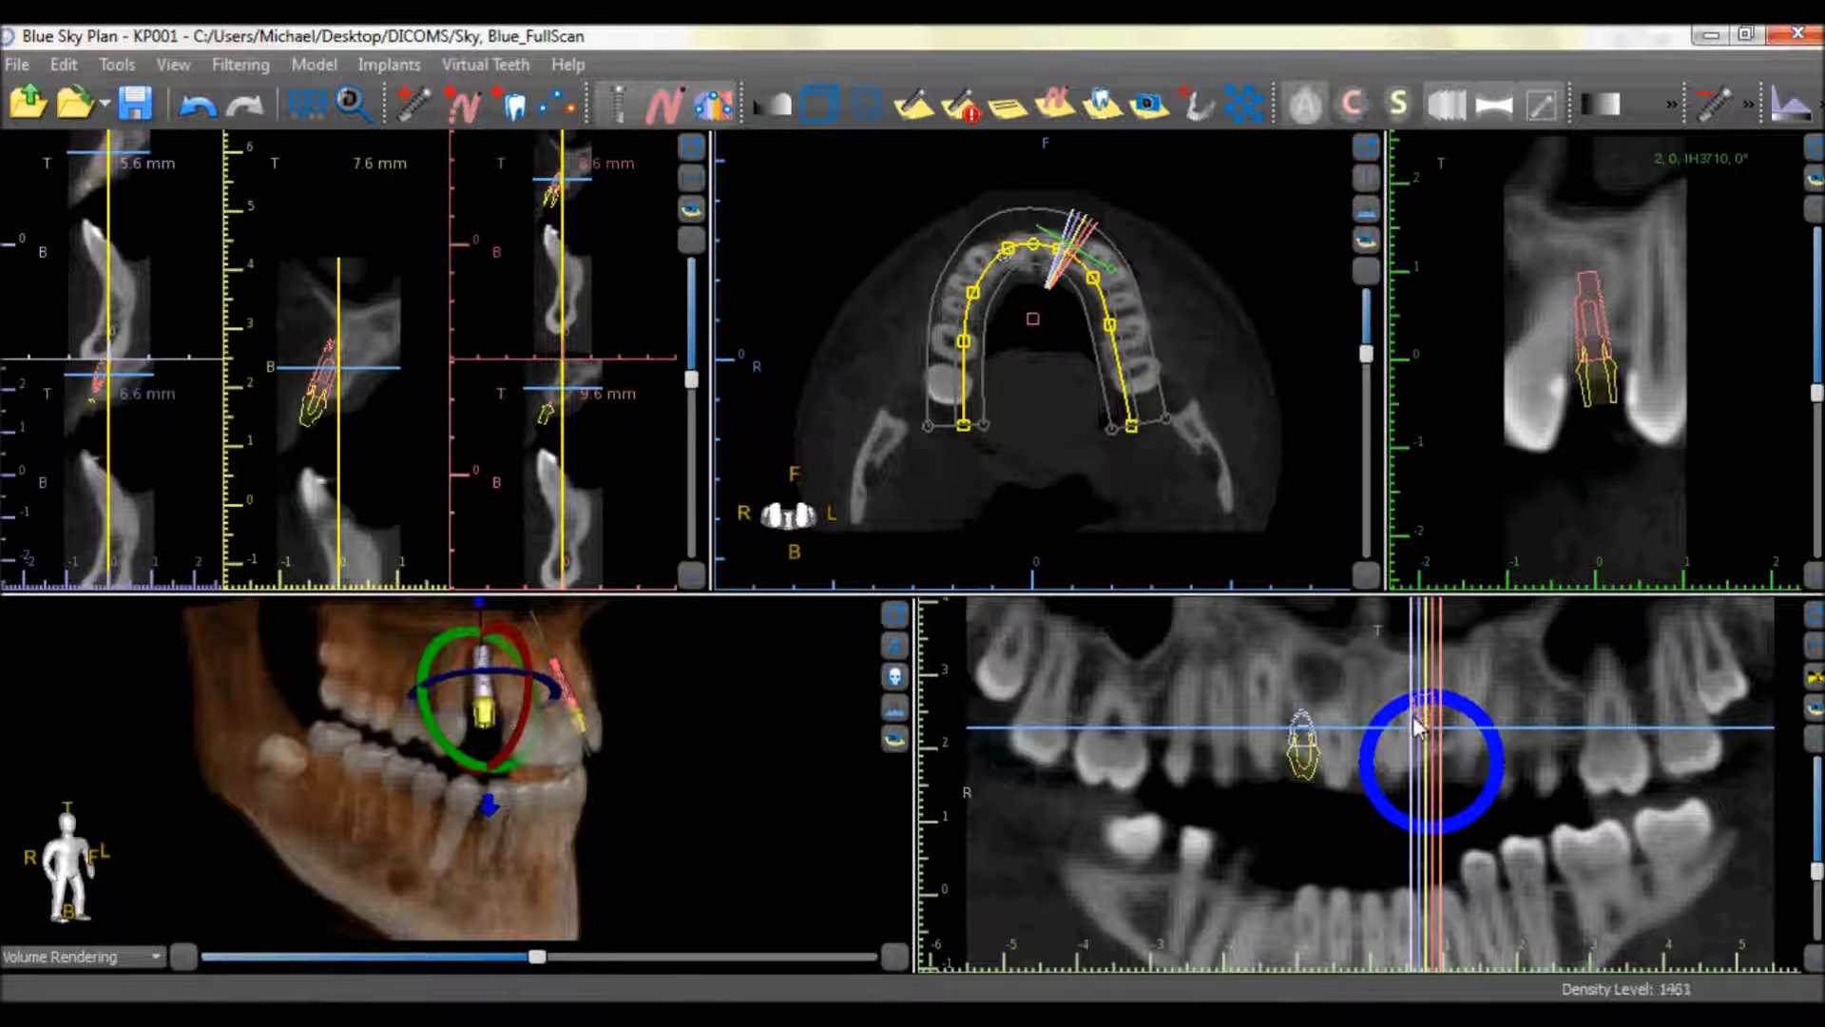
pyautogui.moveTo(319, 394)
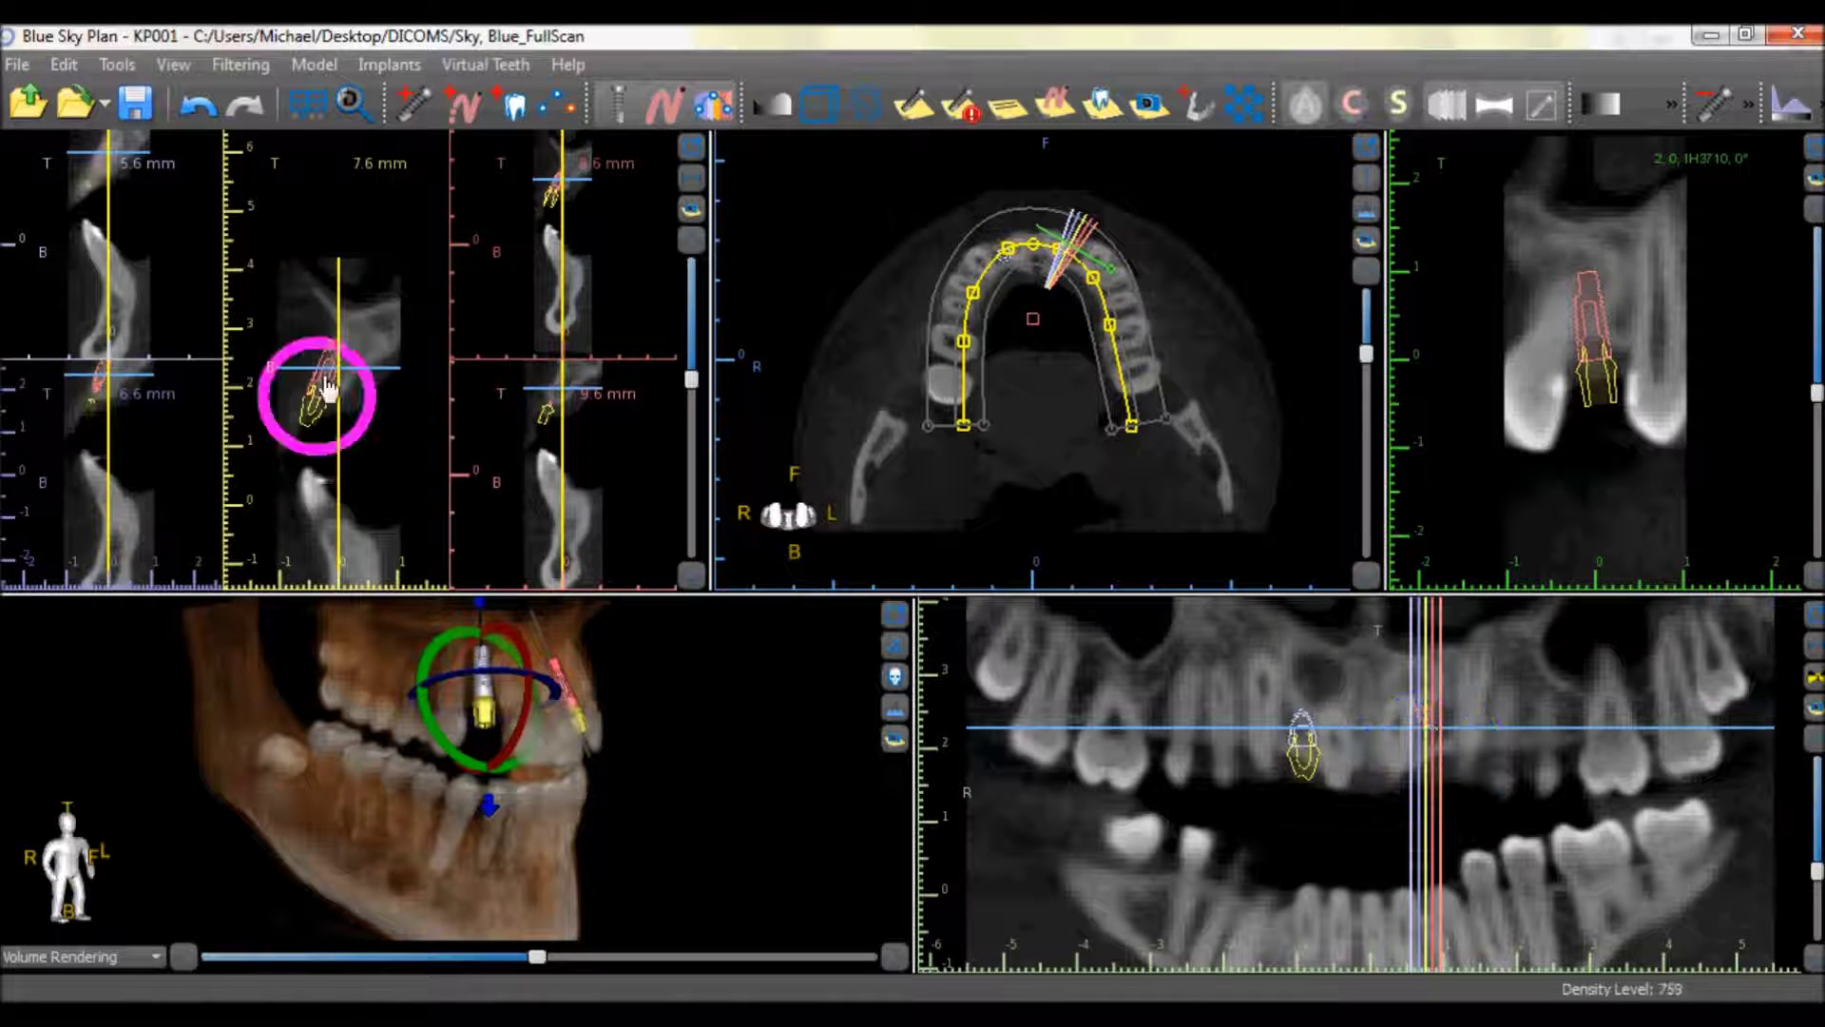
# Step: Add a new default implant and place it lower in the bone on the panoramic image
pyautogui.click(408, 105)
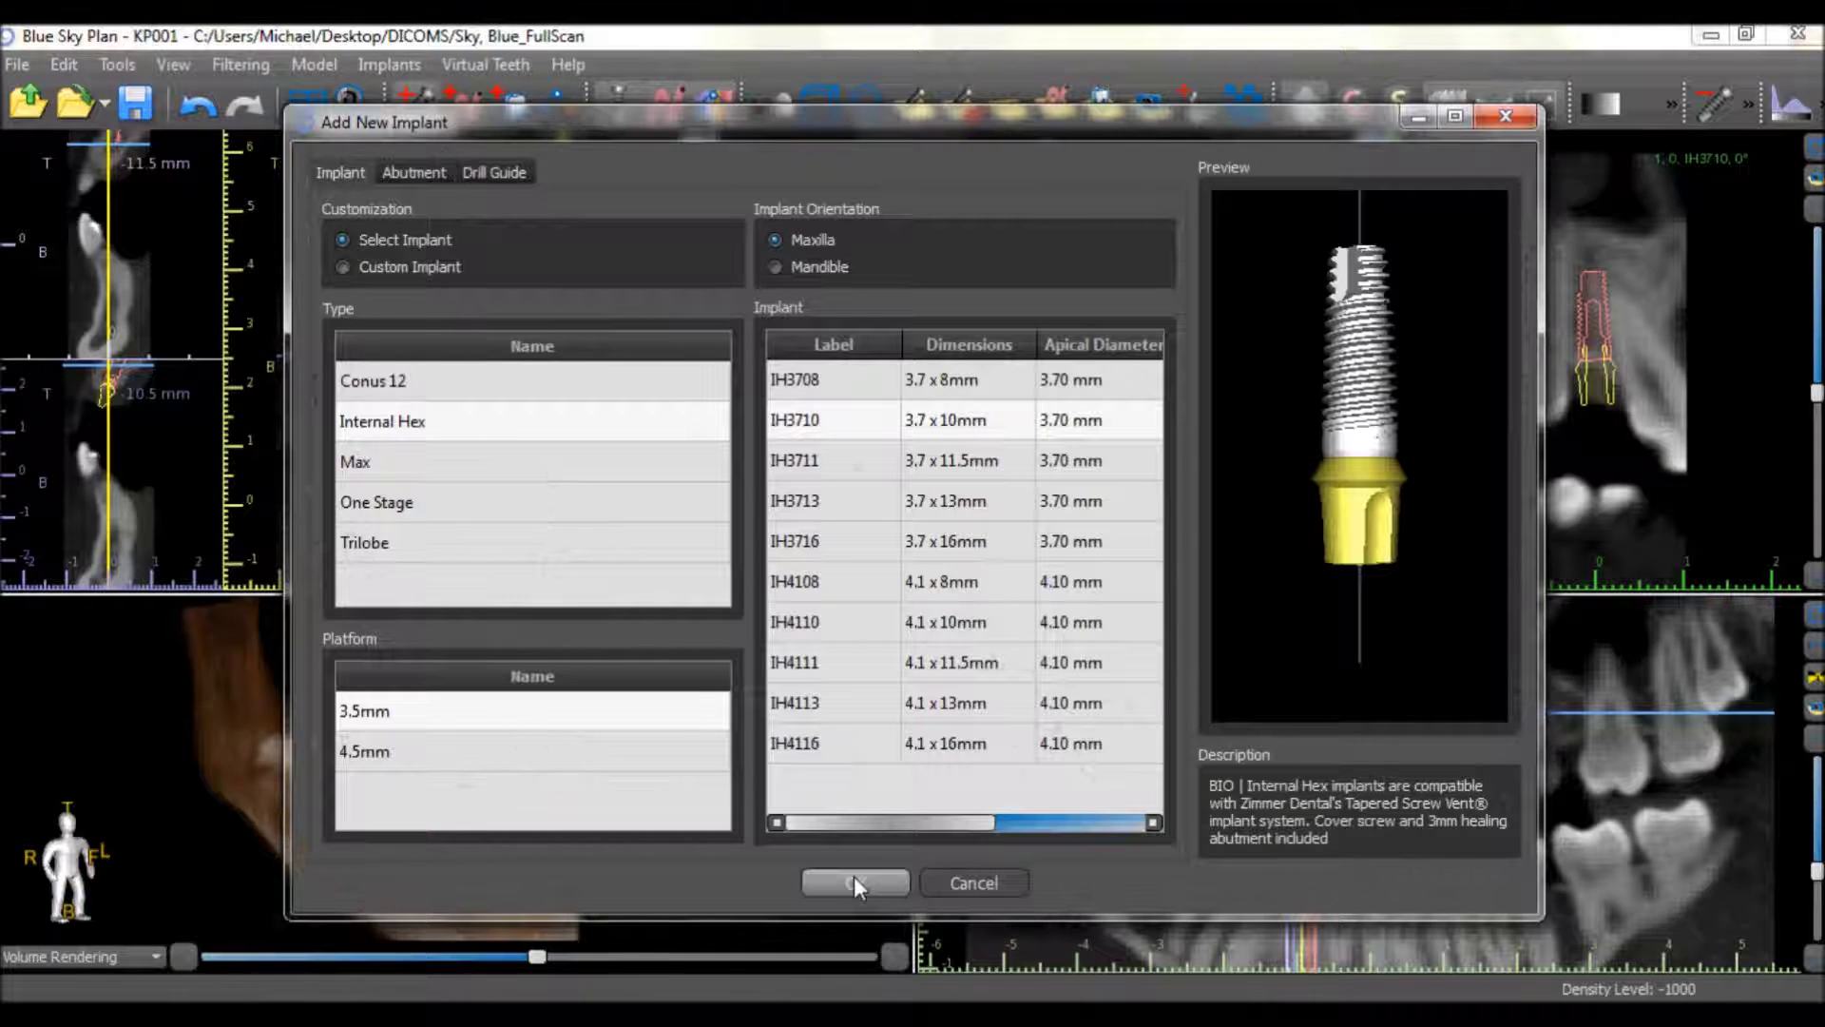
pyautogui.click(856, 876)
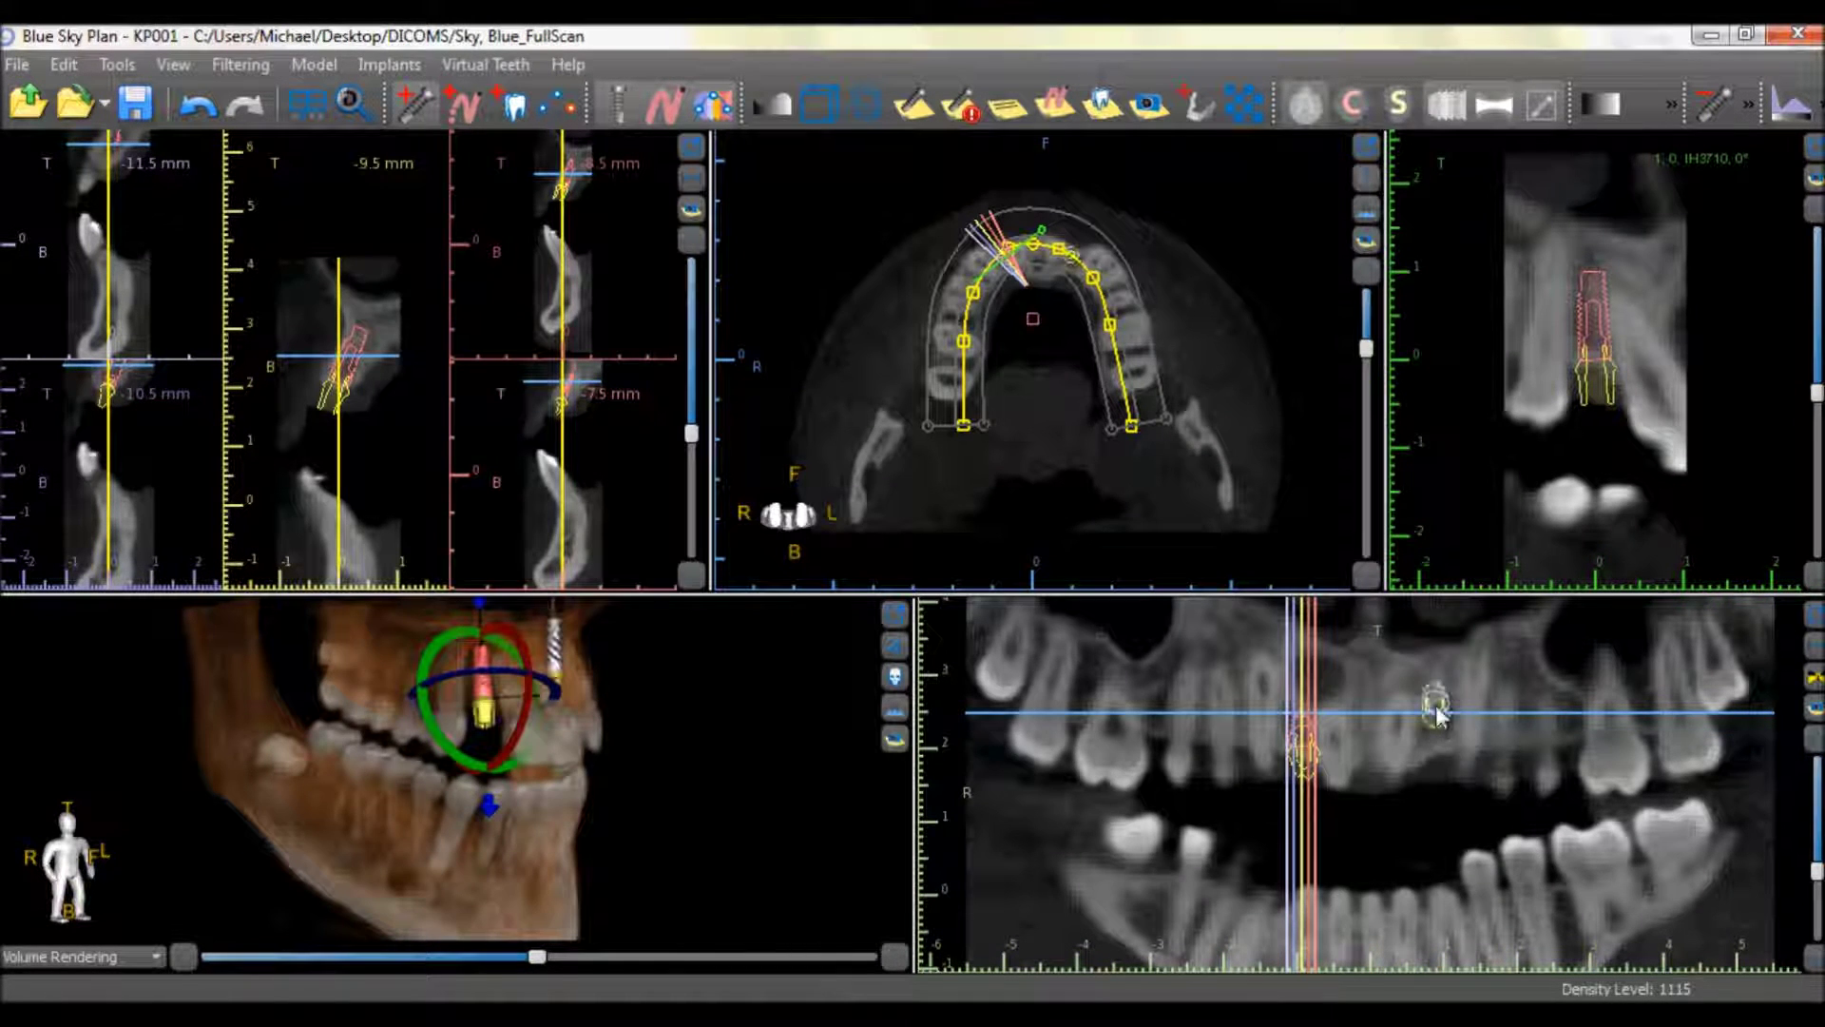
pyautogui.click(1439, 706)
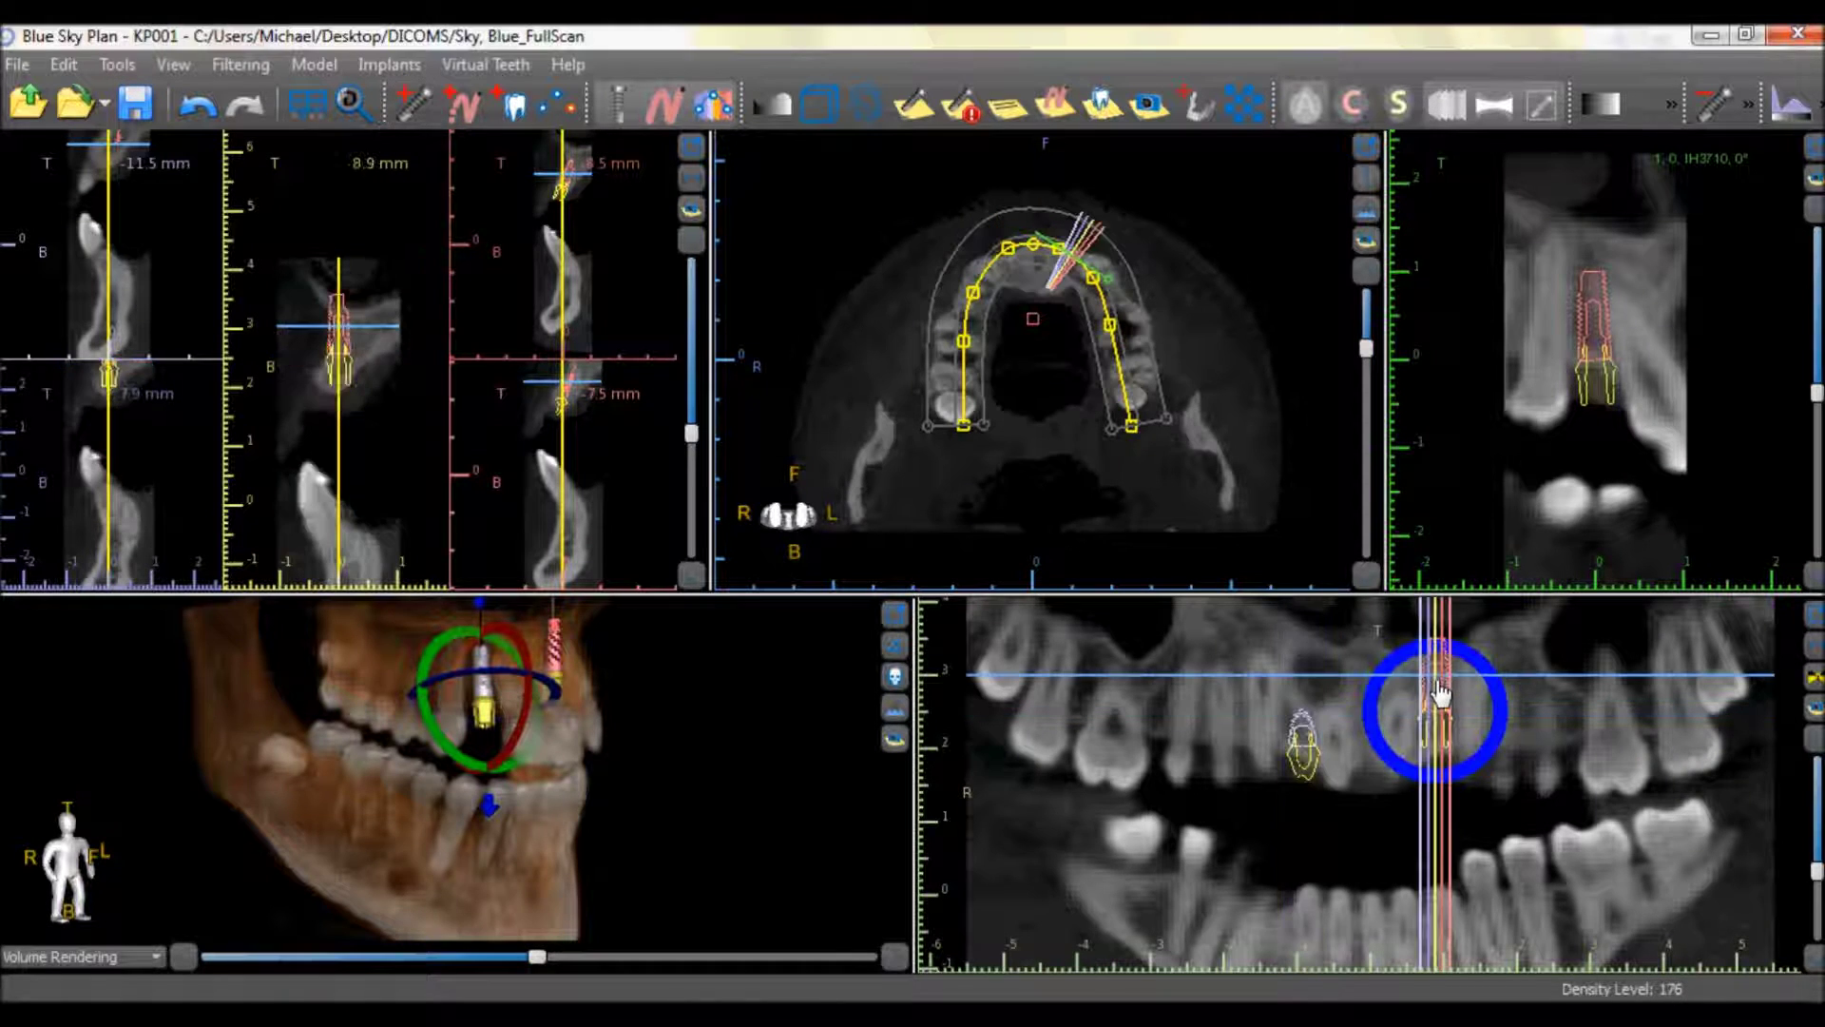
pyautogui.moveTo(1441, 694); pyautogui.dragTo(1442, 719)
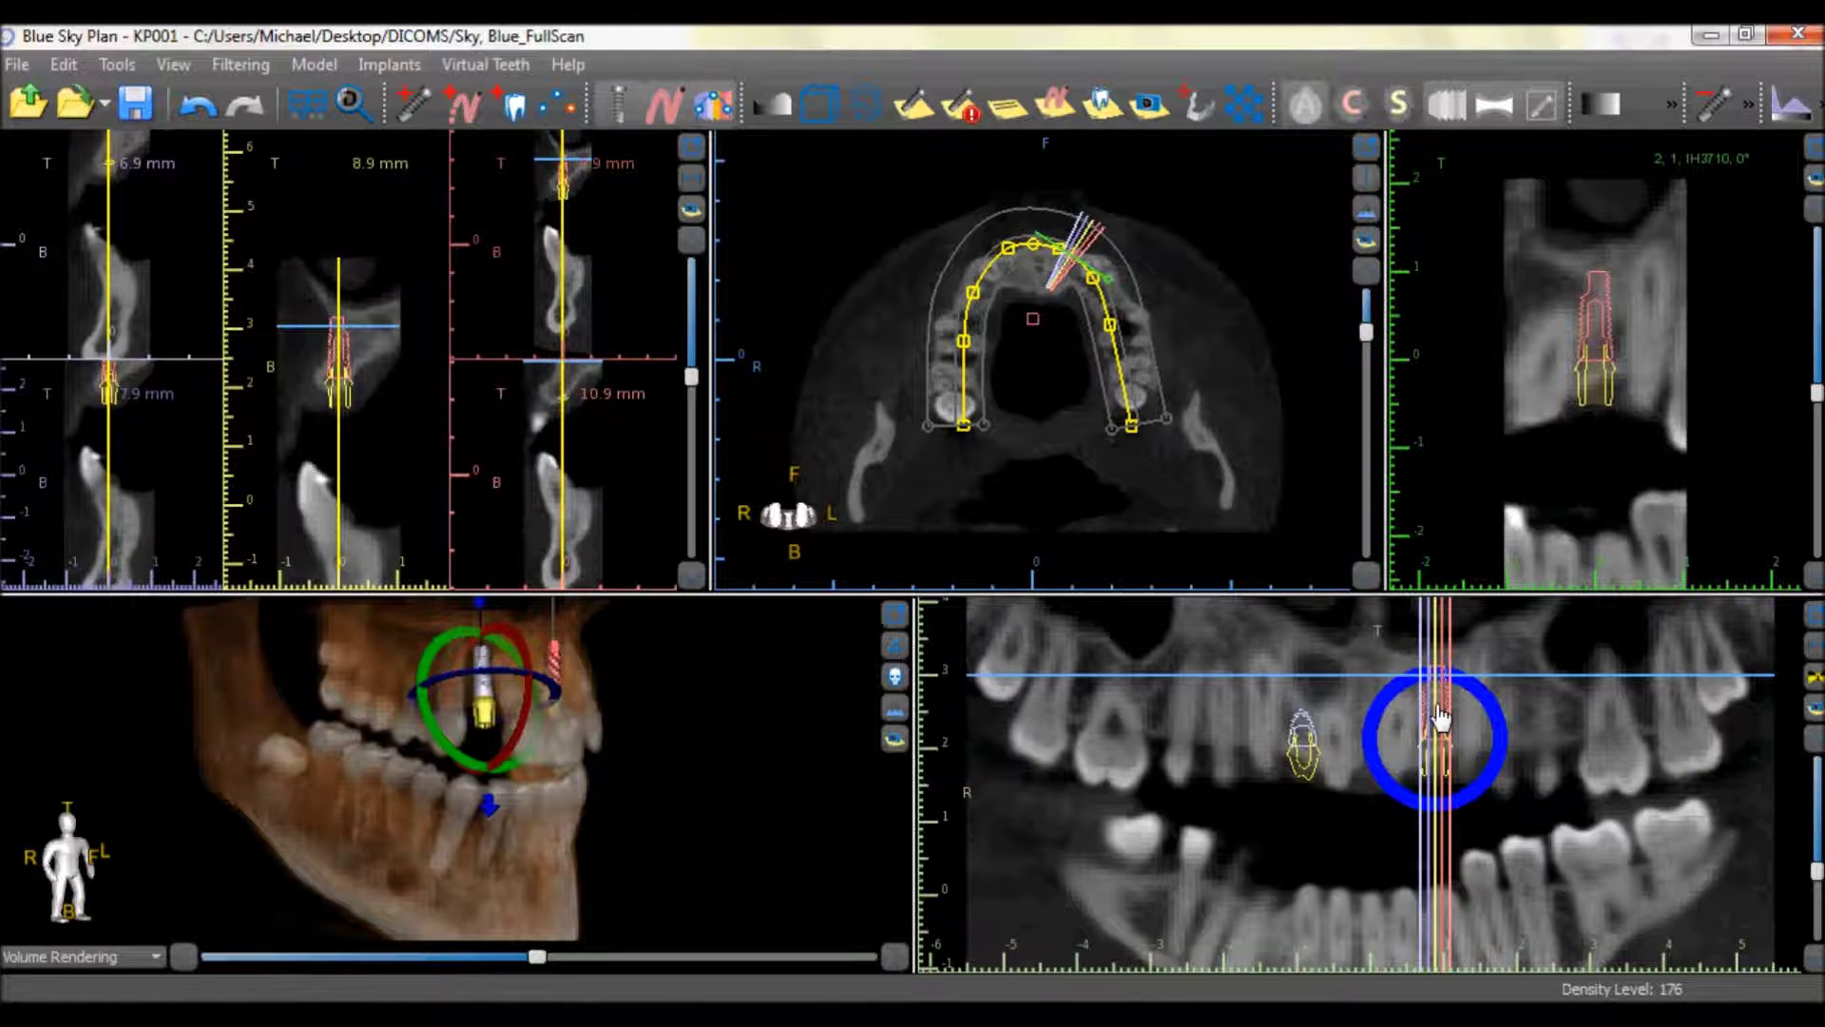
# Step: Align the new implant with the left implant and straighten it upright
pyautogui.rightClick(1439, 711)
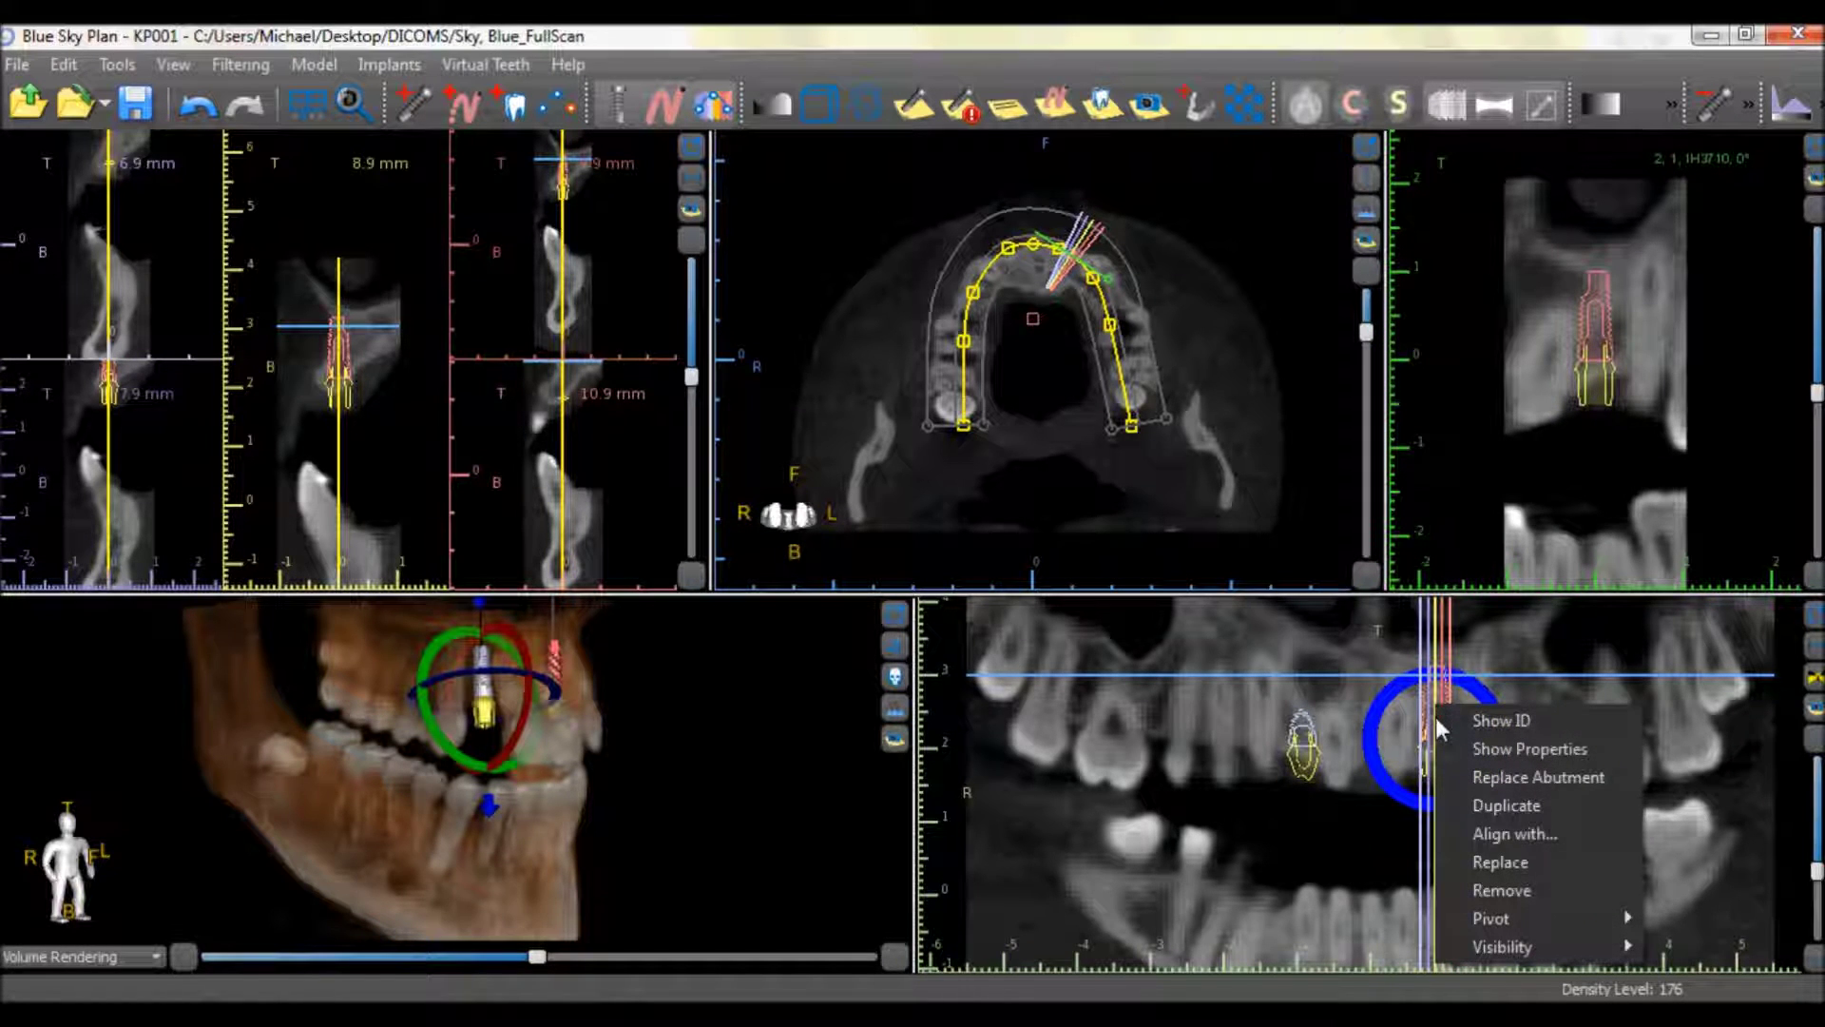
pyautogui.click(1497, 835)
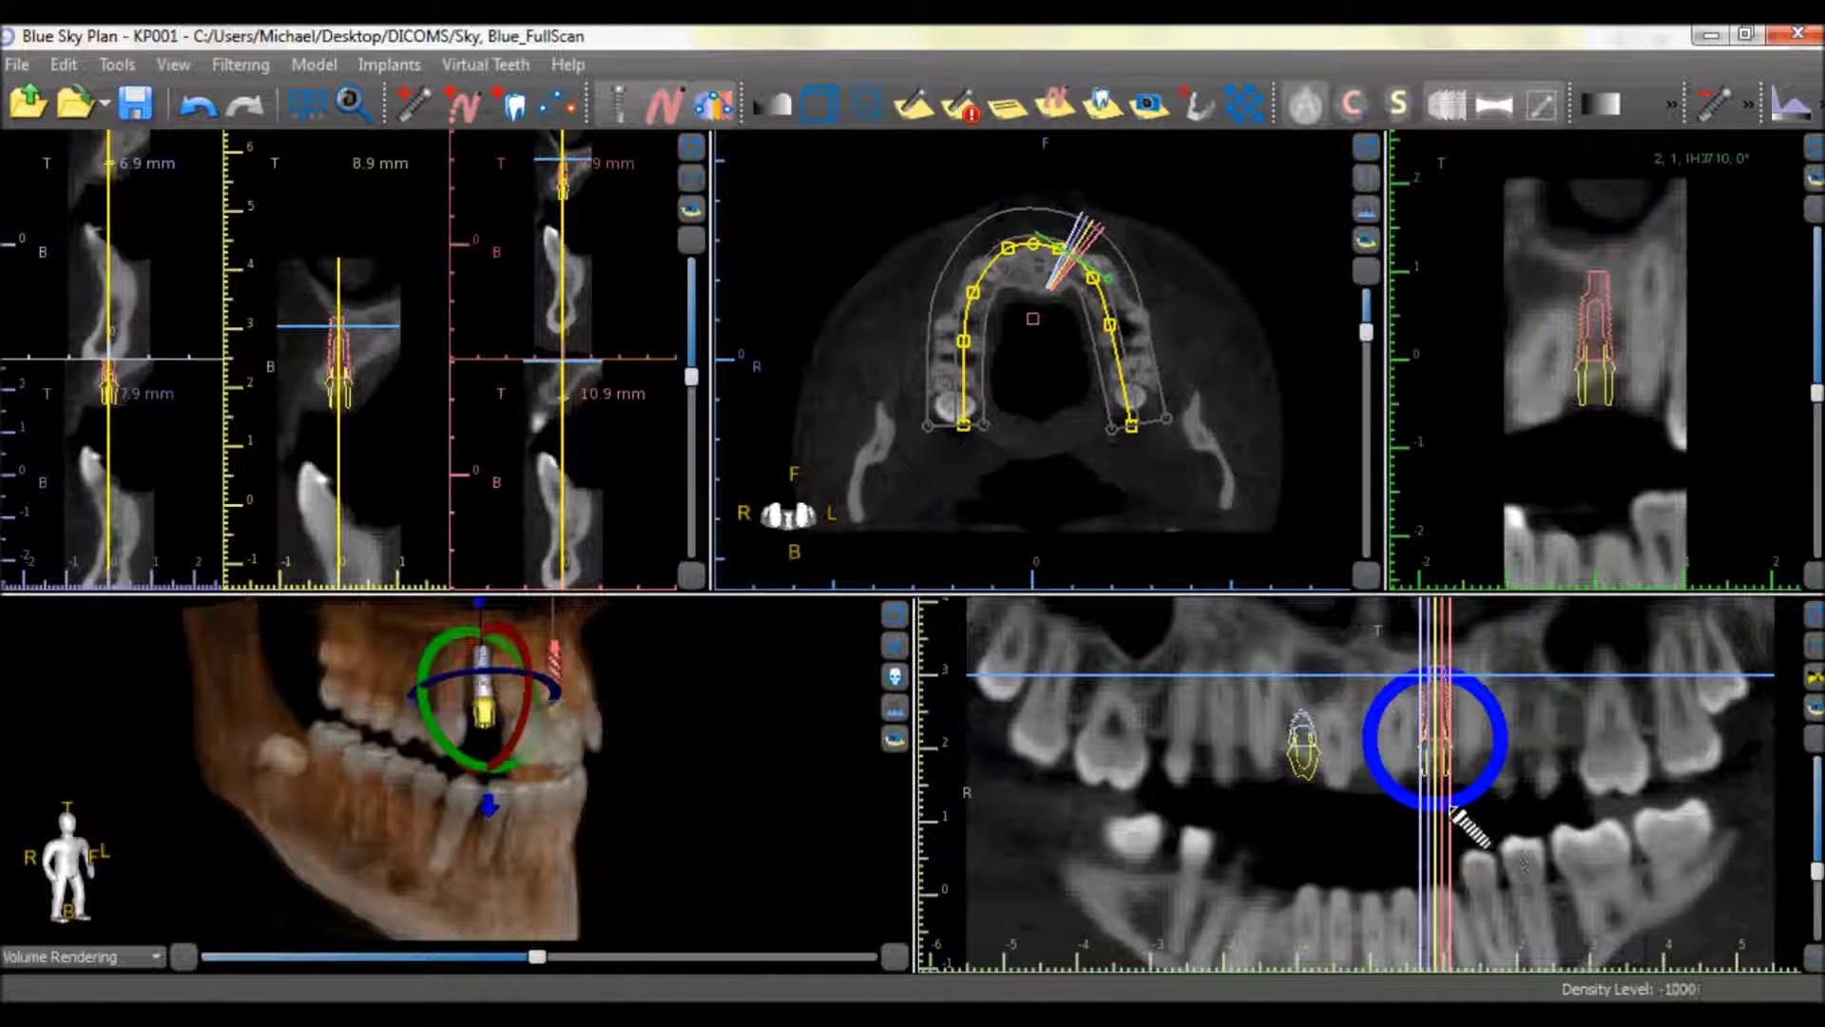
pyautogui.click(1306, 742)
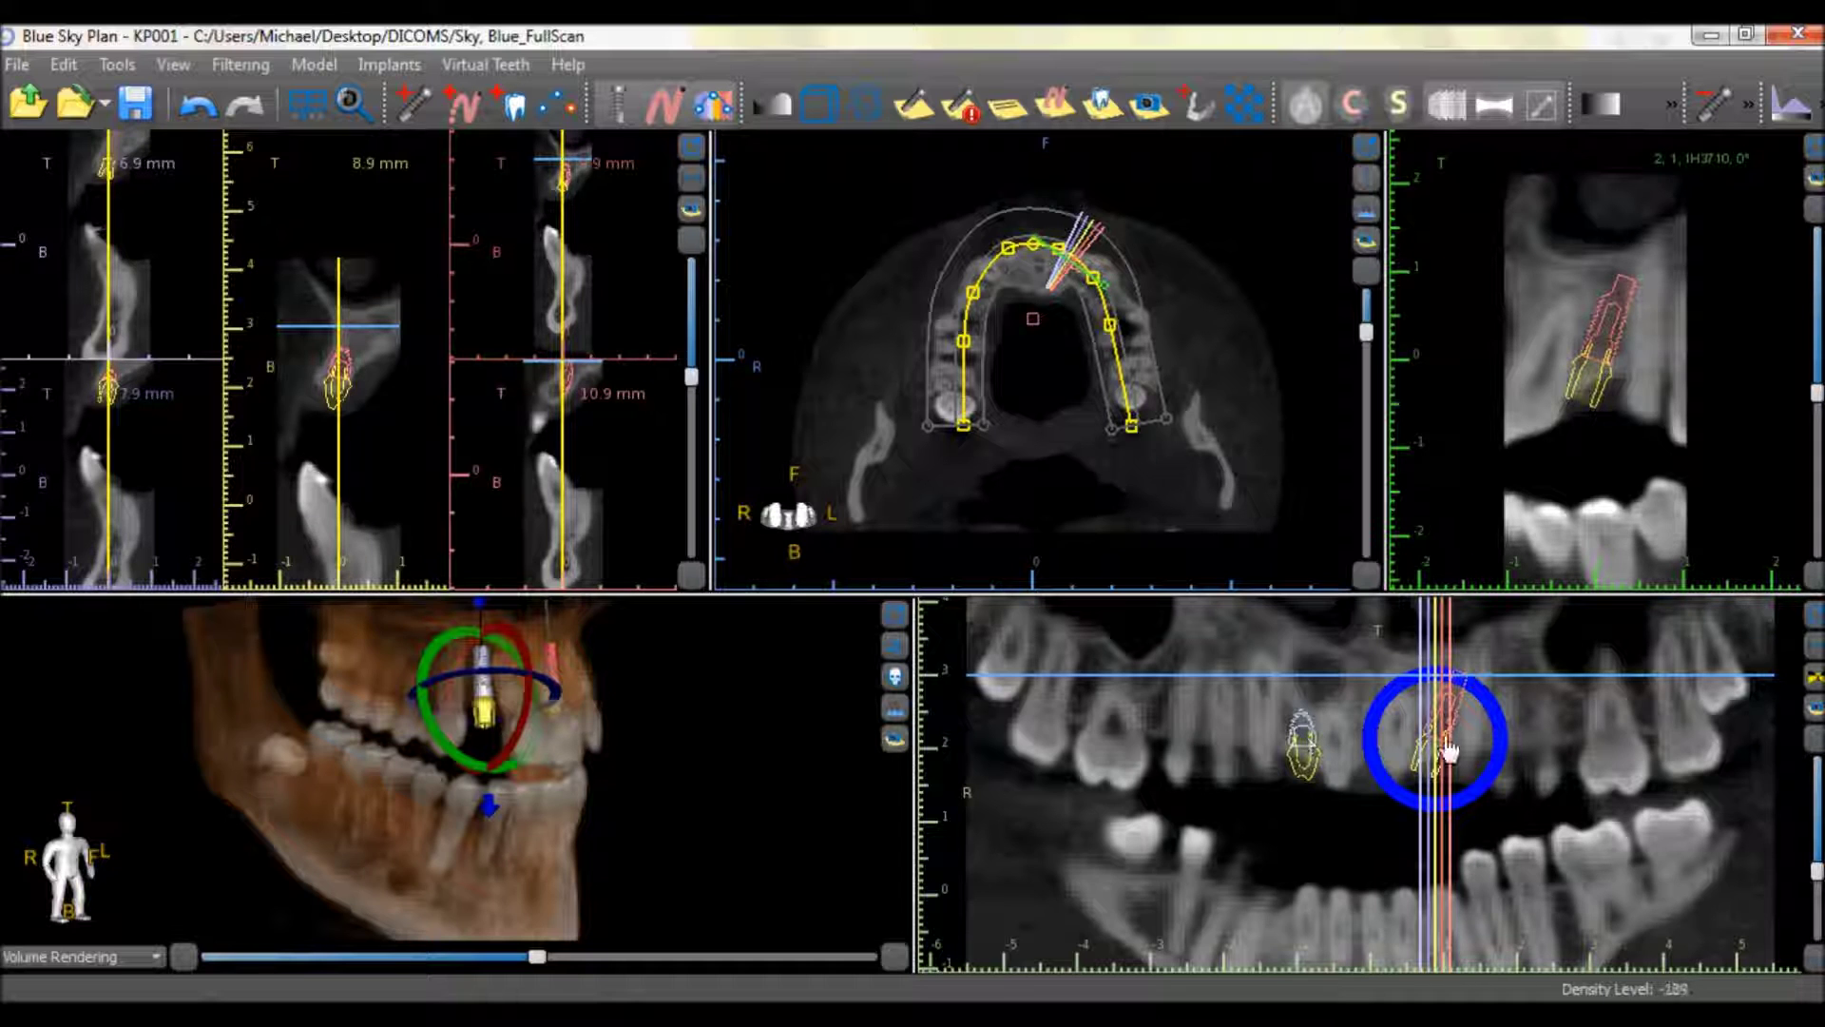
pyautogui.moveTo(1449, 751); pyautogui.dragTo(1449, 764)
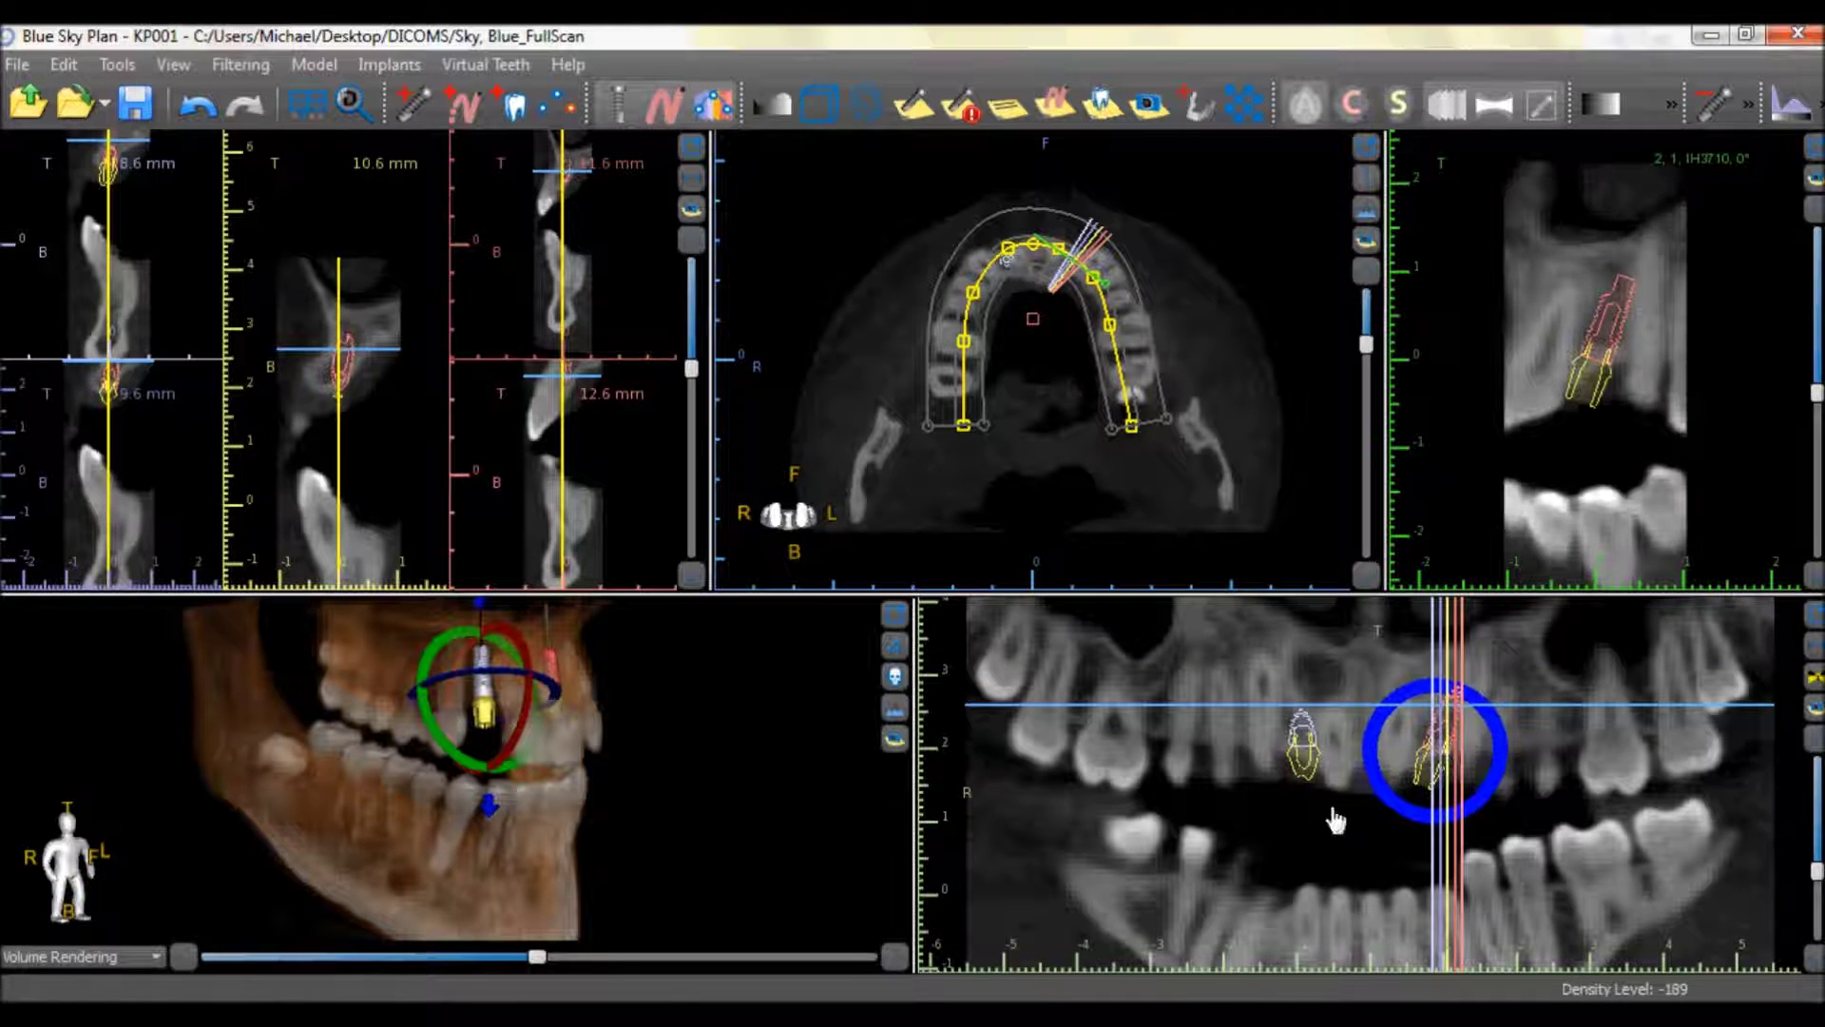
pyautogui.moveTo(1393, 804); pyautogui.dragTo(1397, 799)
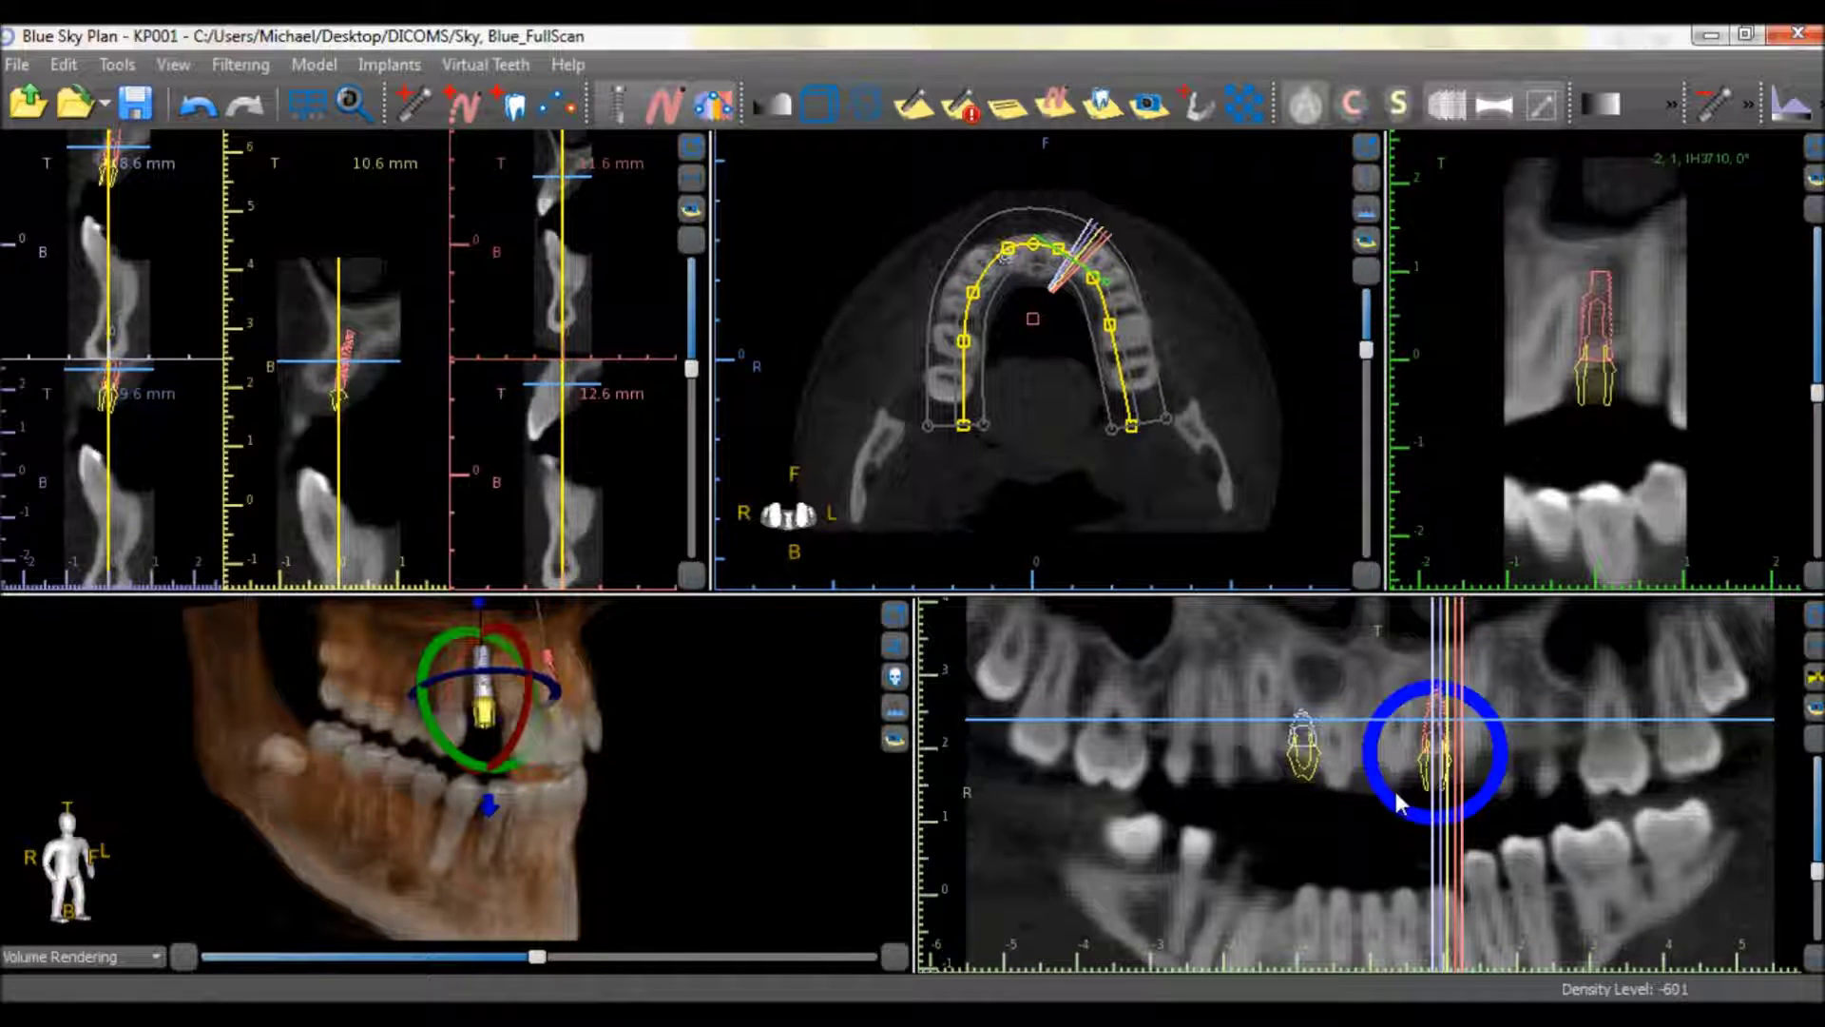
pyautogui.click(331, 390)
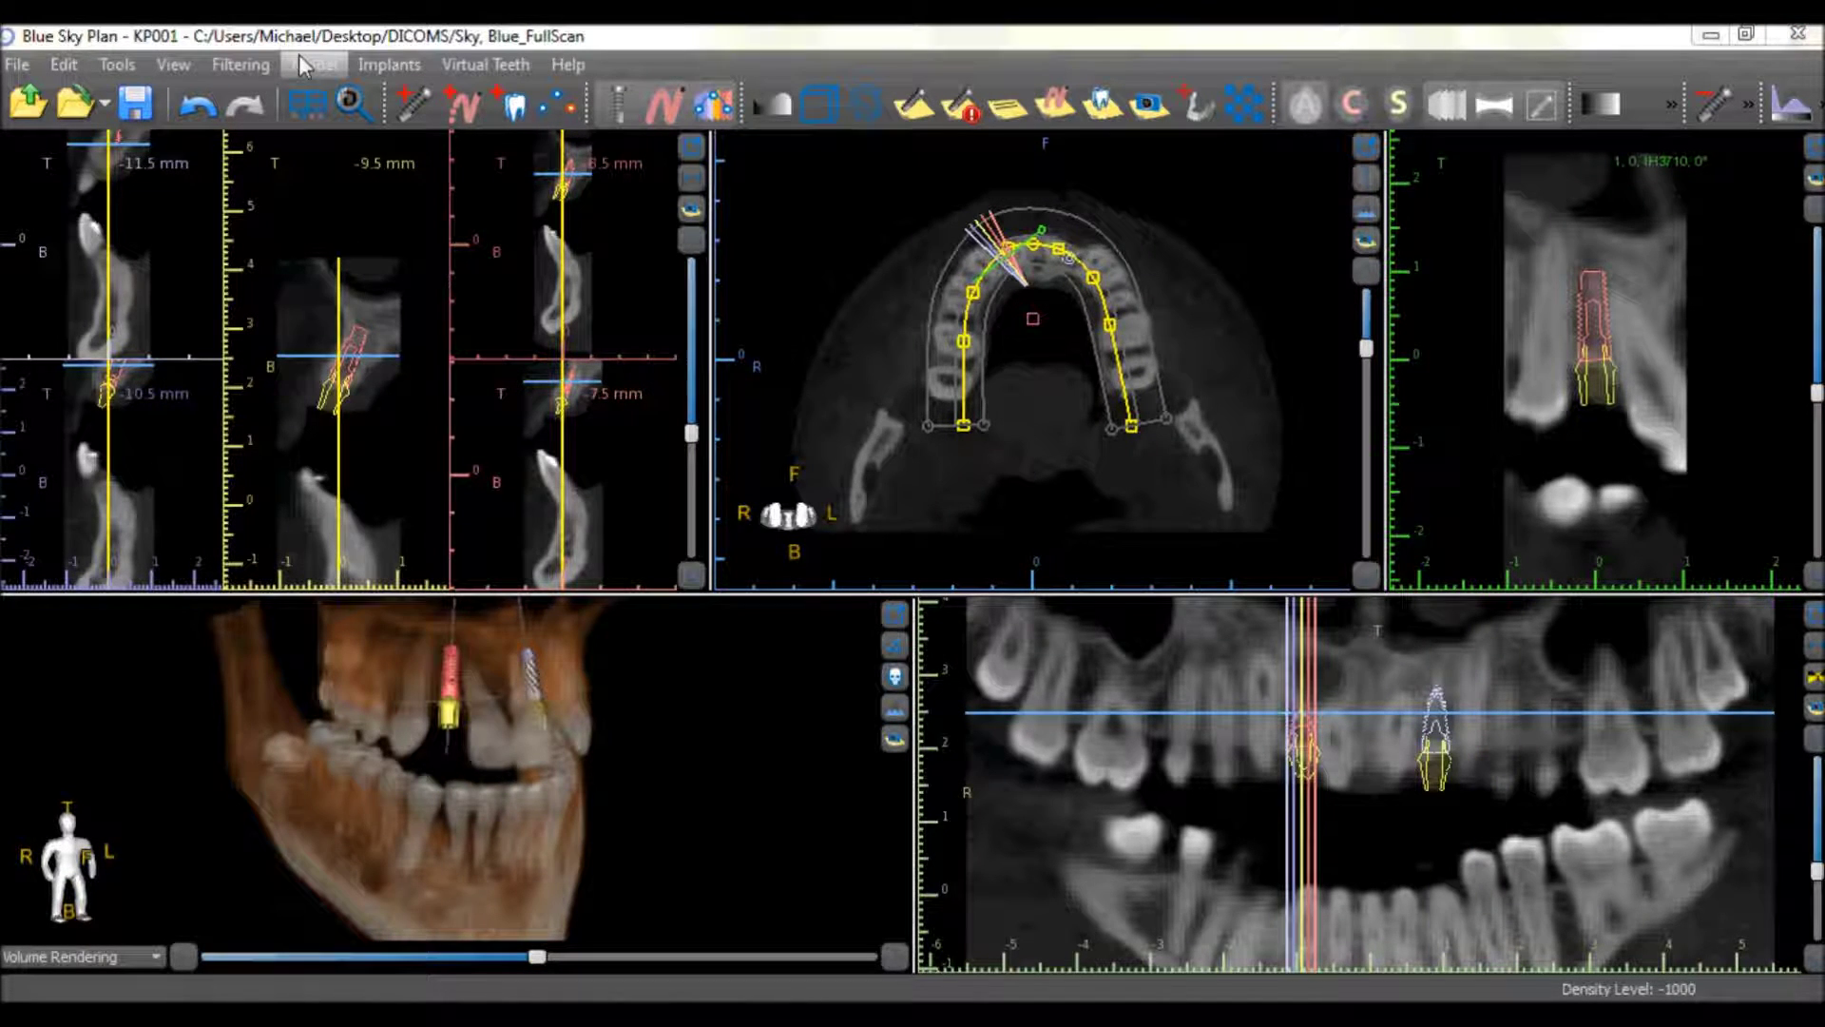
pyautogui.click(349, 373)
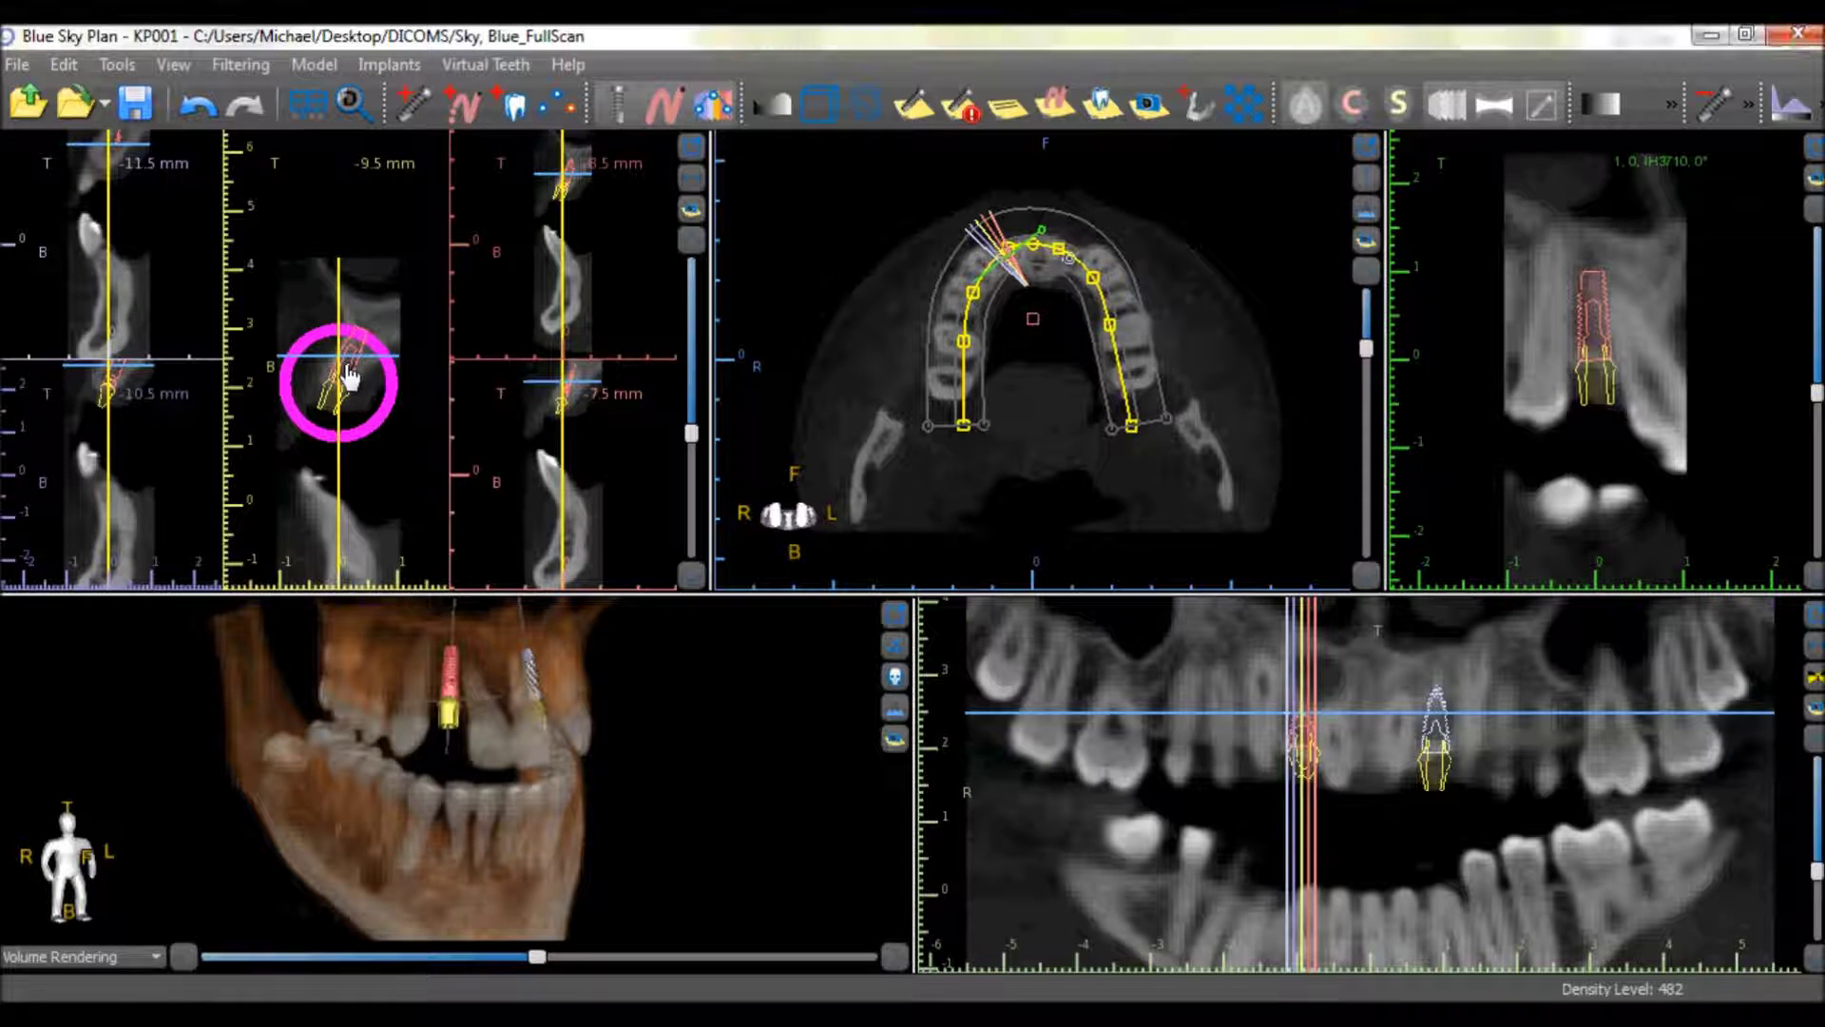
# Step: Replace the cross-section implant with an Internal Hex model and open the Implant List
pyautogui.rightClick(347, 366)
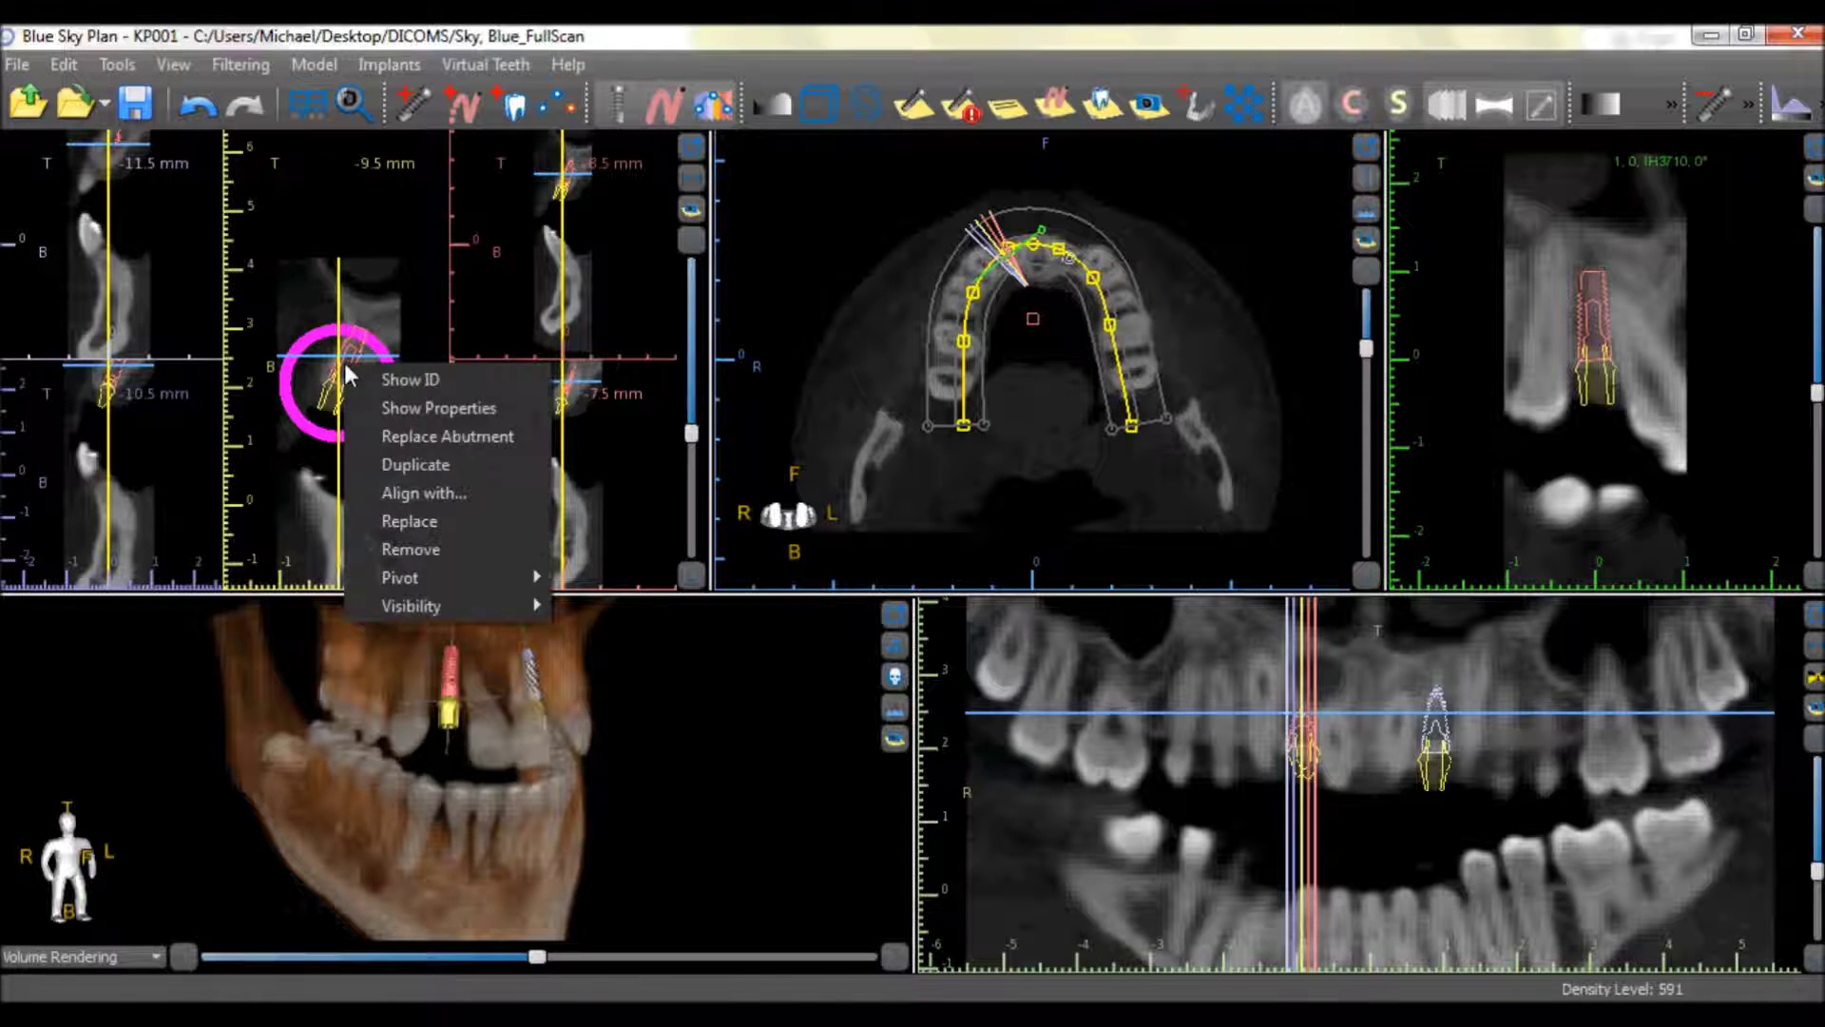
pyautogui.click(408, 521)
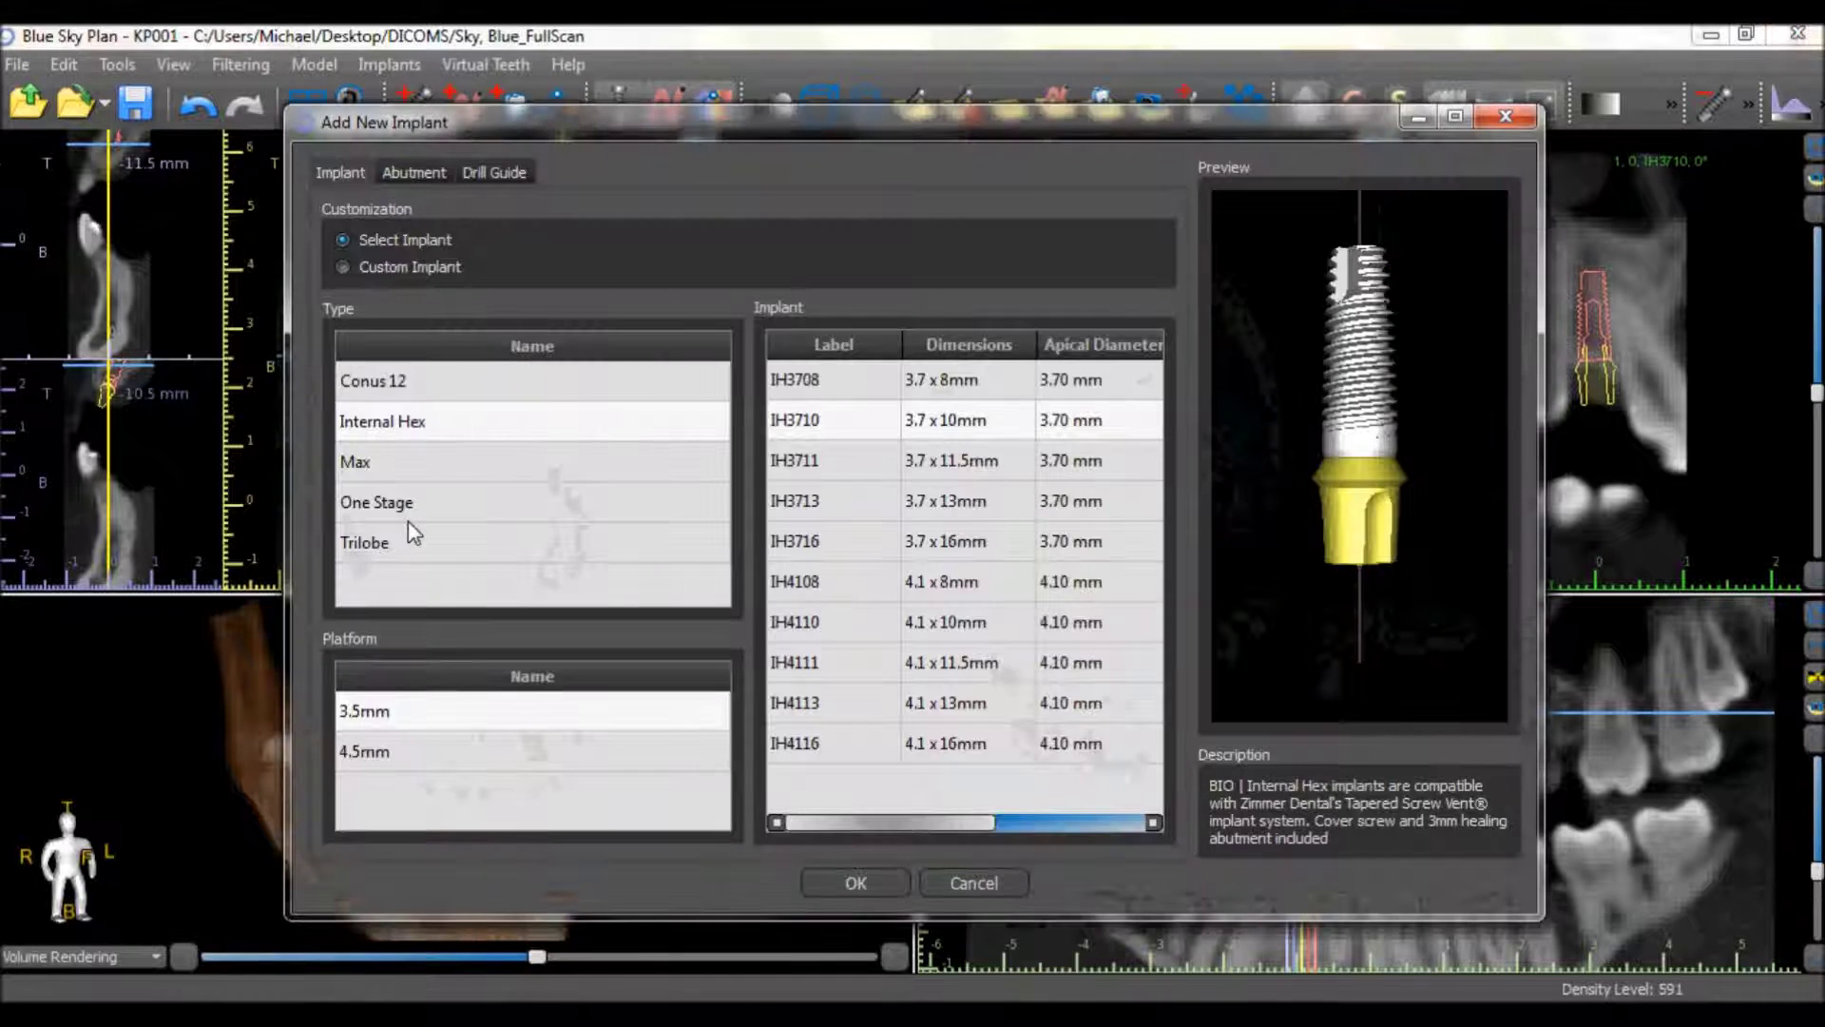
pyautogui.click(397, 430)
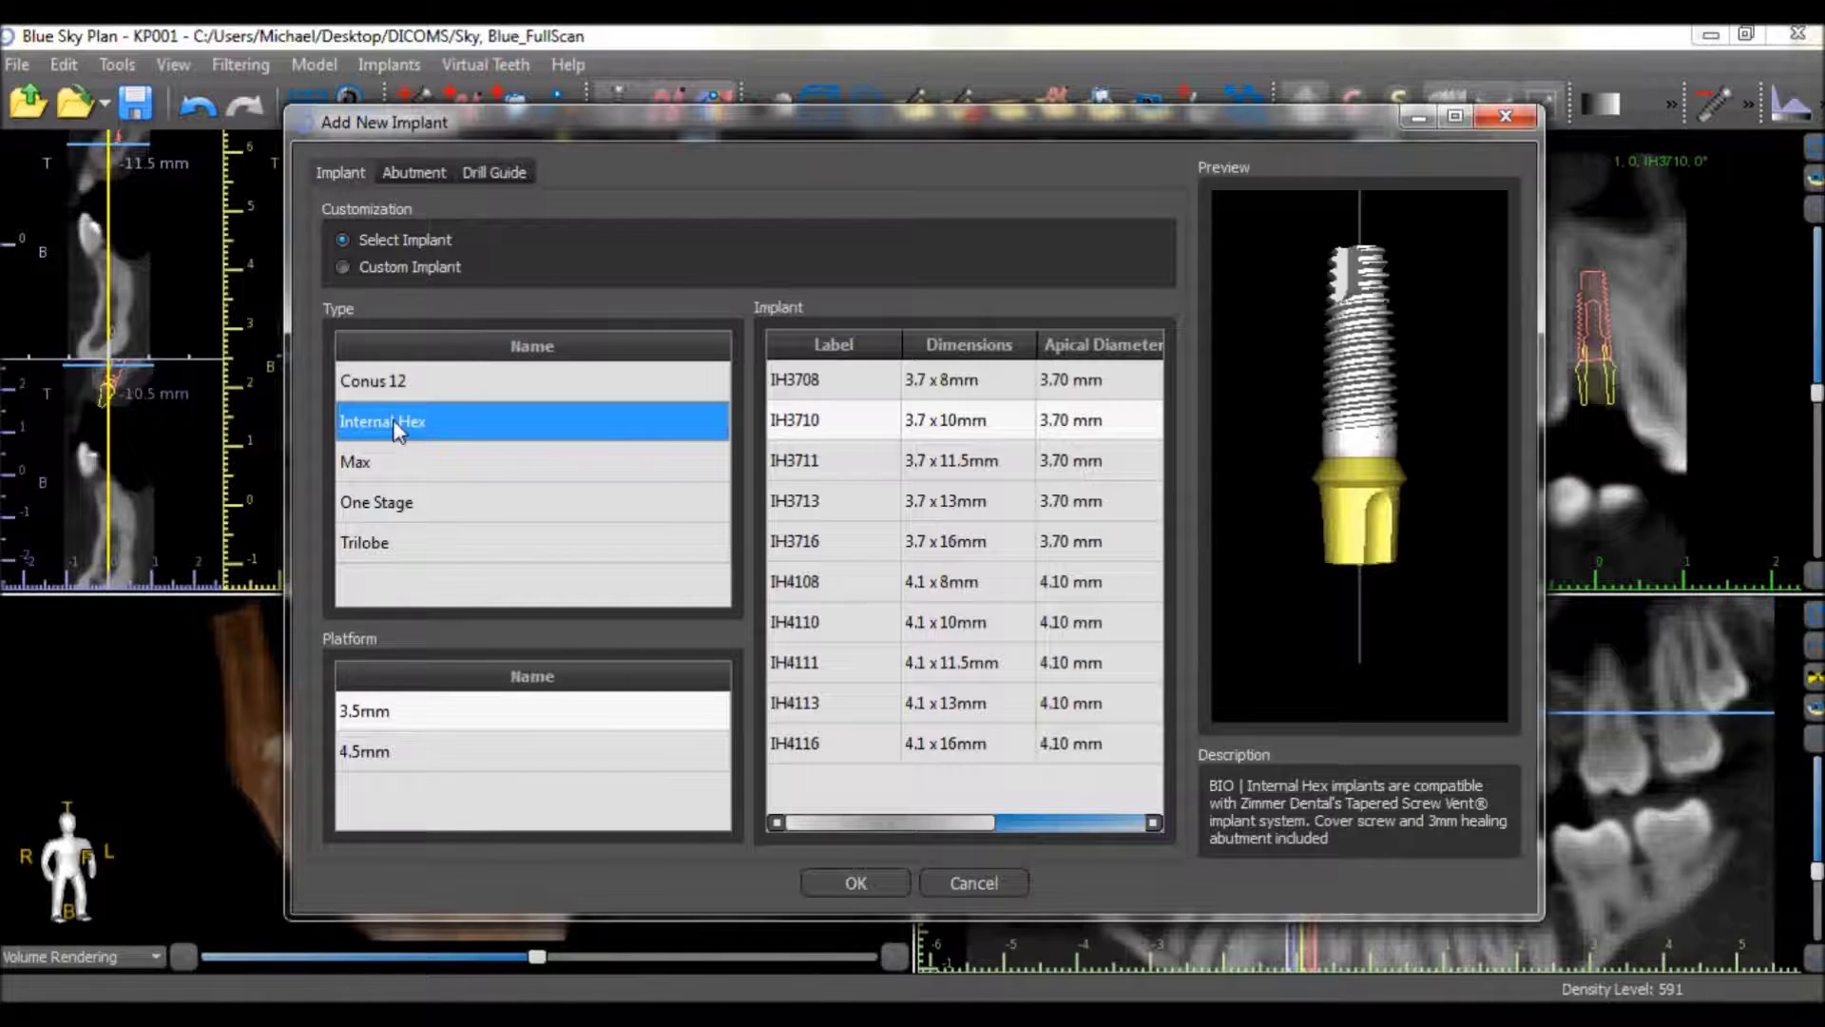
pyautogui.click(893, 882)
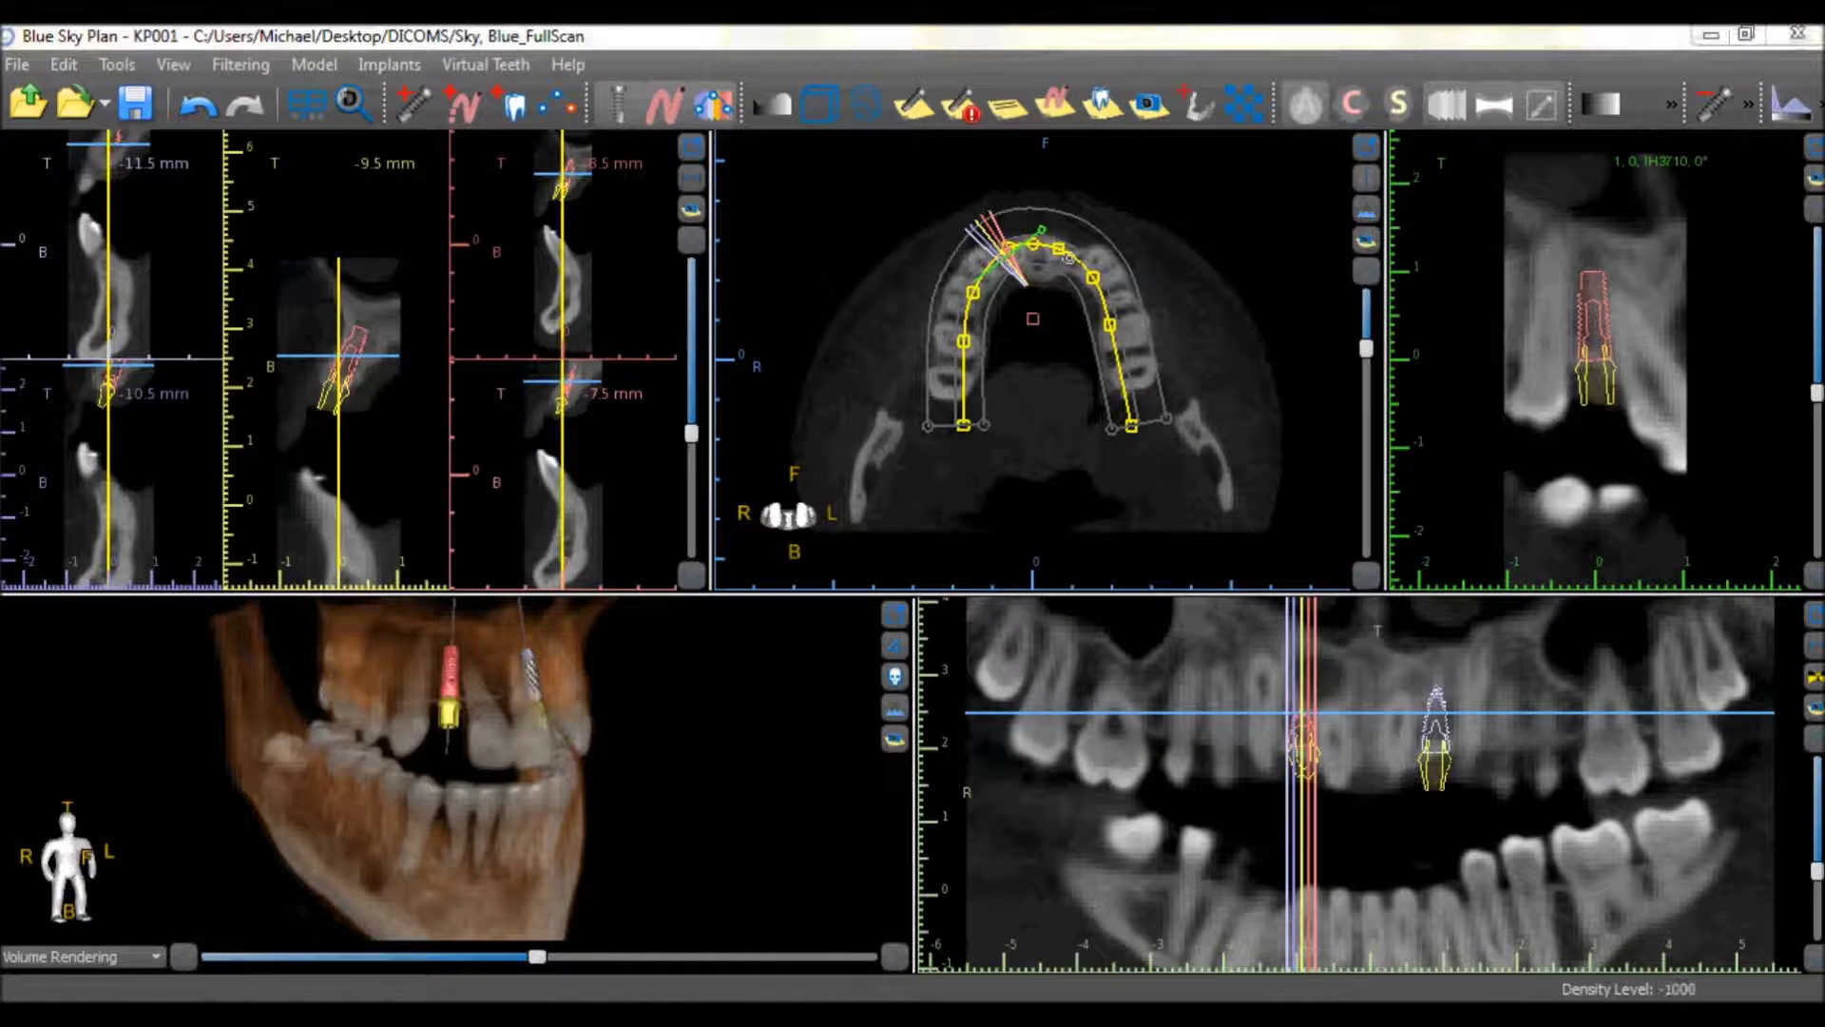
pyautogui.click(348, 373)
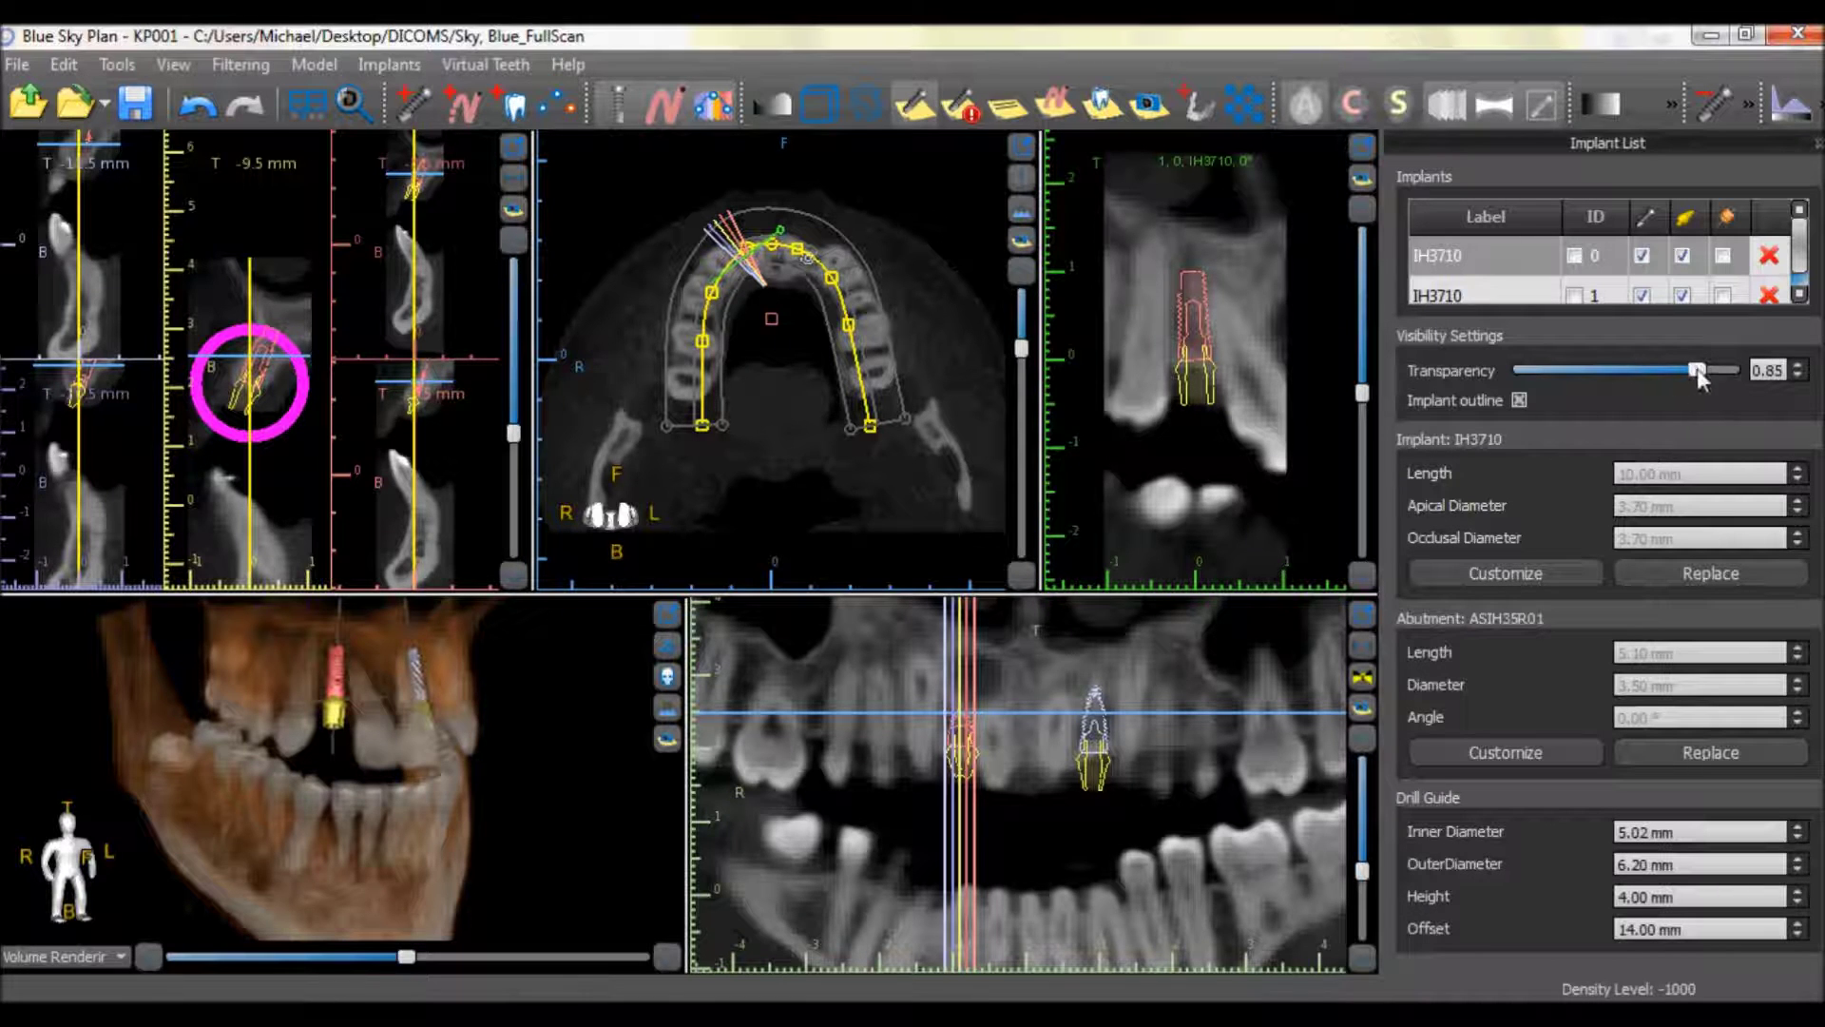
# Step: Set implant transparency to 0.79, keep outlines shown, and select the first IH3710 row
pyautogui.moveTo(1697, 368)
pyautogui.mouseDown()
pyautogui.moveTo(1541, 398)
pyautogui.moveTo(1597, 363)
pyautogui.moveTo(1687, 359)
pyautogui.mouseUp()
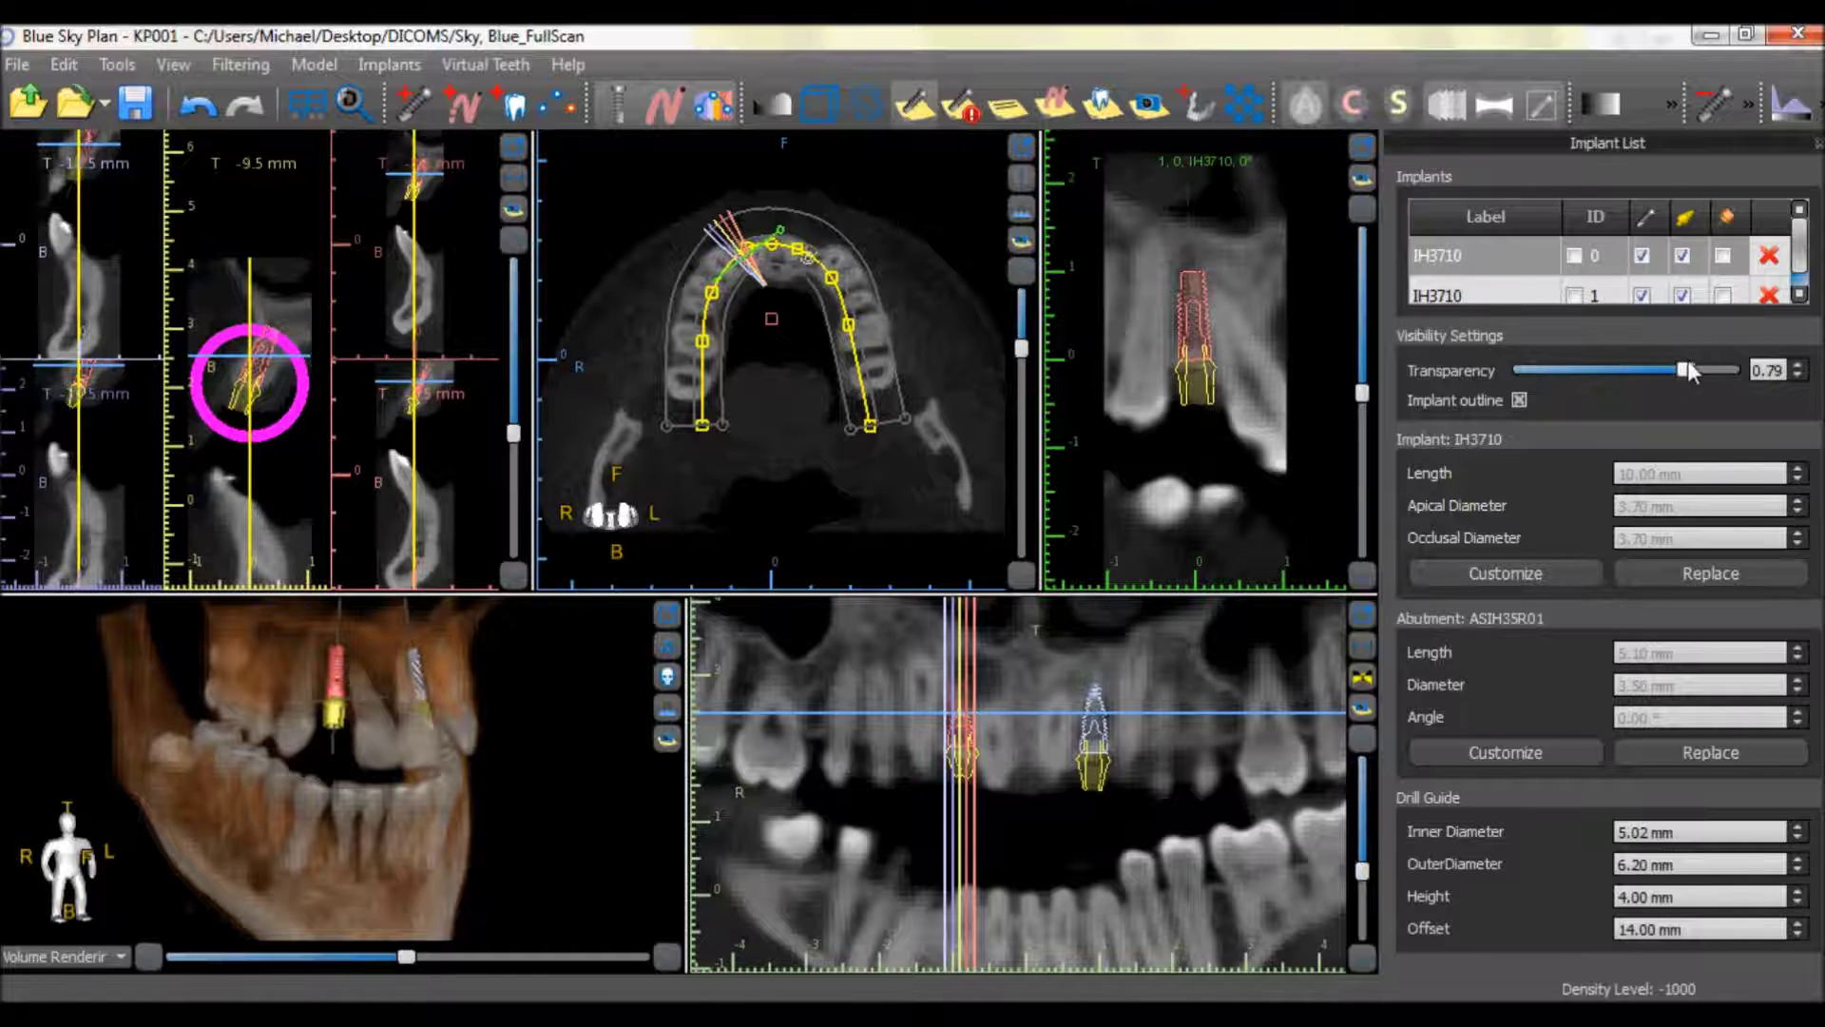
pyautogui.click(1519, 400)
pyautogui.click(1519, 400)
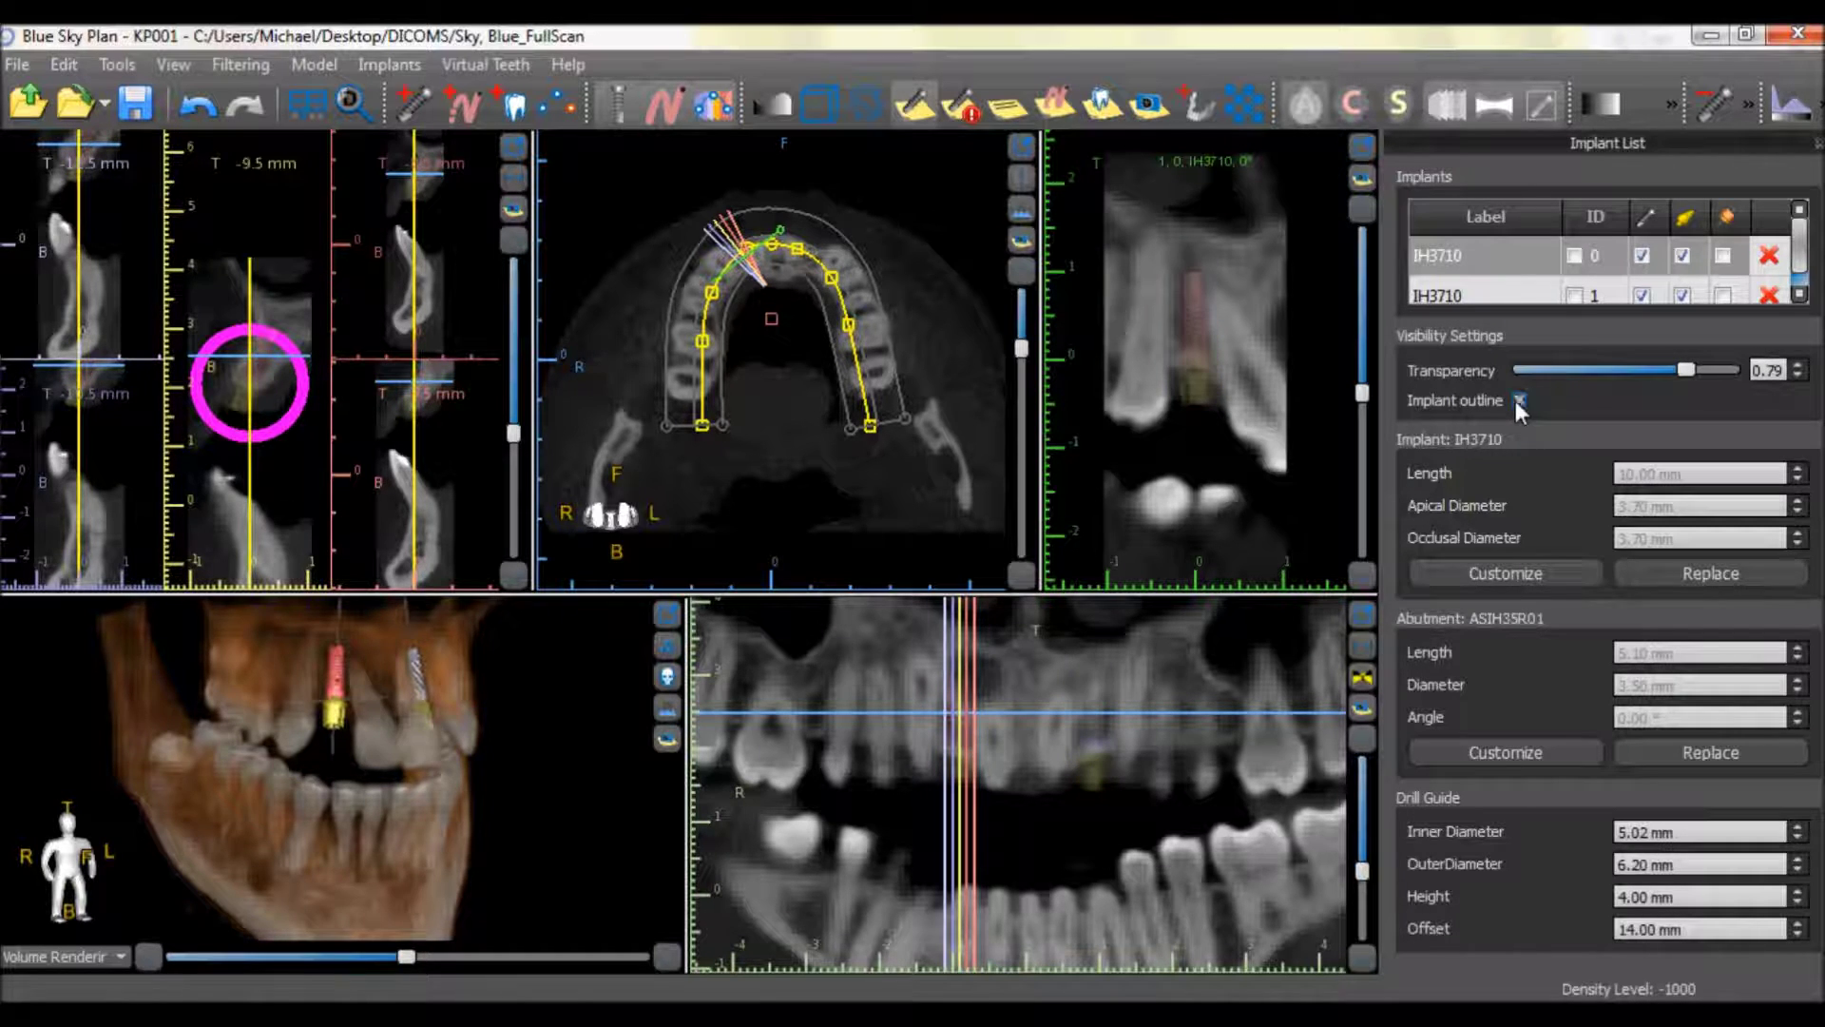
pyautogui.click(1520, 400)
pyautogui.click(1520, 401)
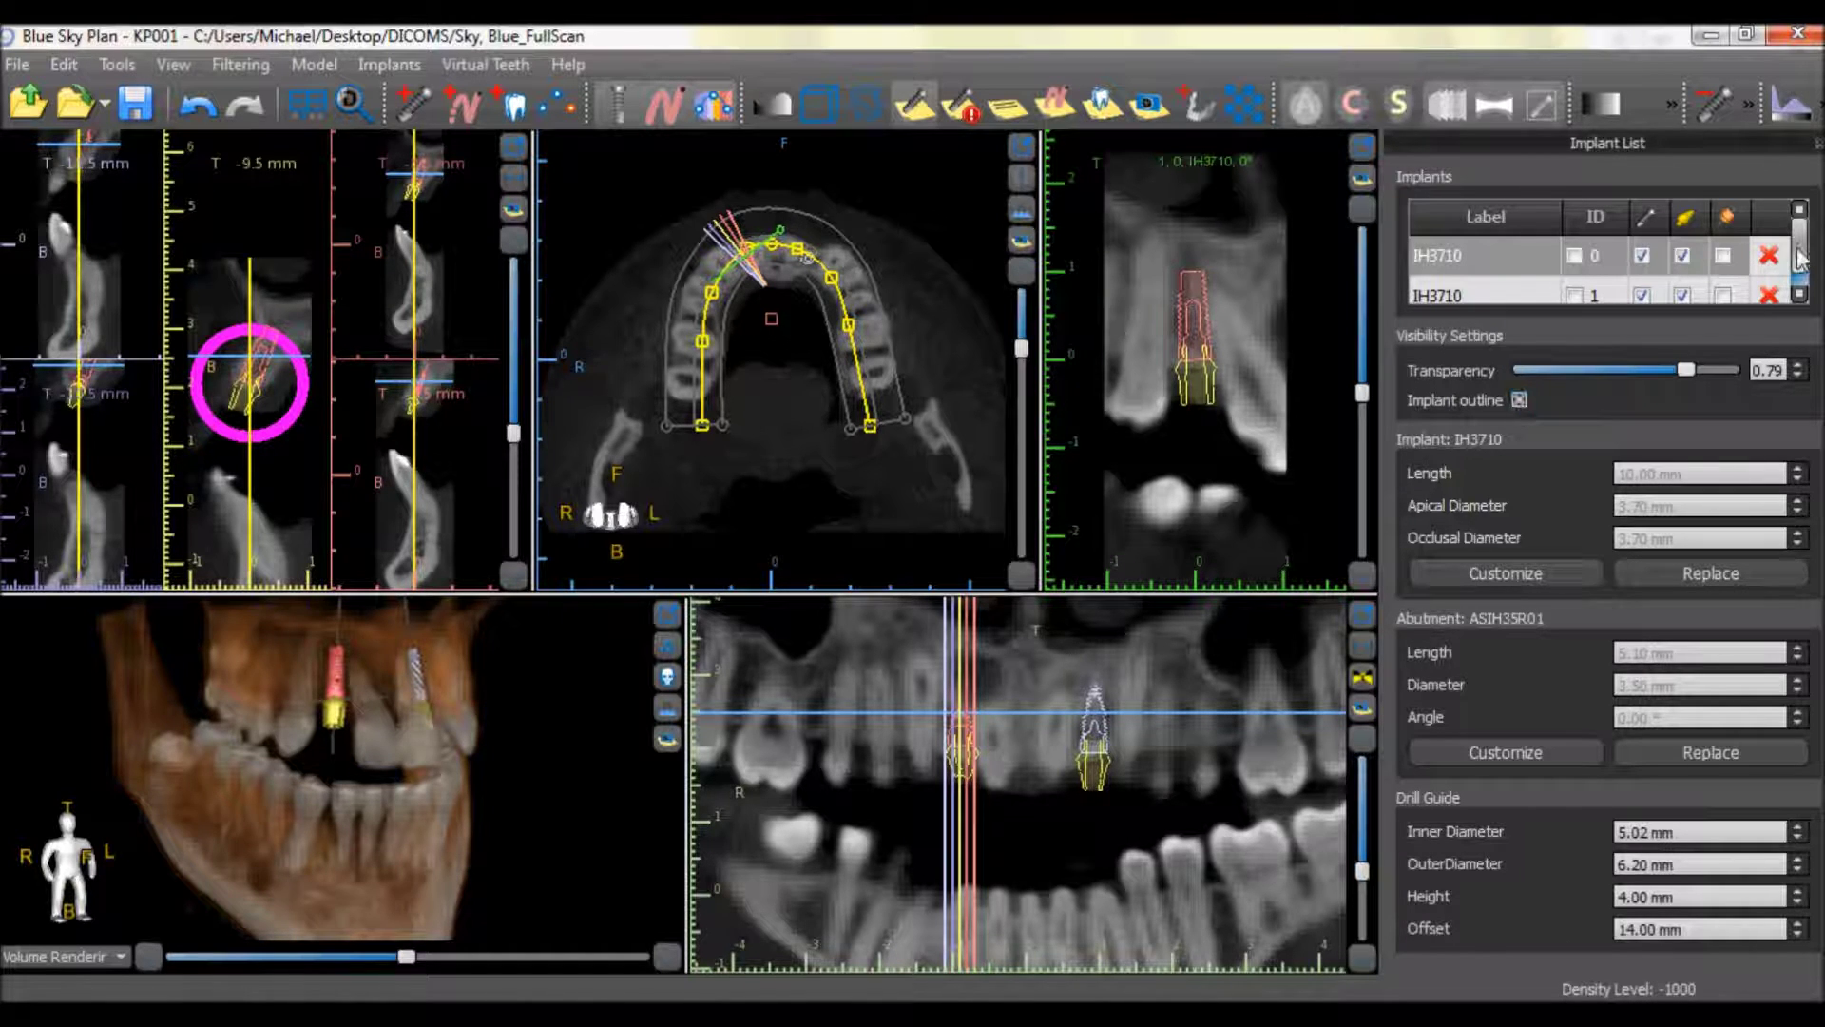
pyautogui.click(1774, 254)
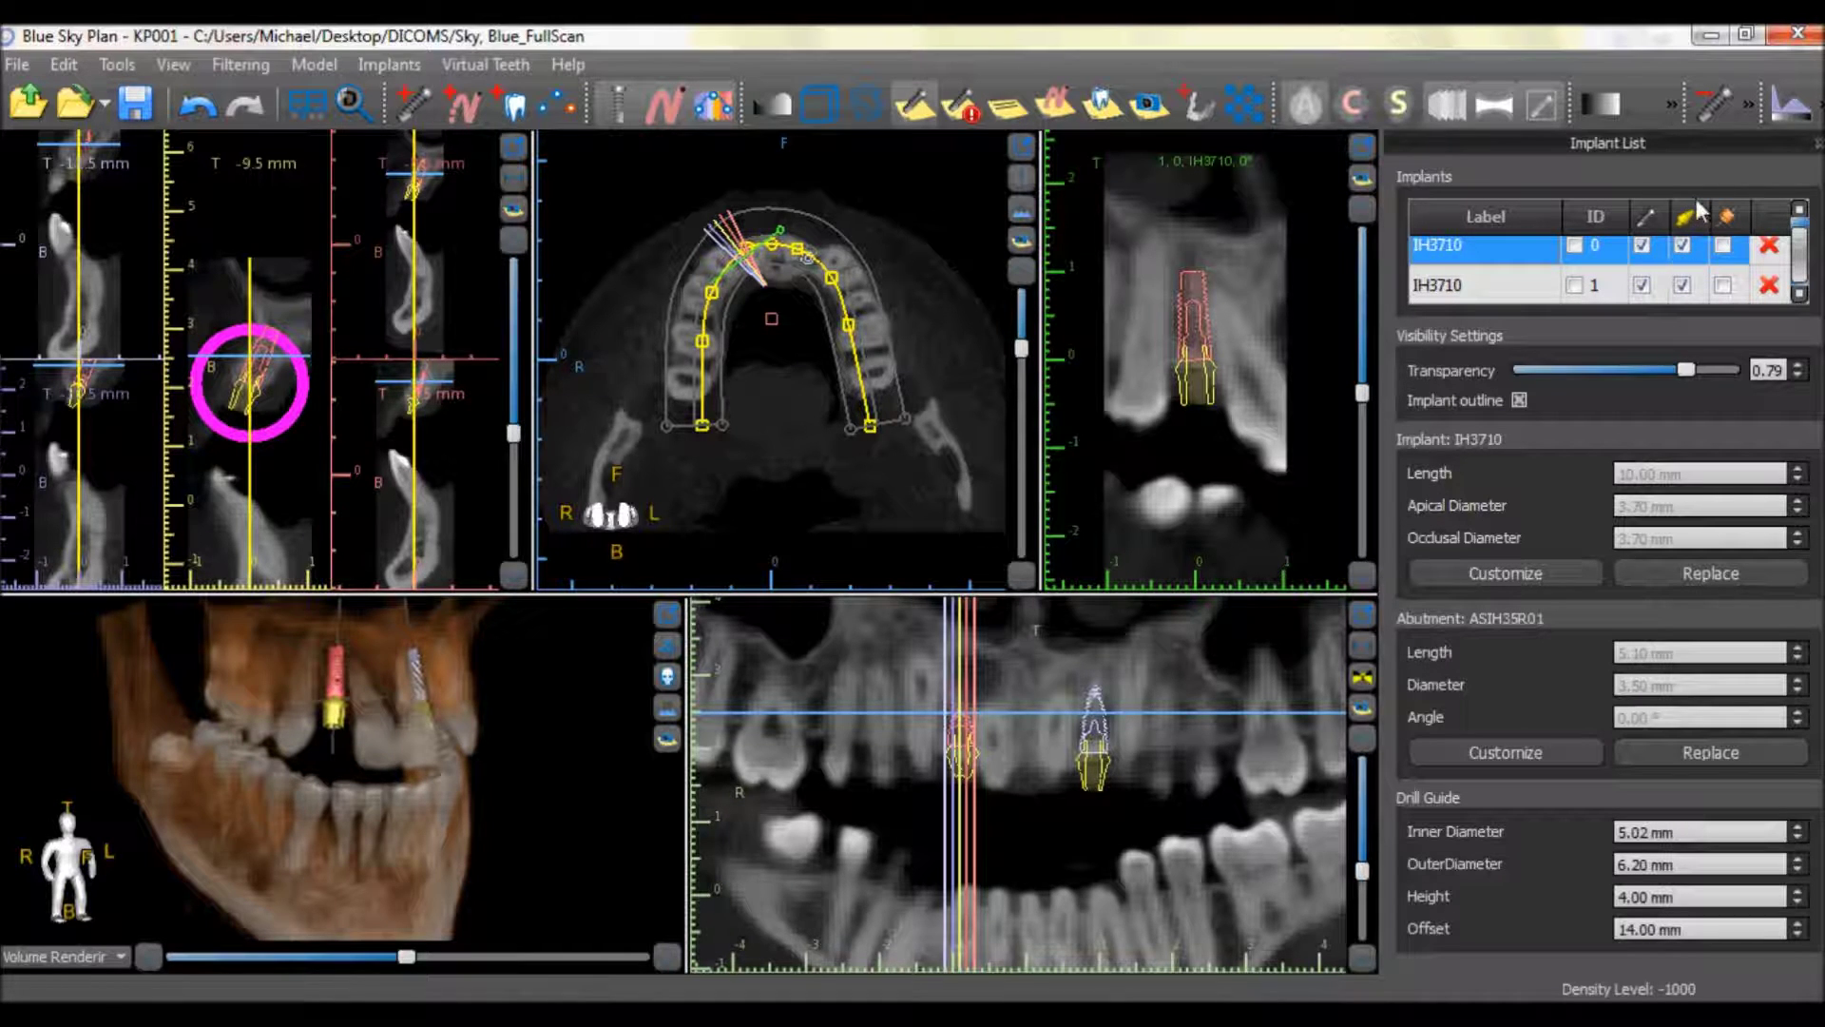
# Step: Change implant 0's ID to 10, showing ID labels during the edit and hiding them afterwards
pyautogui.click(1574, 245)
pyautogui.click(1574, 285)
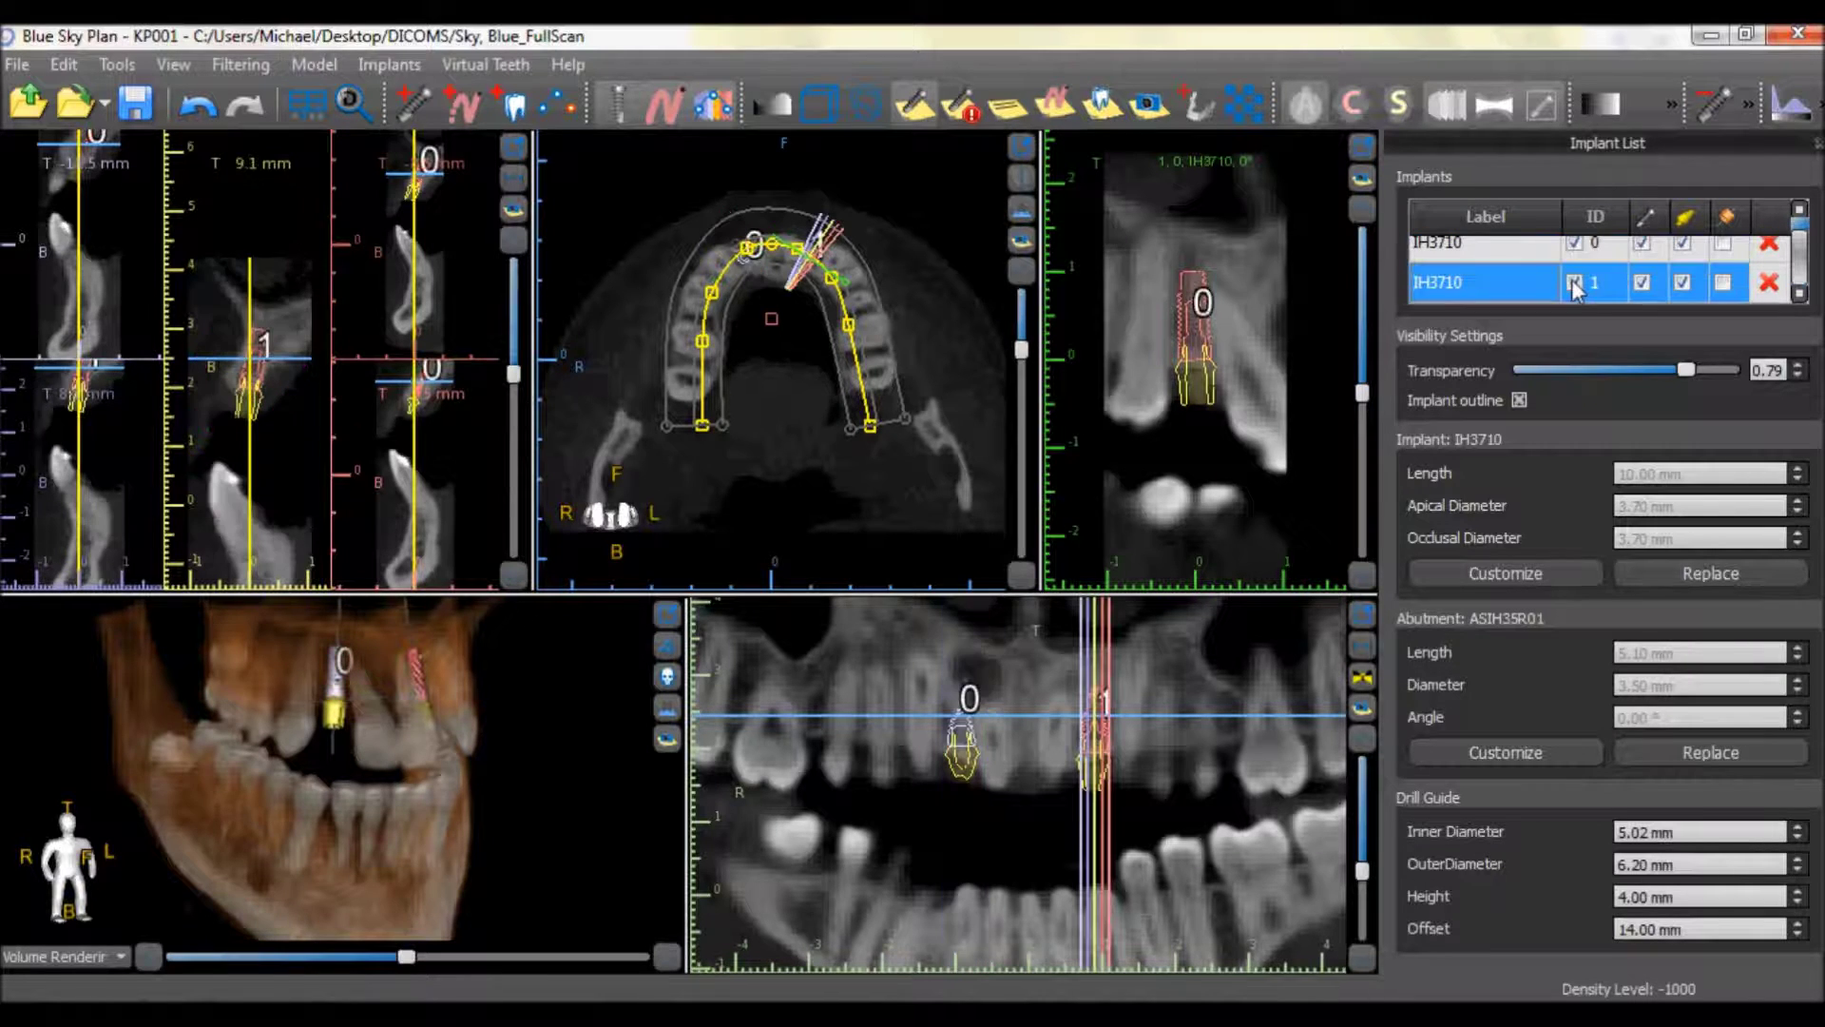
pyautogui.click(249, 384)
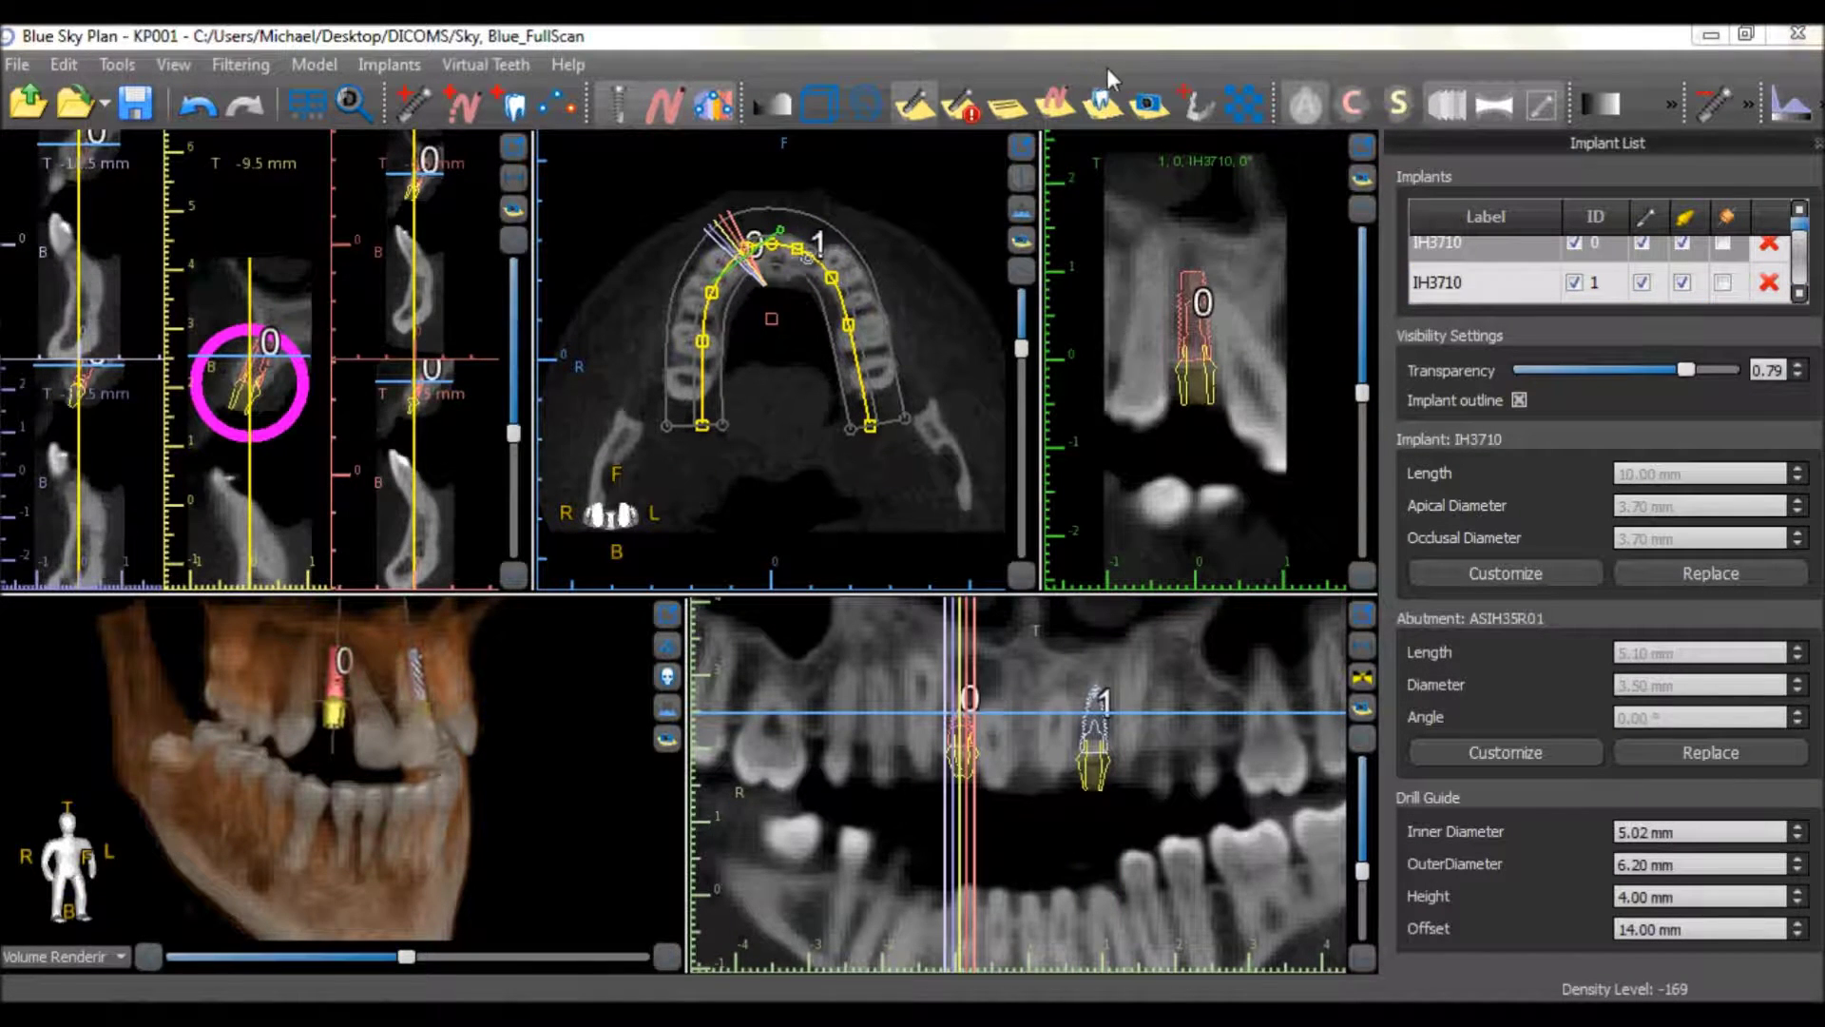
pyautogui.click(1605, 249)
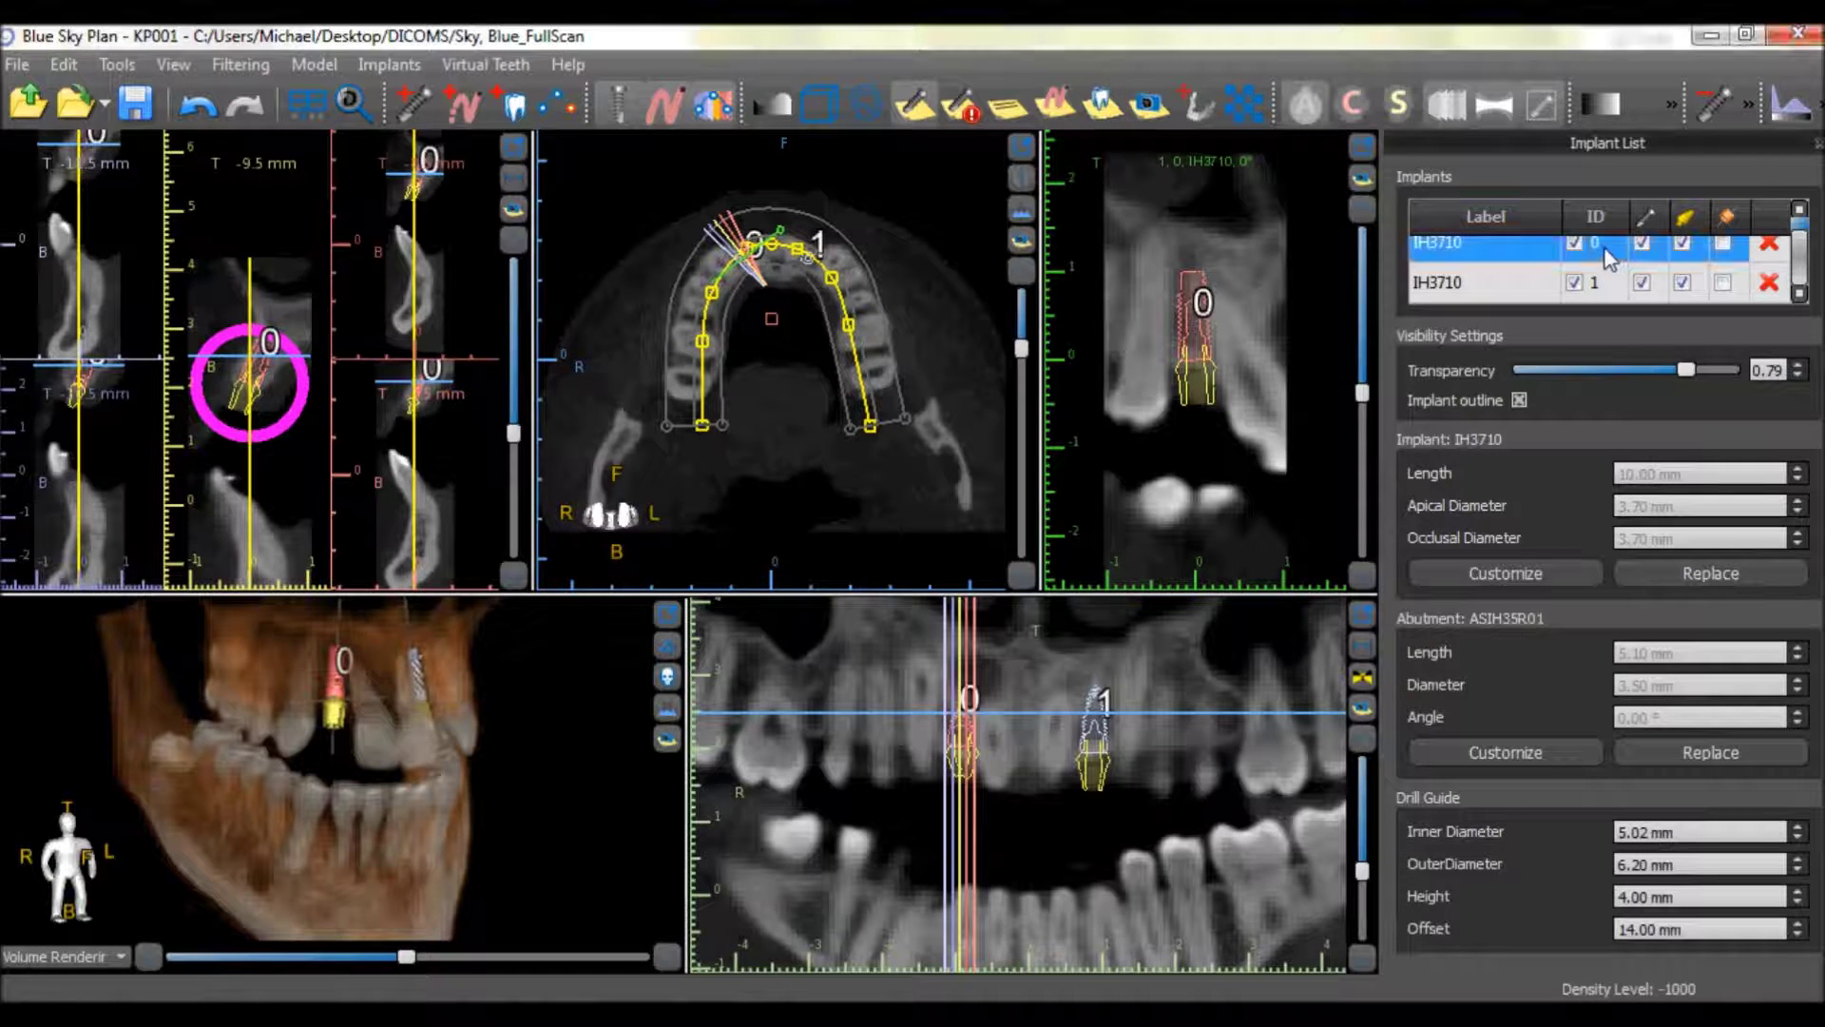
pyautogui.click(1604, 255)
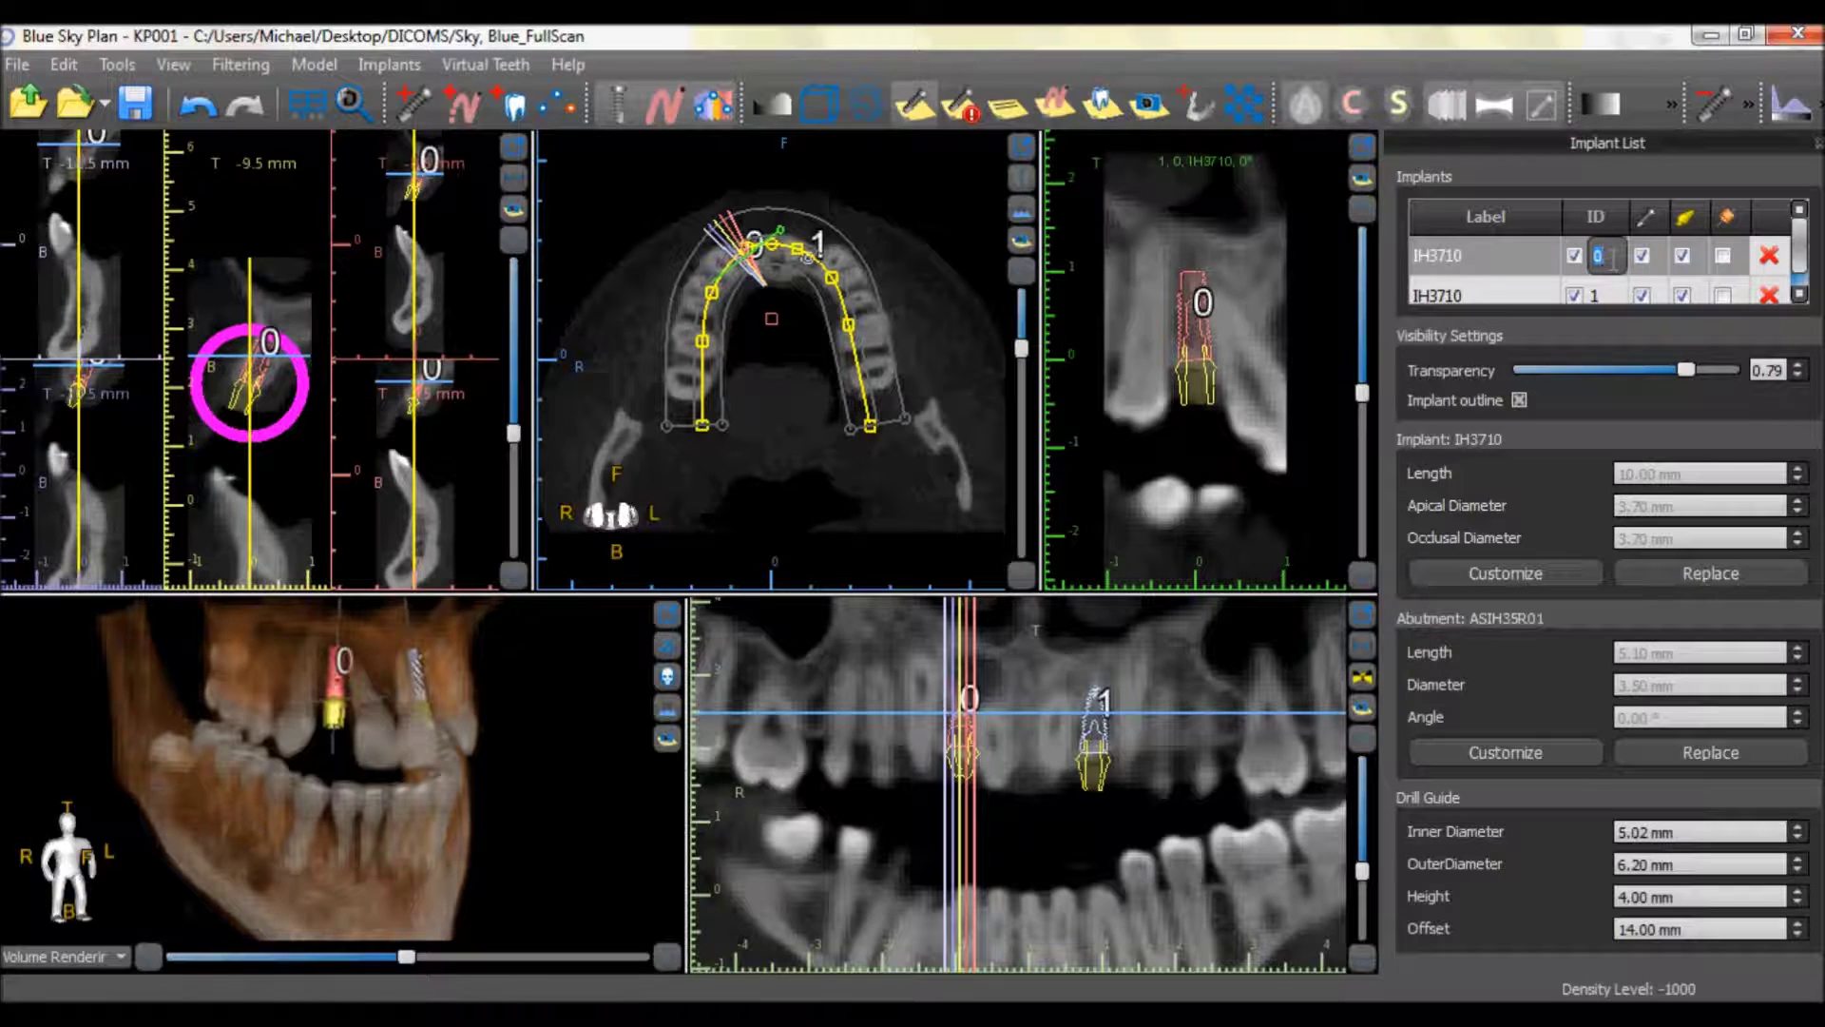
pyautogui.write('10')
pyautogui.press('Return')
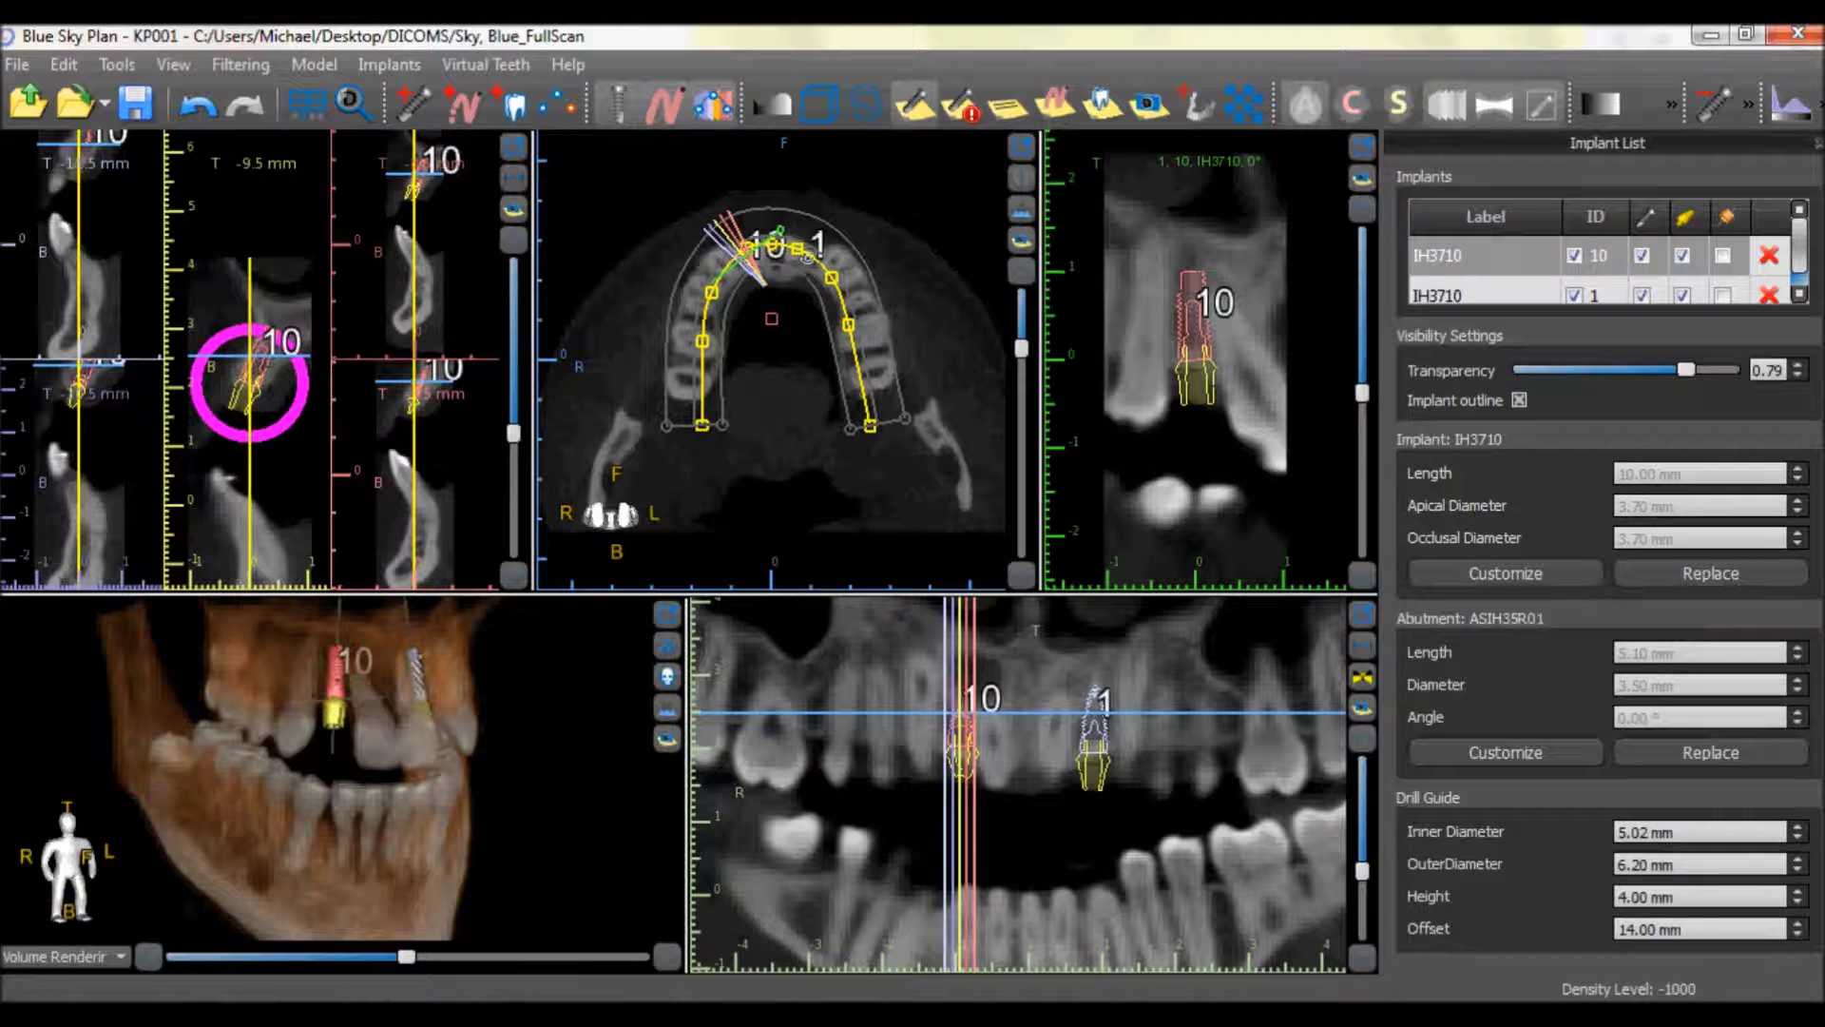
pyautogui.click(1575, 261)
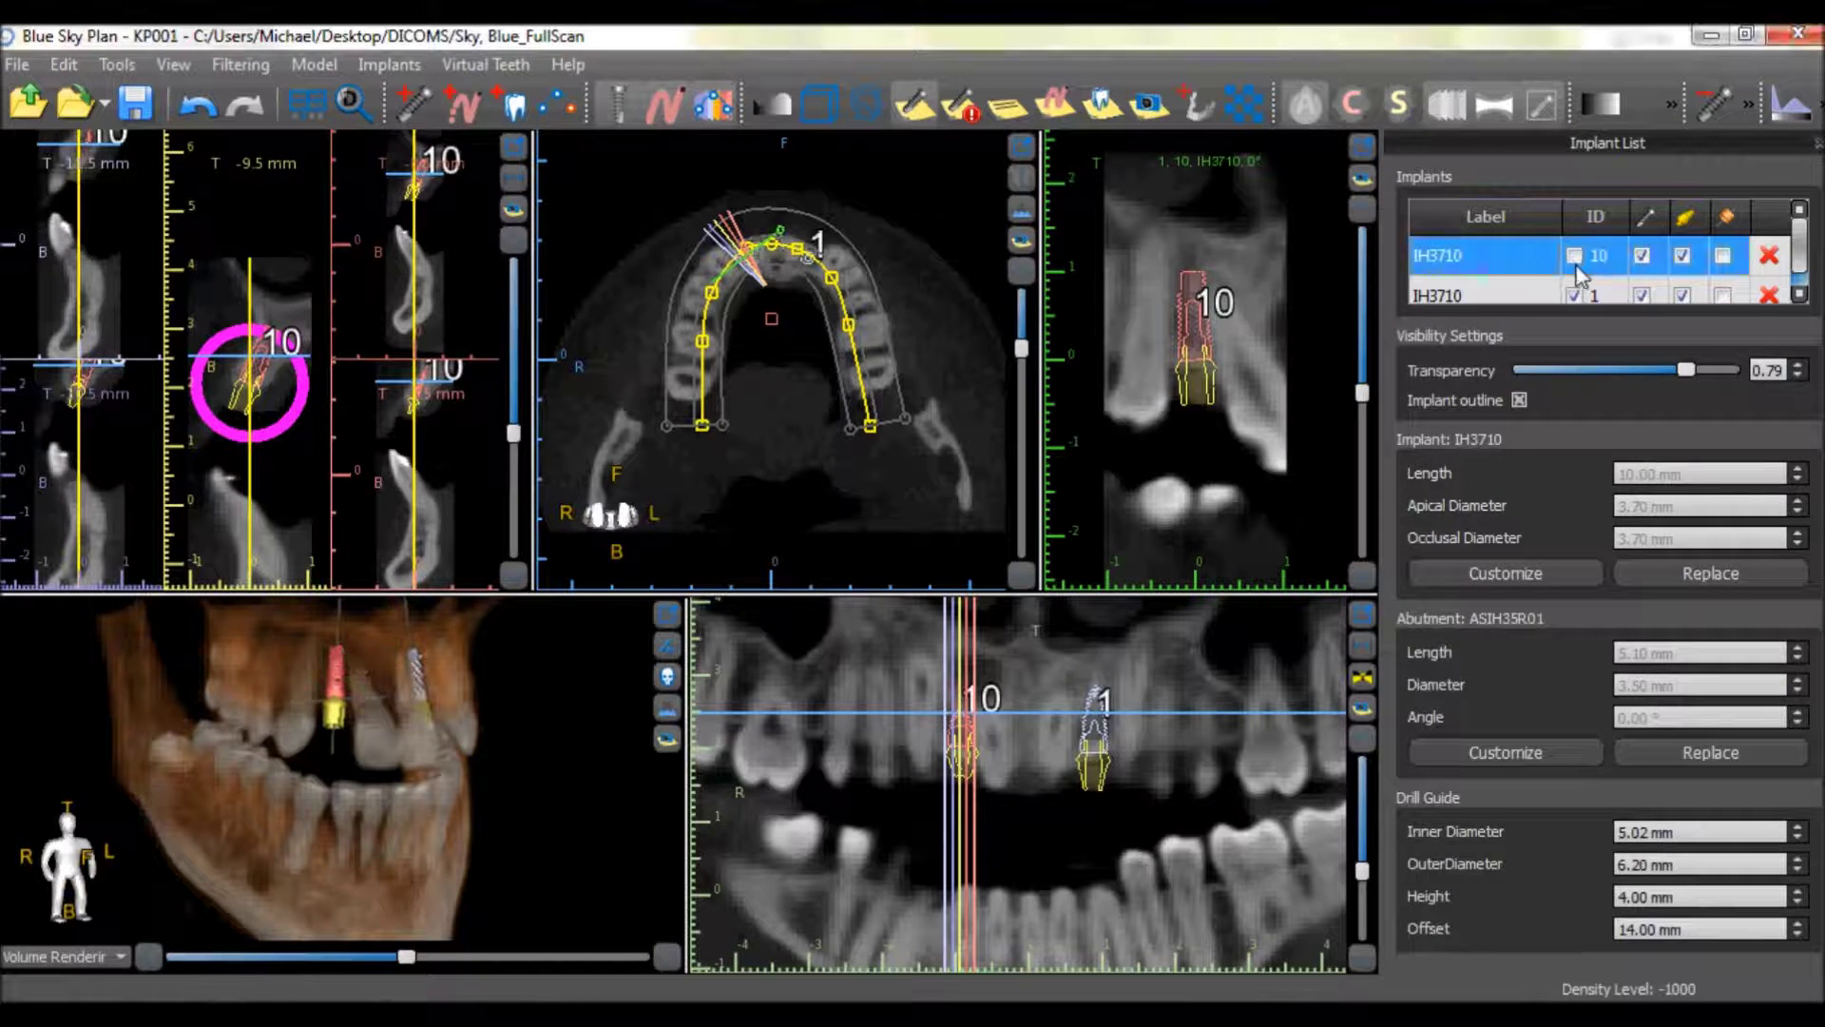
pyautogui.click(1574, 296)
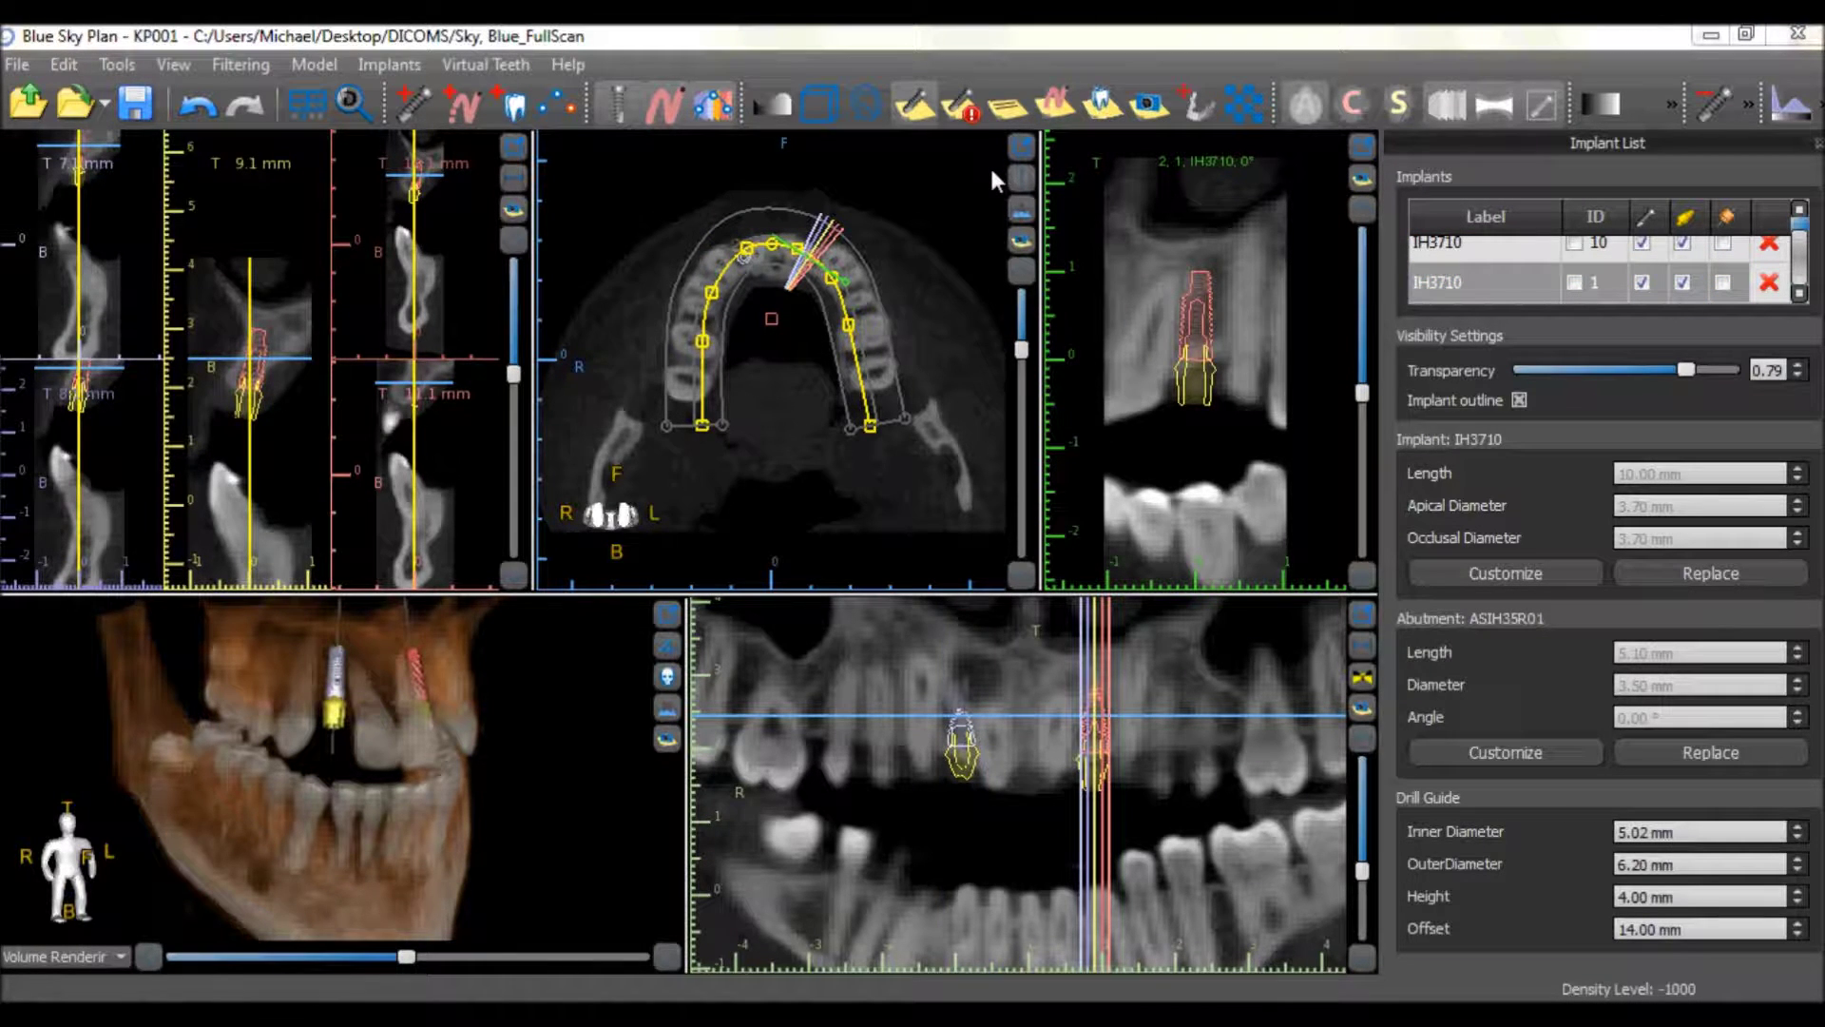
# Step: Make the second implant customizable, accepting the loss of its STL model
pyautogui.click(1567, 573)
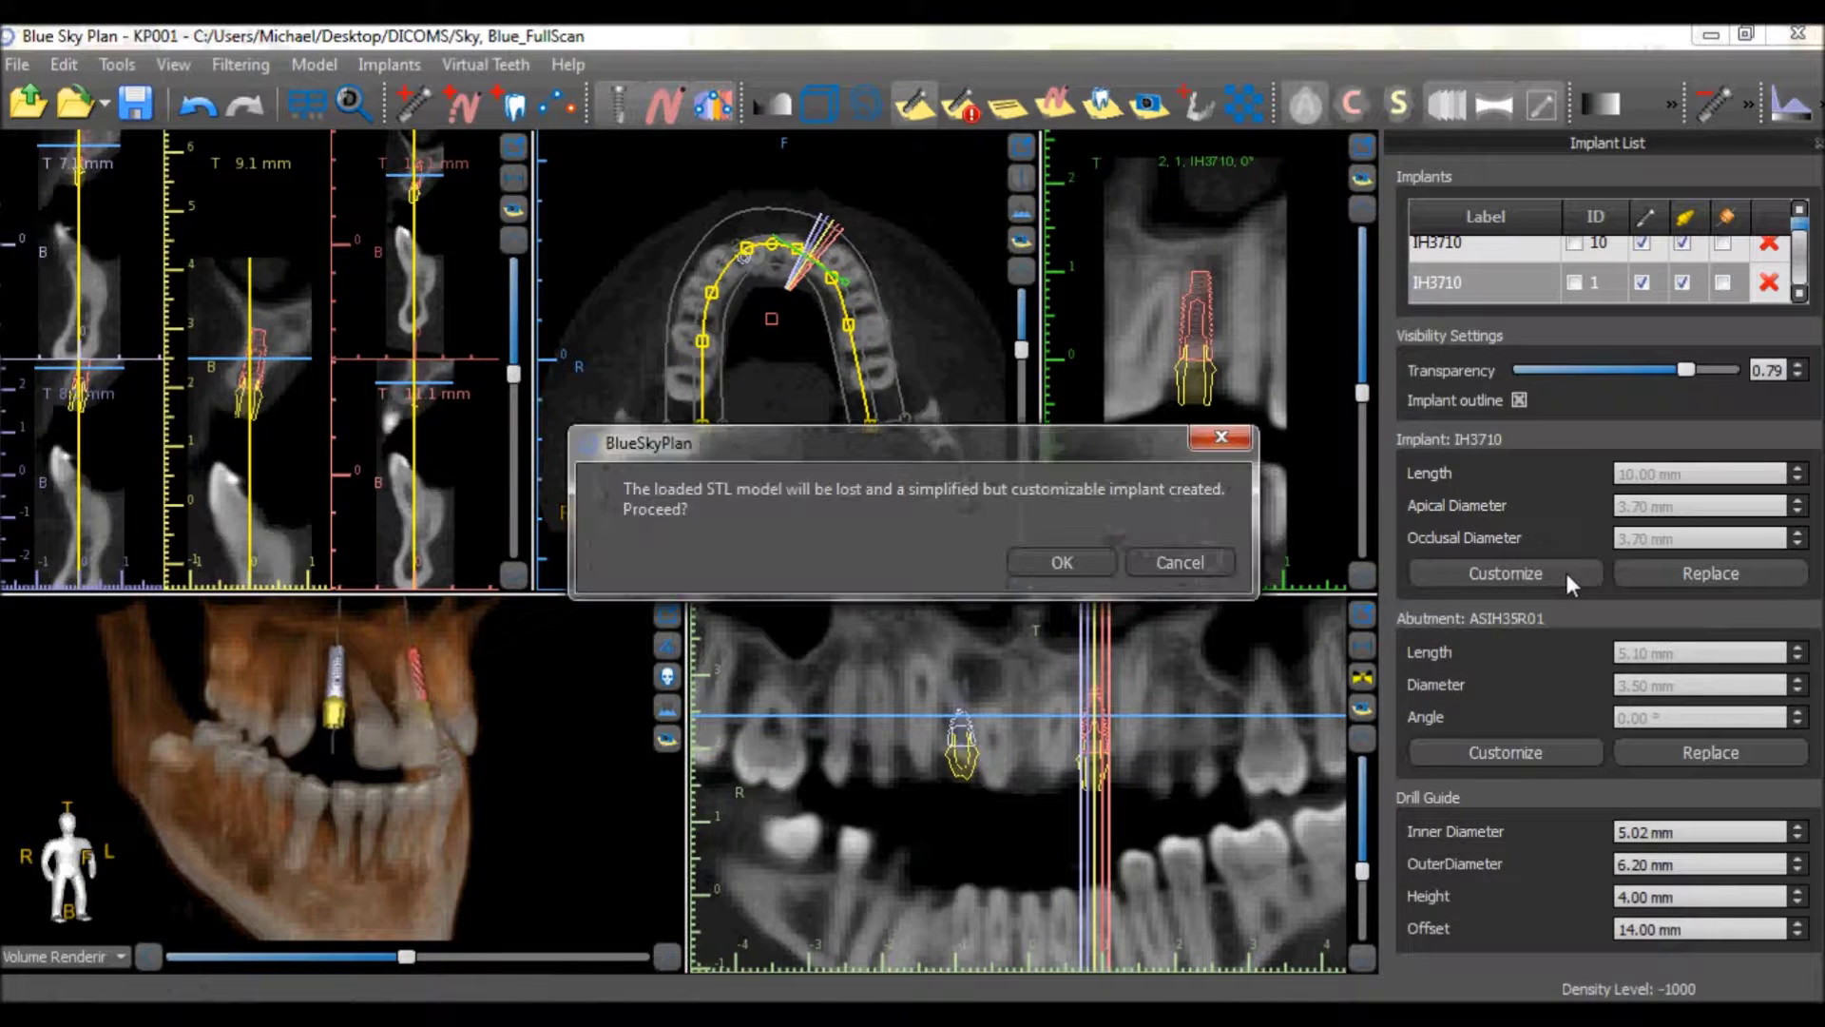
pyautogui.click(1044, 565)
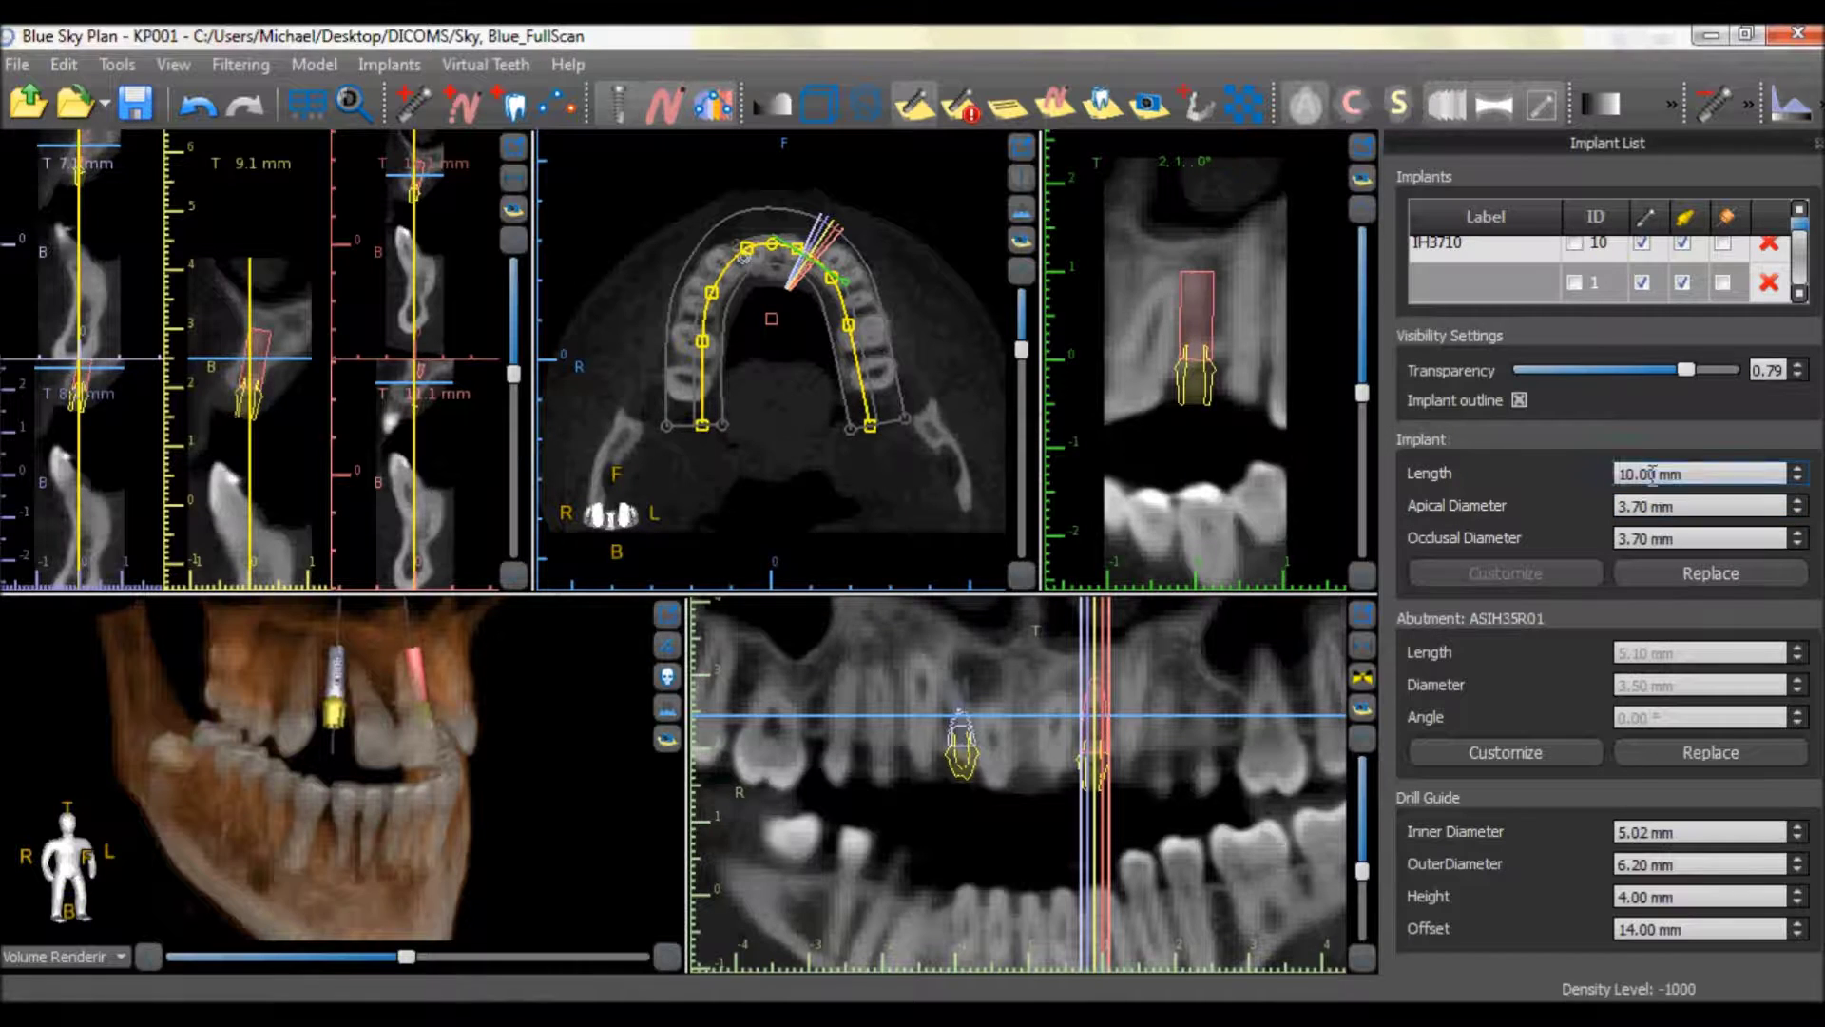
pyautogui.click(1648, 538)
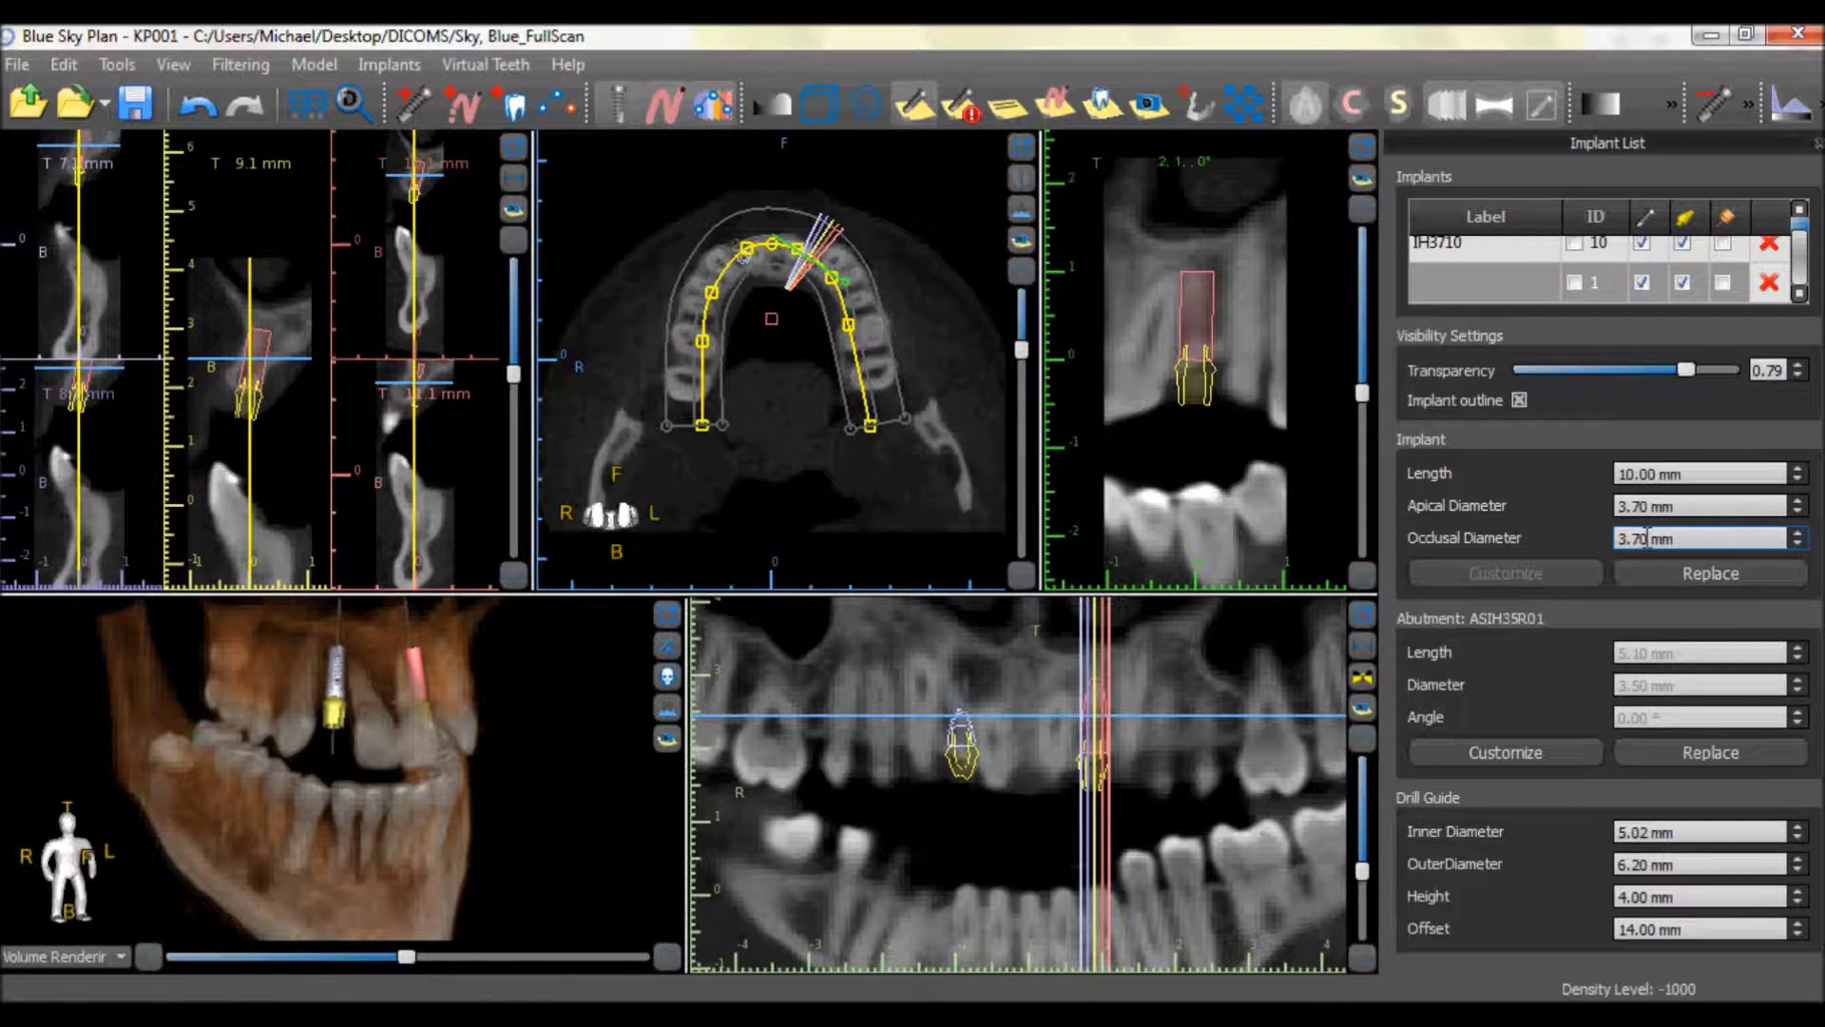
# Step: Replace it with the library Internal Hex IH3710 implant
pyautogui.click(1651, 580)
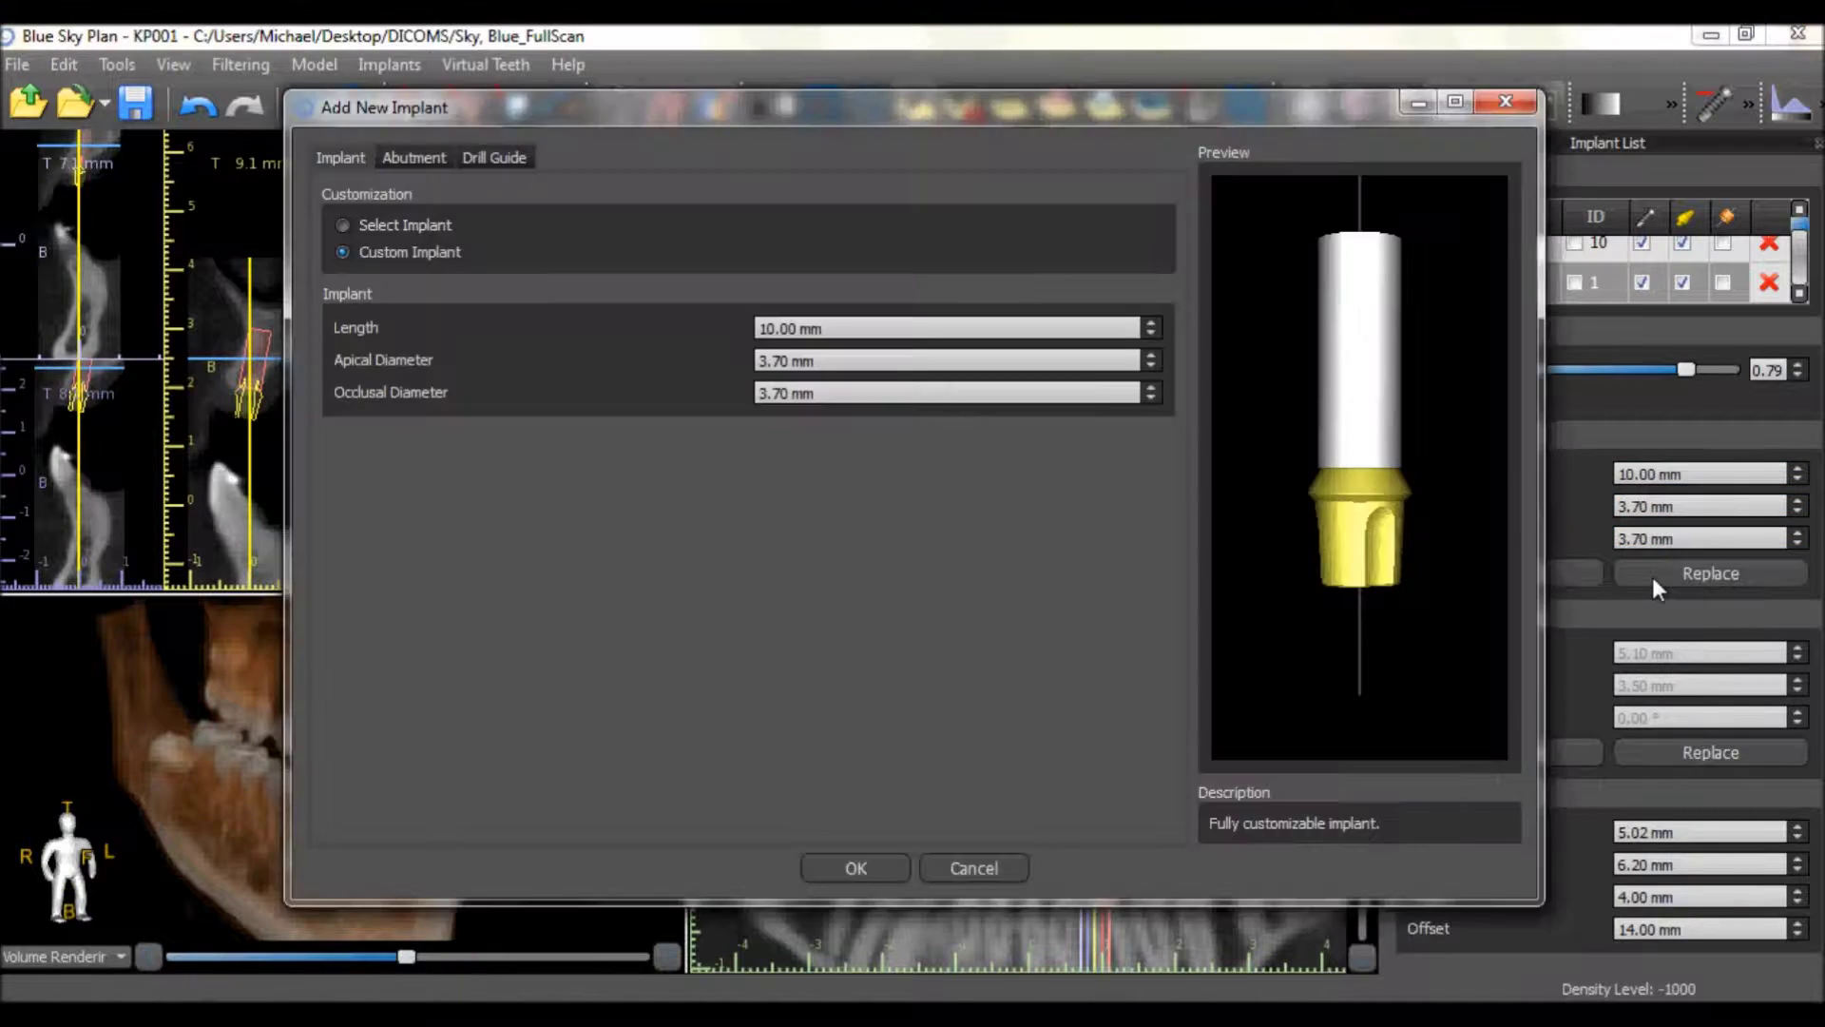
pyautogui.click(395, 224)
pyautogui.click(401, 417)
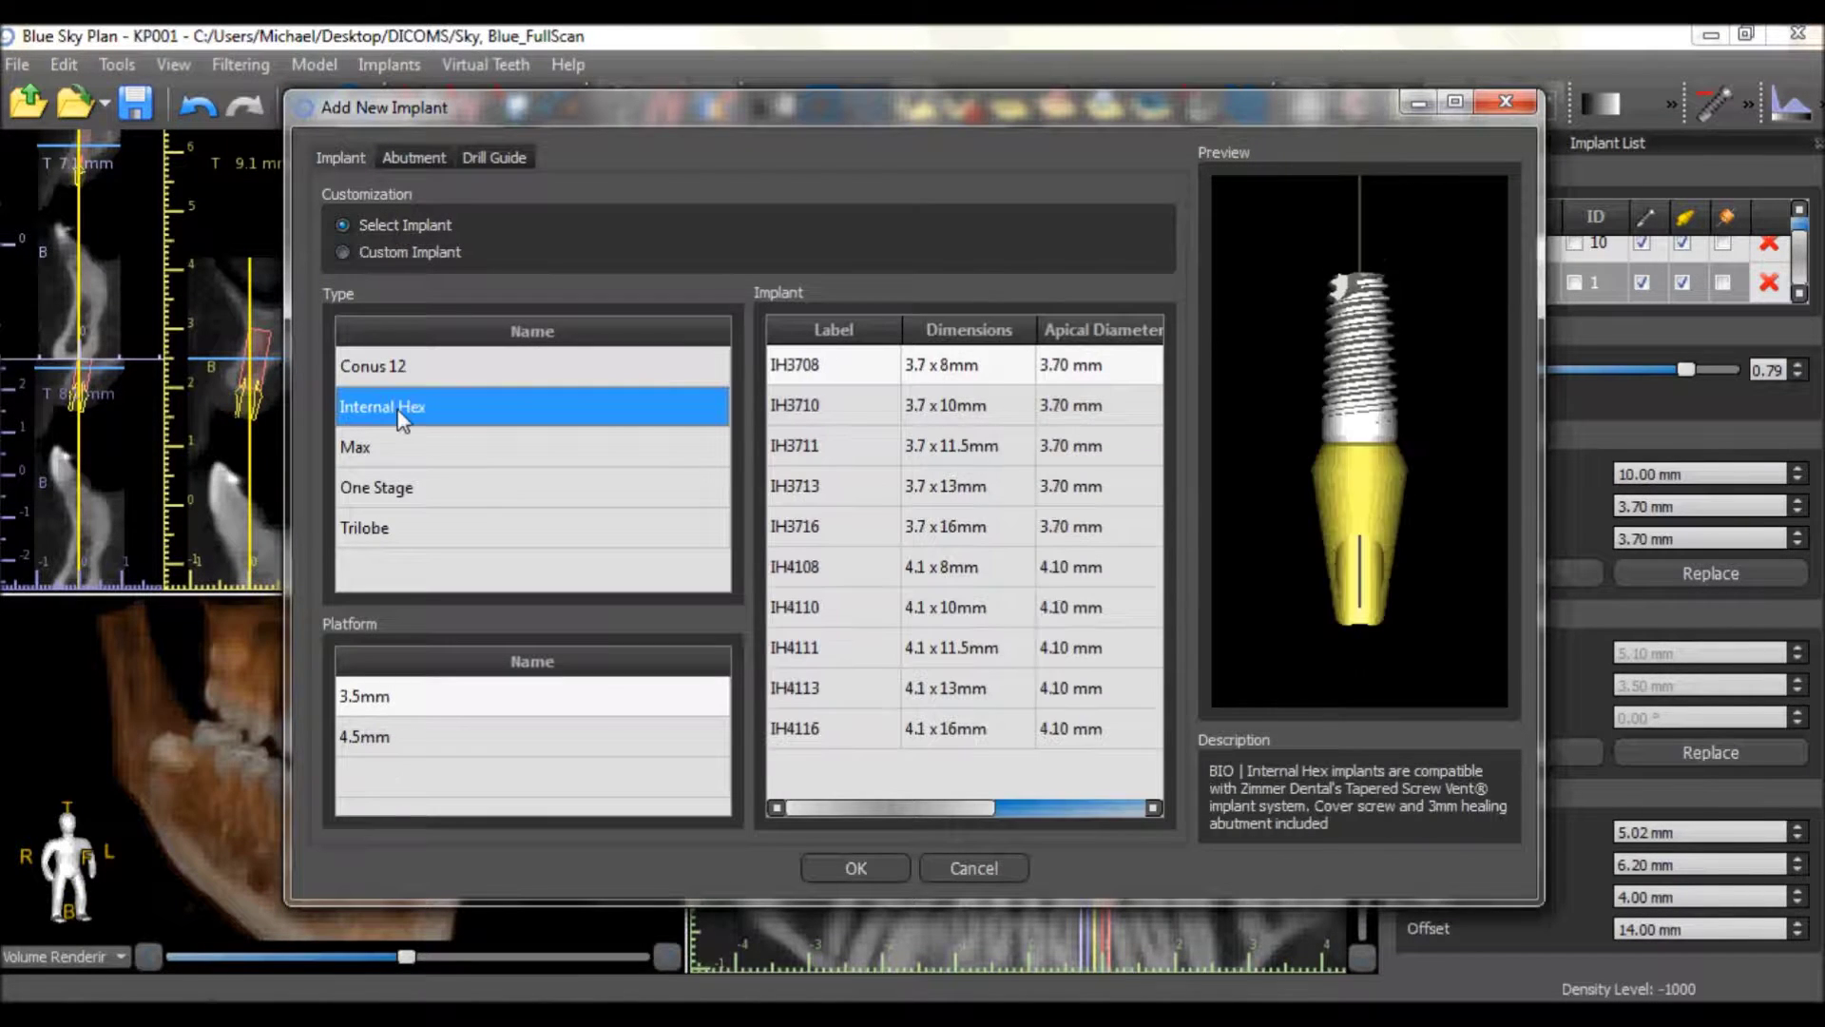
pyautogui.click(824, 409)
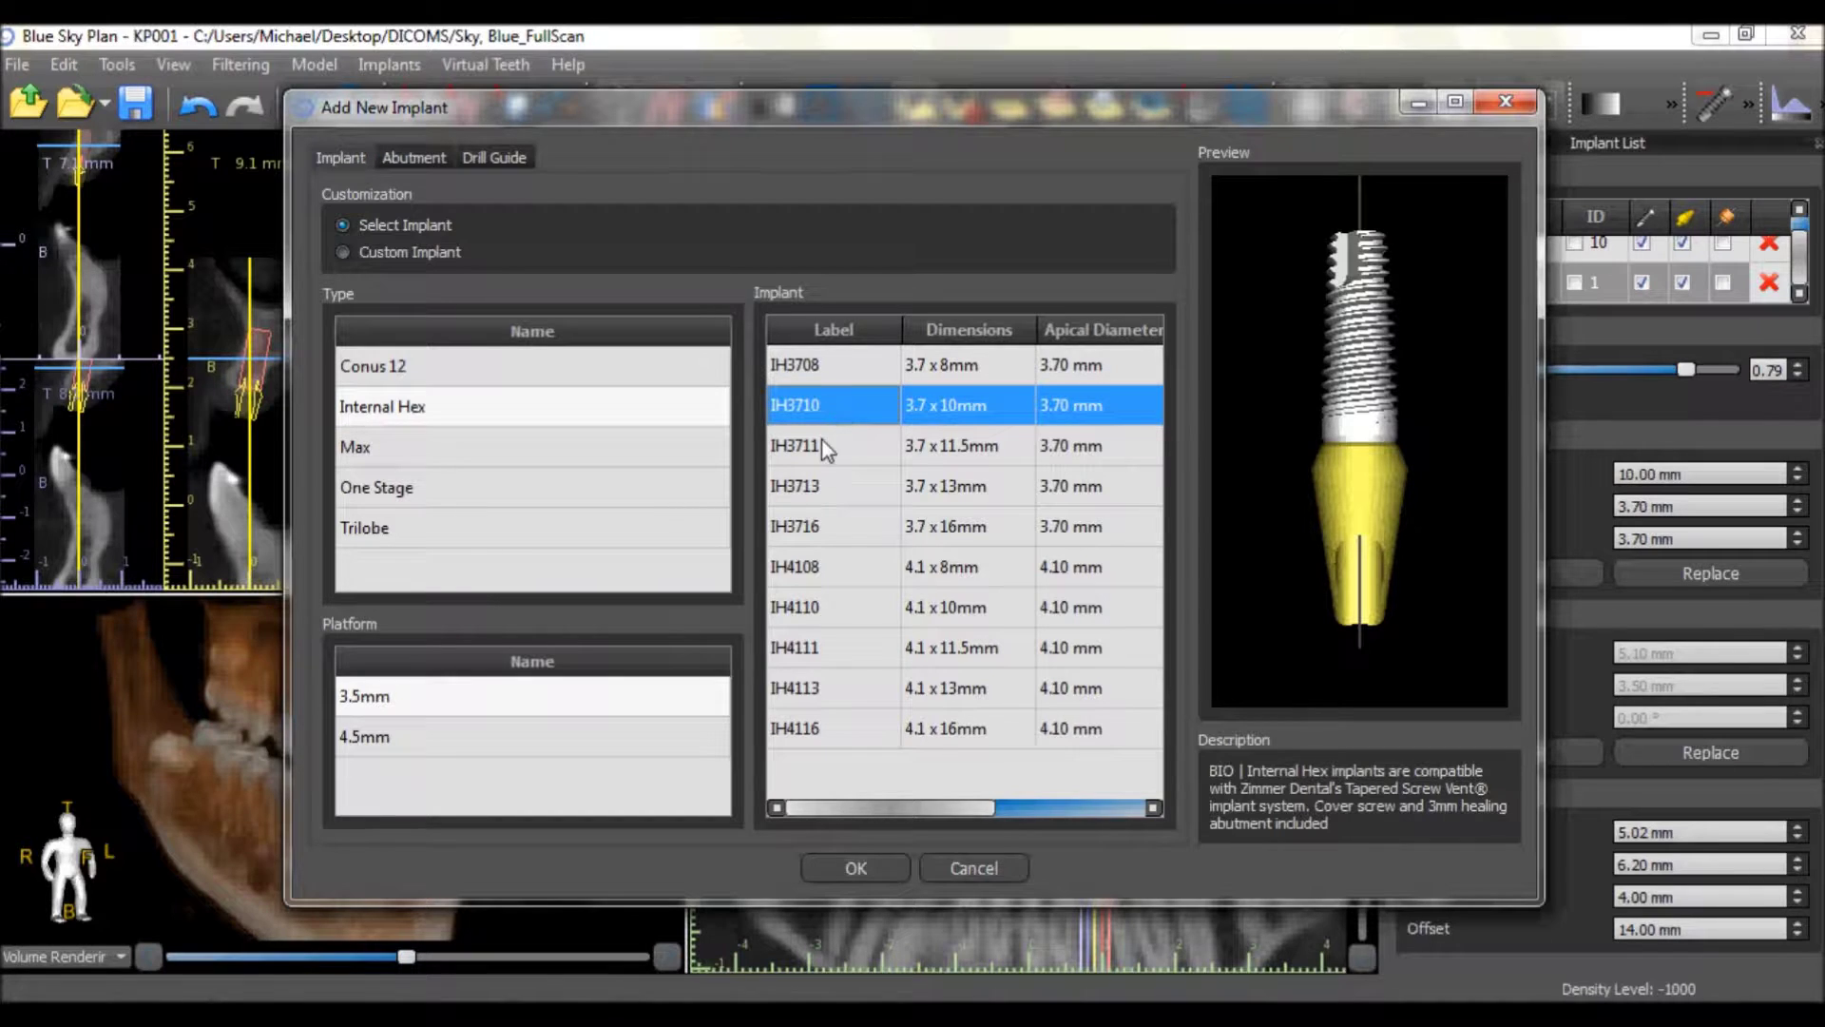
pyautogui.click(890, 865)
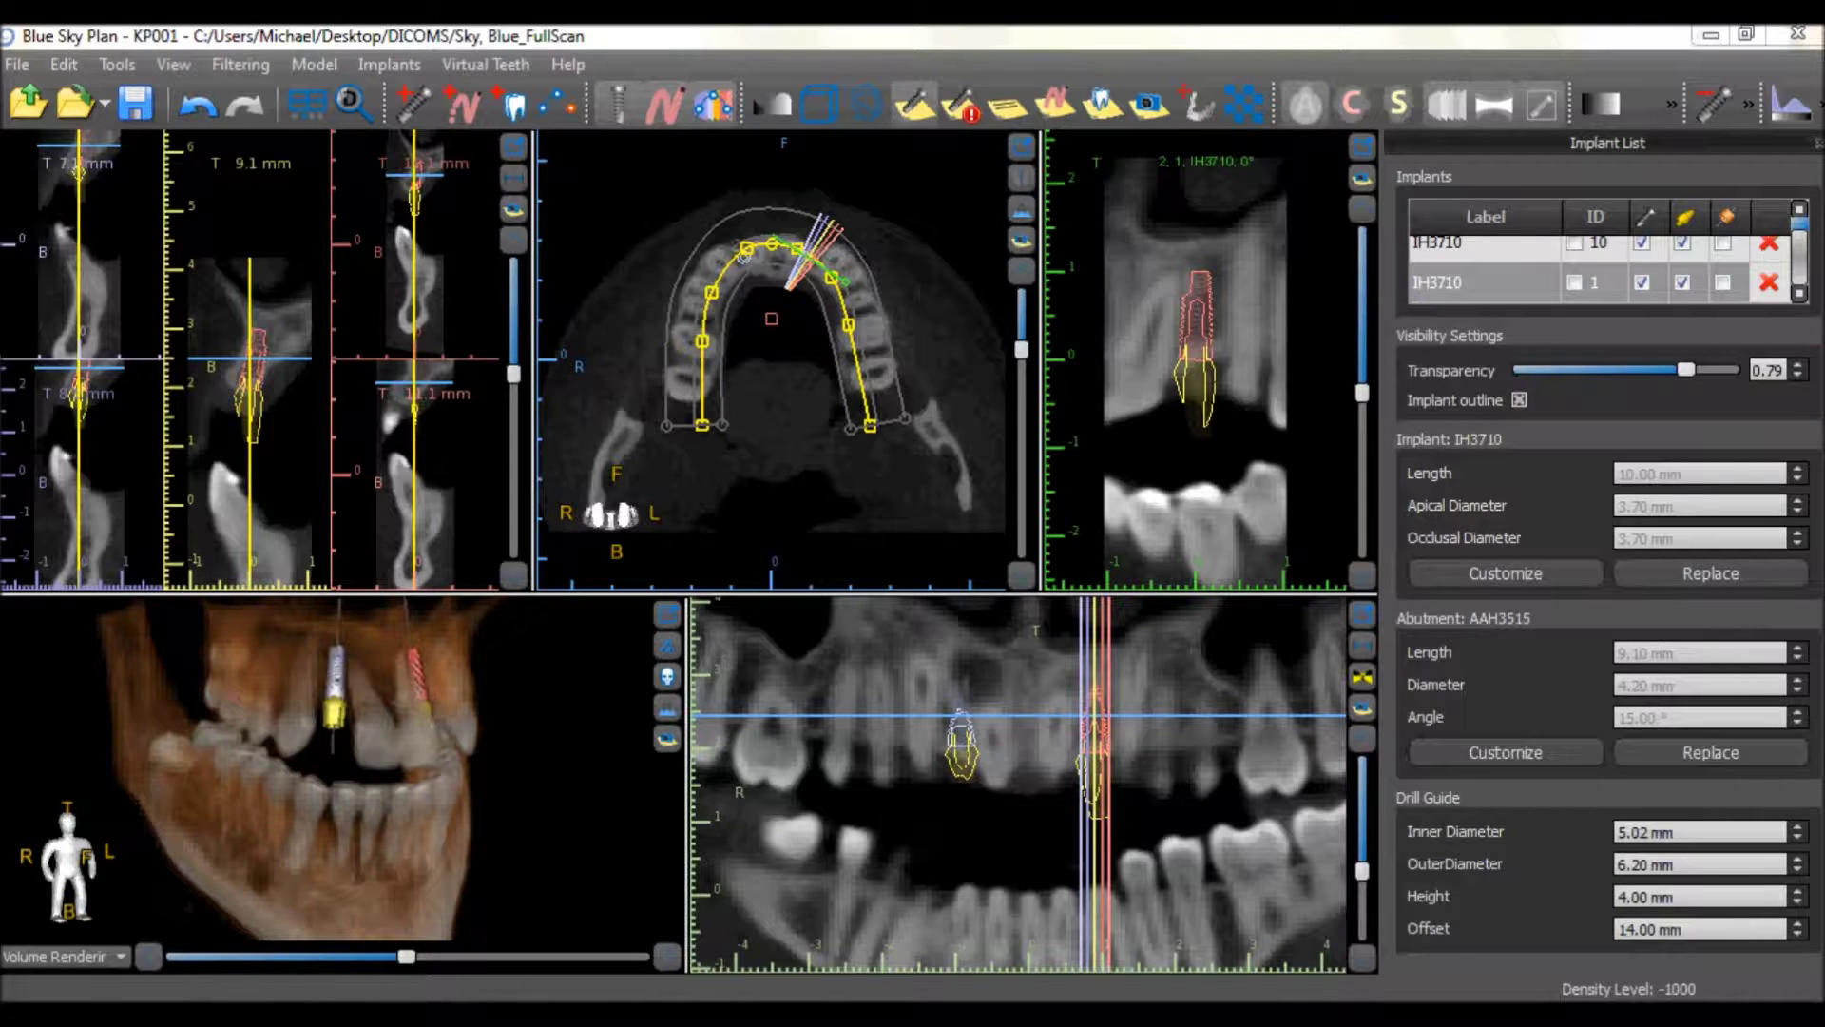
pyautogui.click(618, 110)
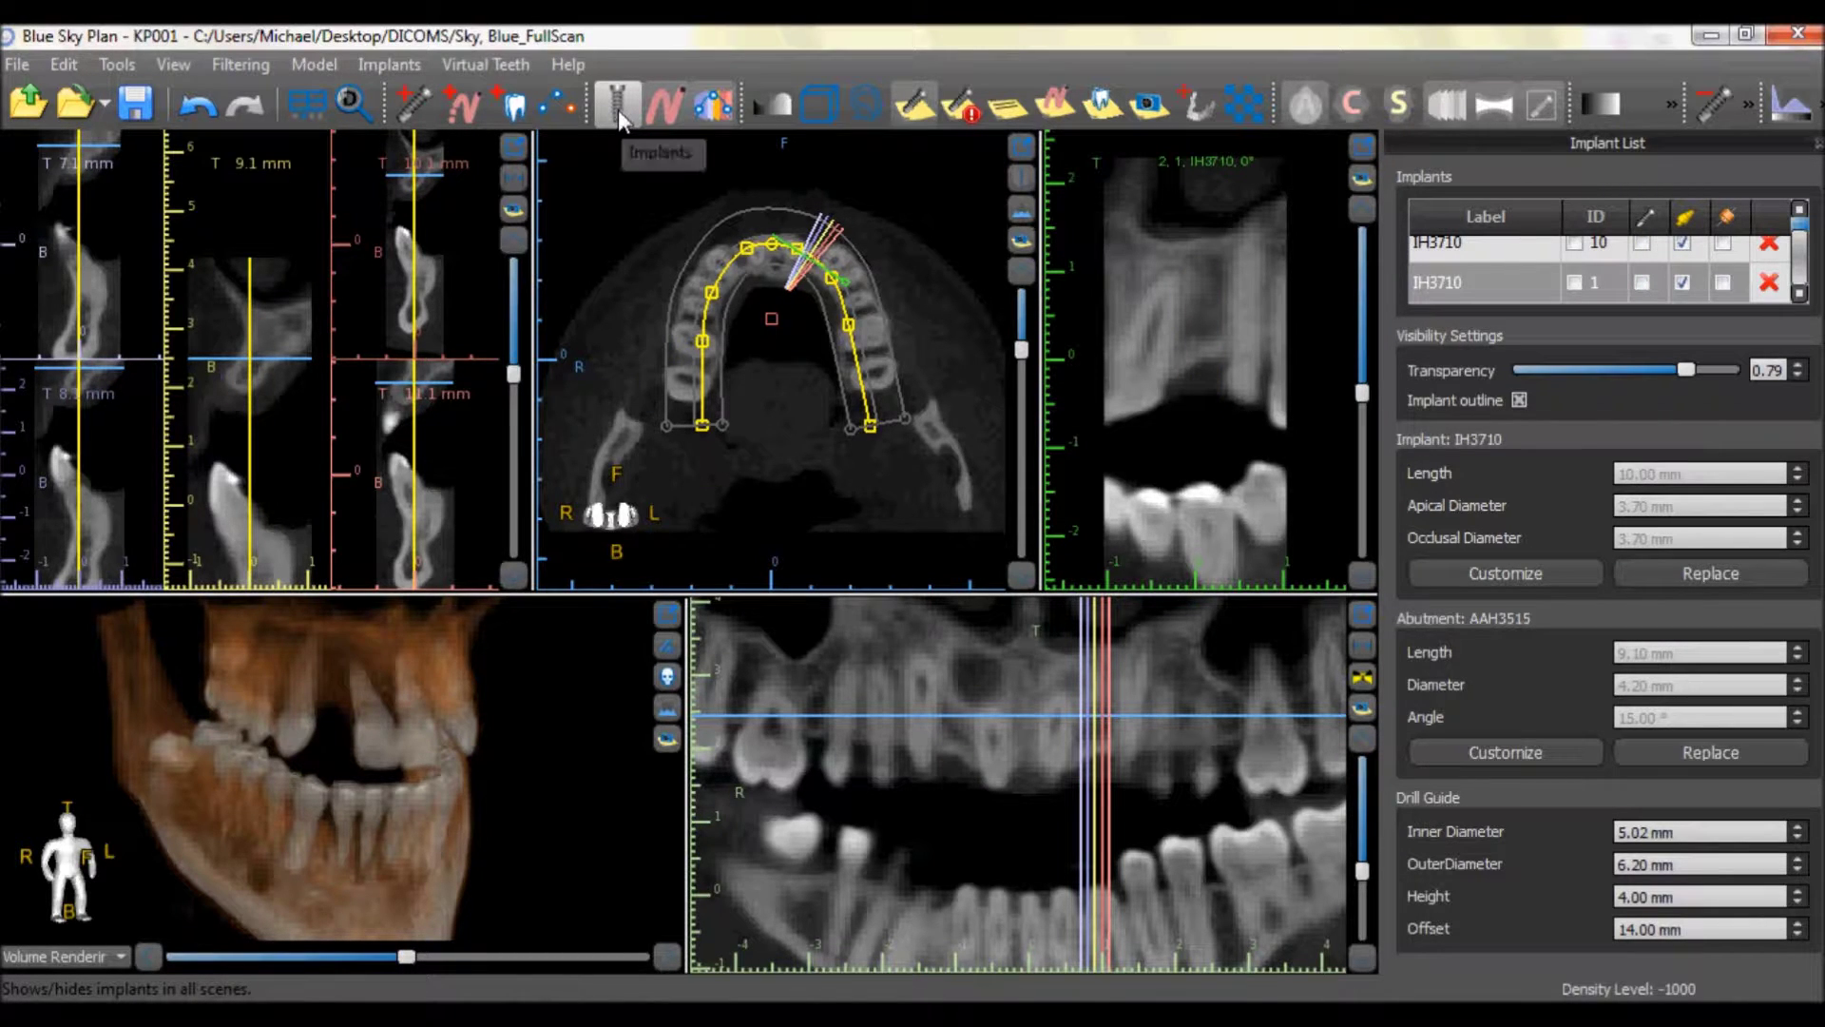
pyautogui.click(618, 110)
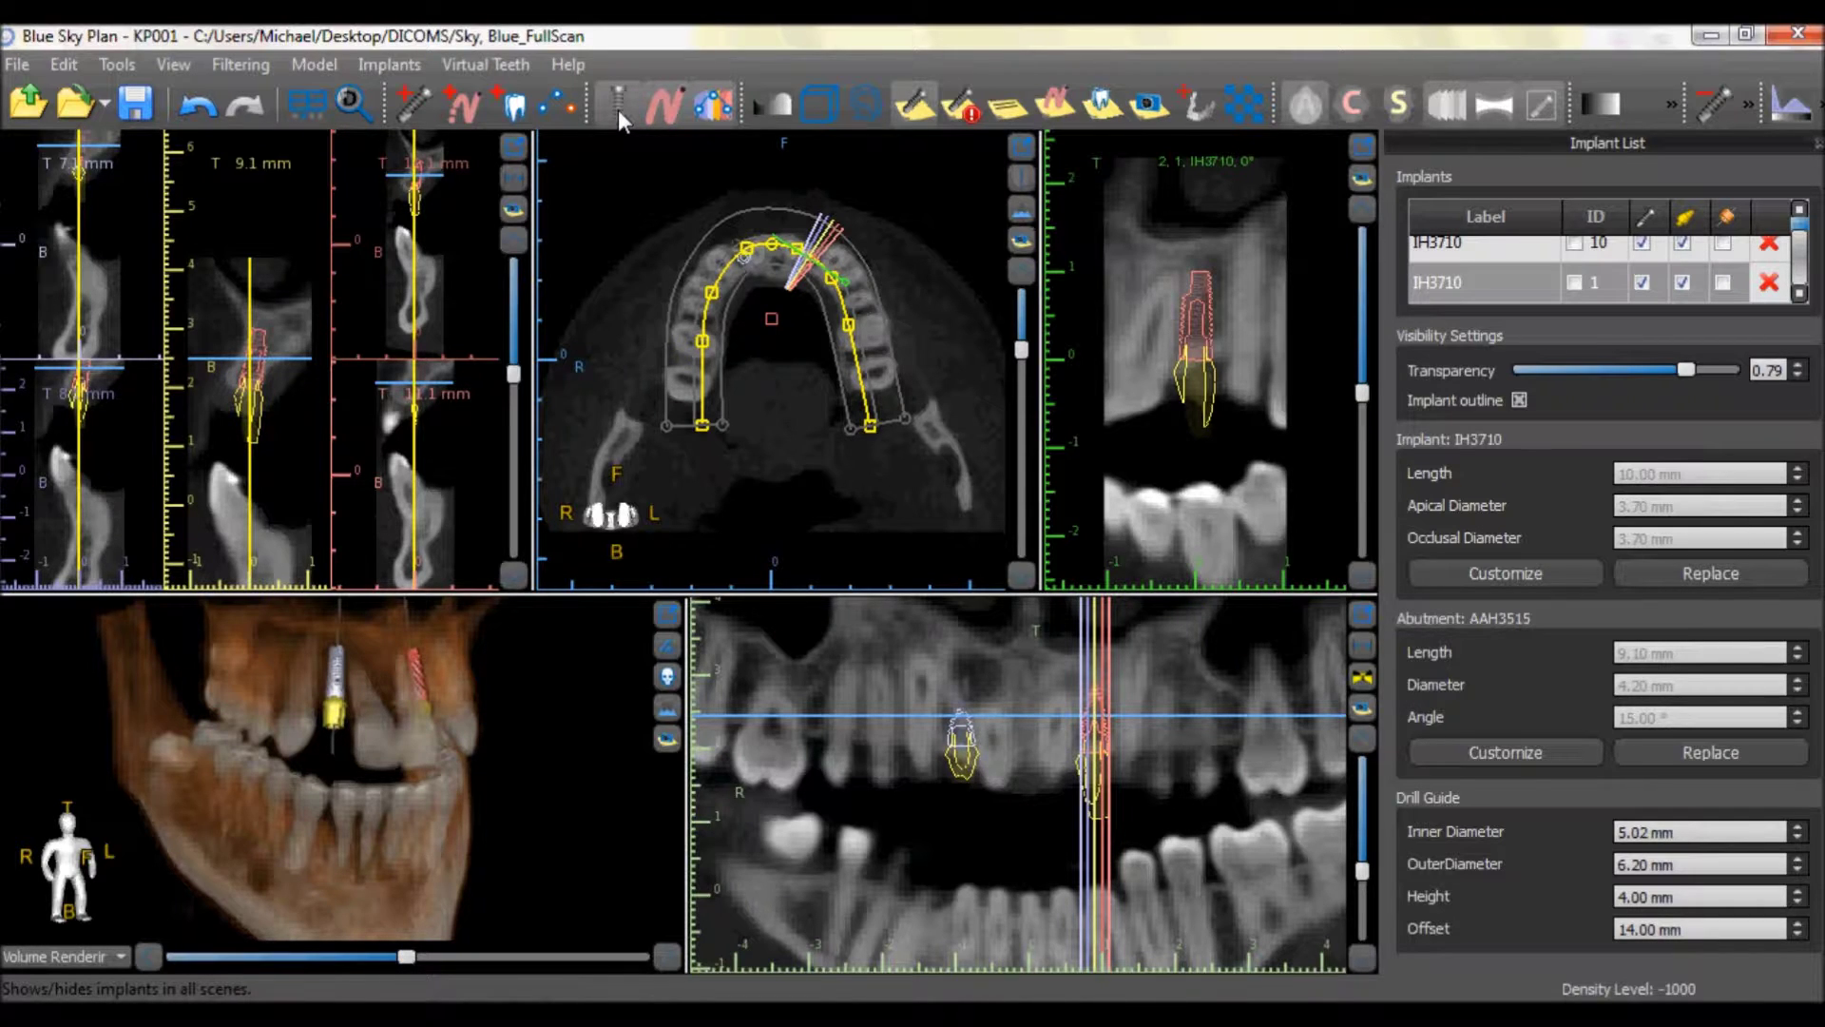
pyautogui.moveTo(1800, 271); pyautogui.dragTo(1801, 258)
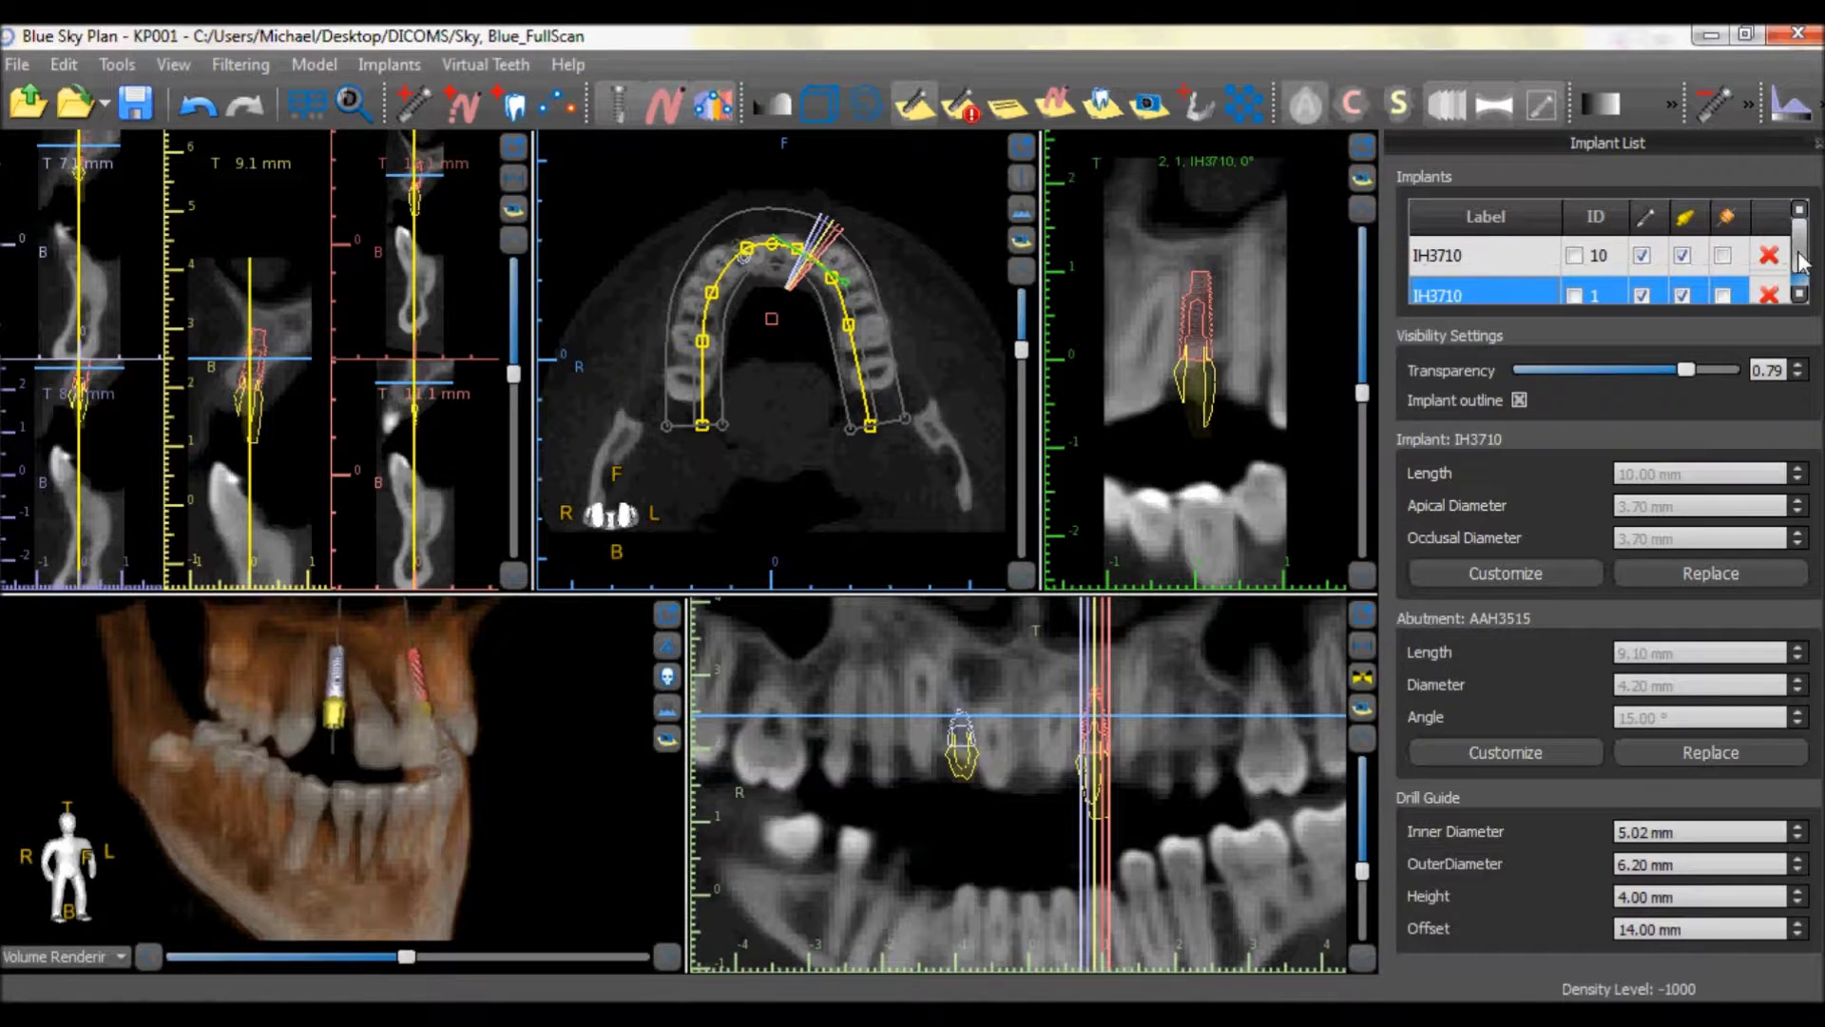
pyautogui.click(1641, 257)
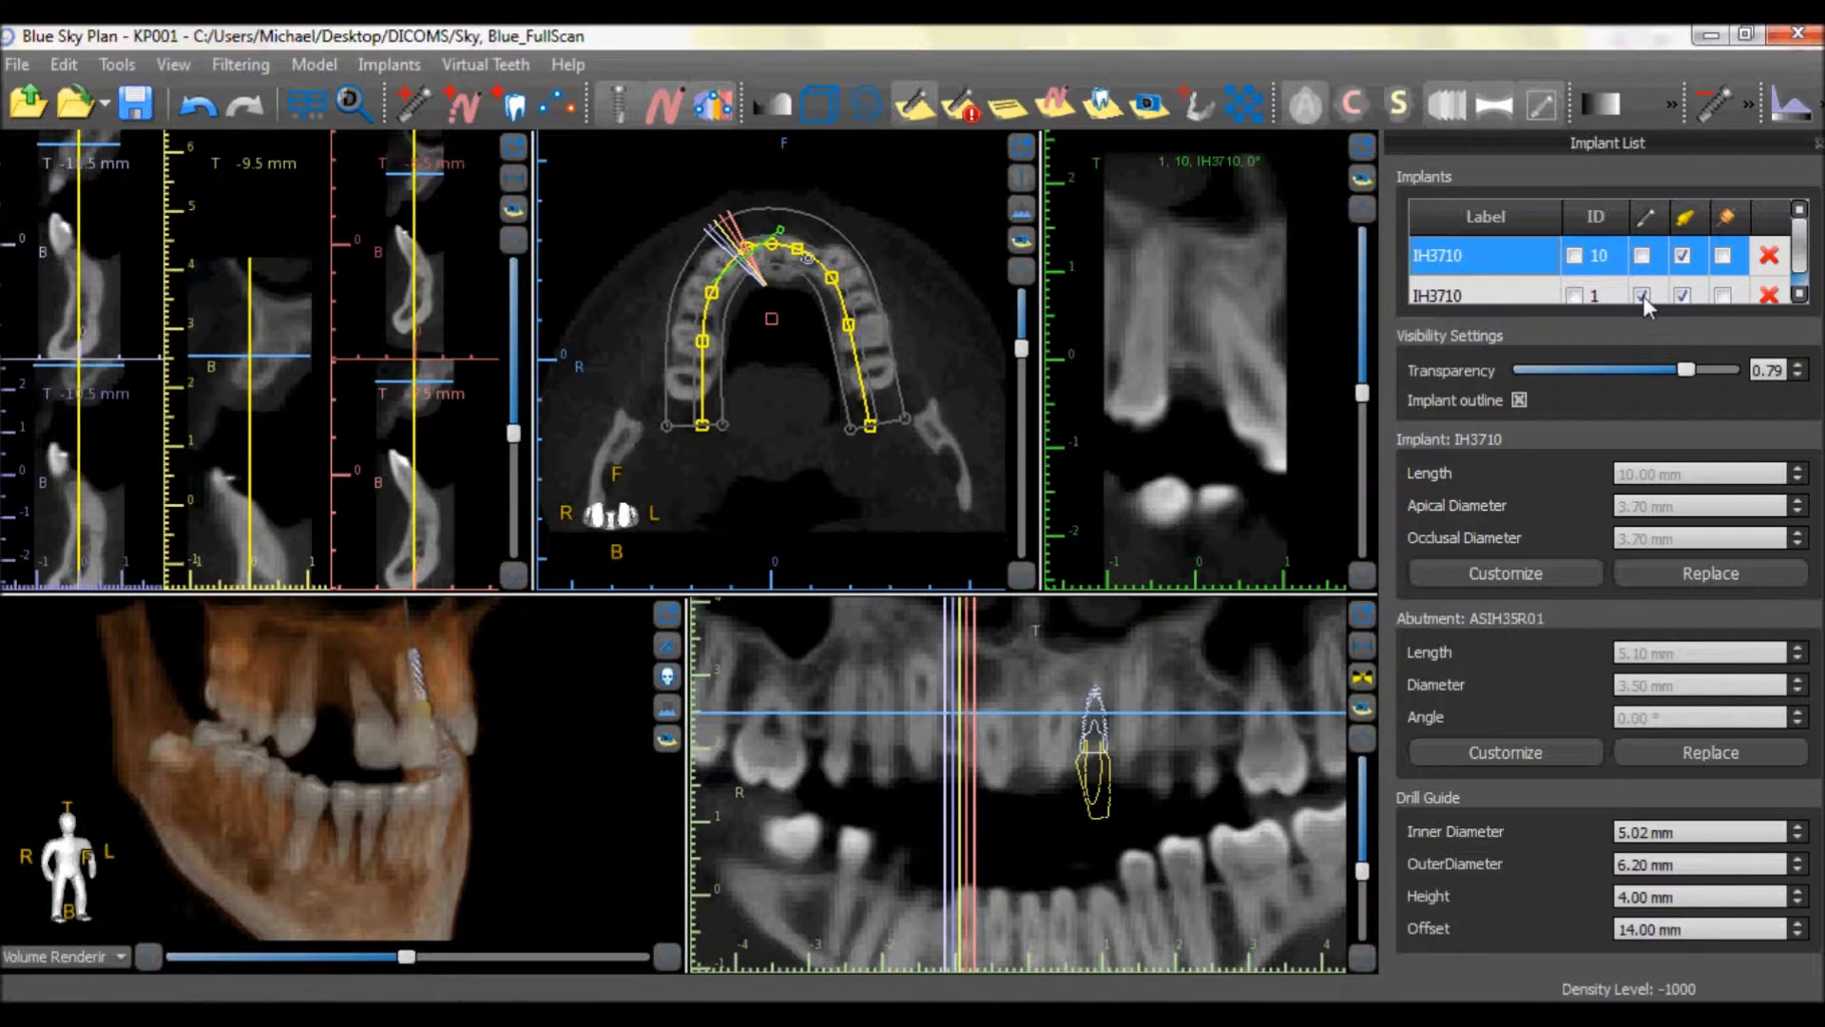
pyautogui.click(1643, 295)
pyautogui.click(1643, 283)
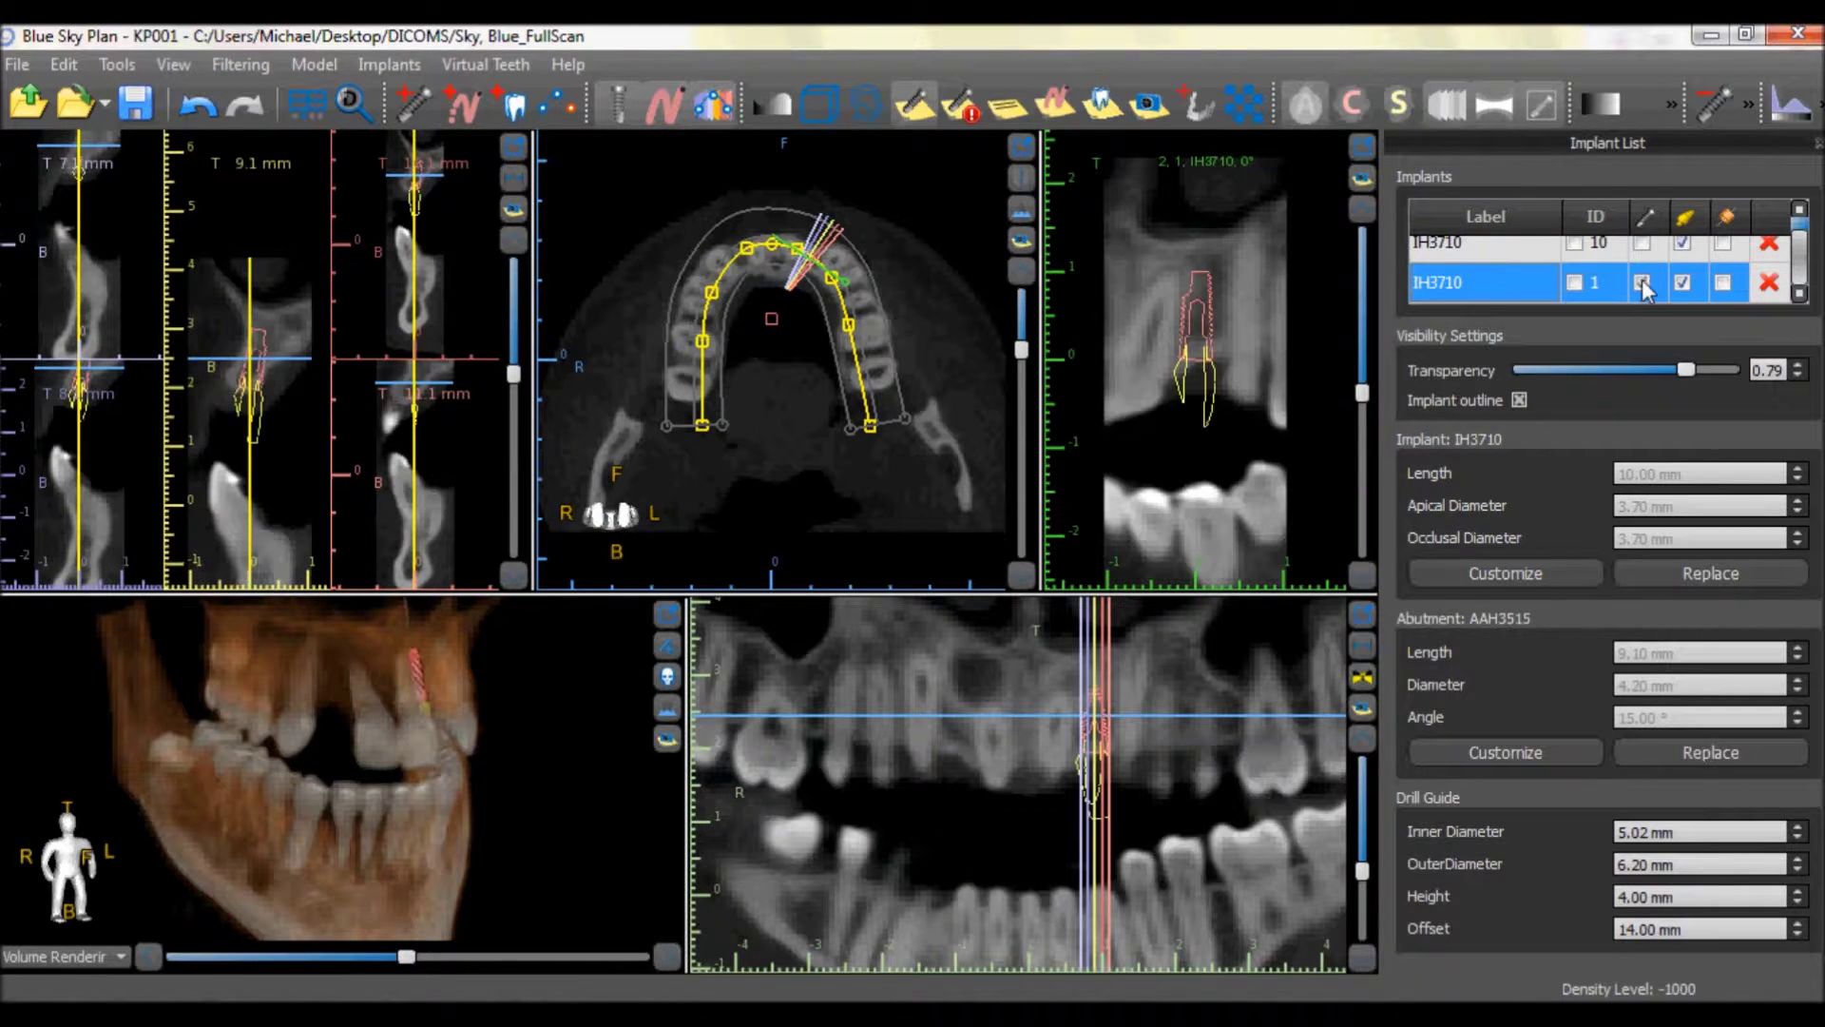
pyautogui.click(1643, 251)
pyautogui.click(1643, 255)
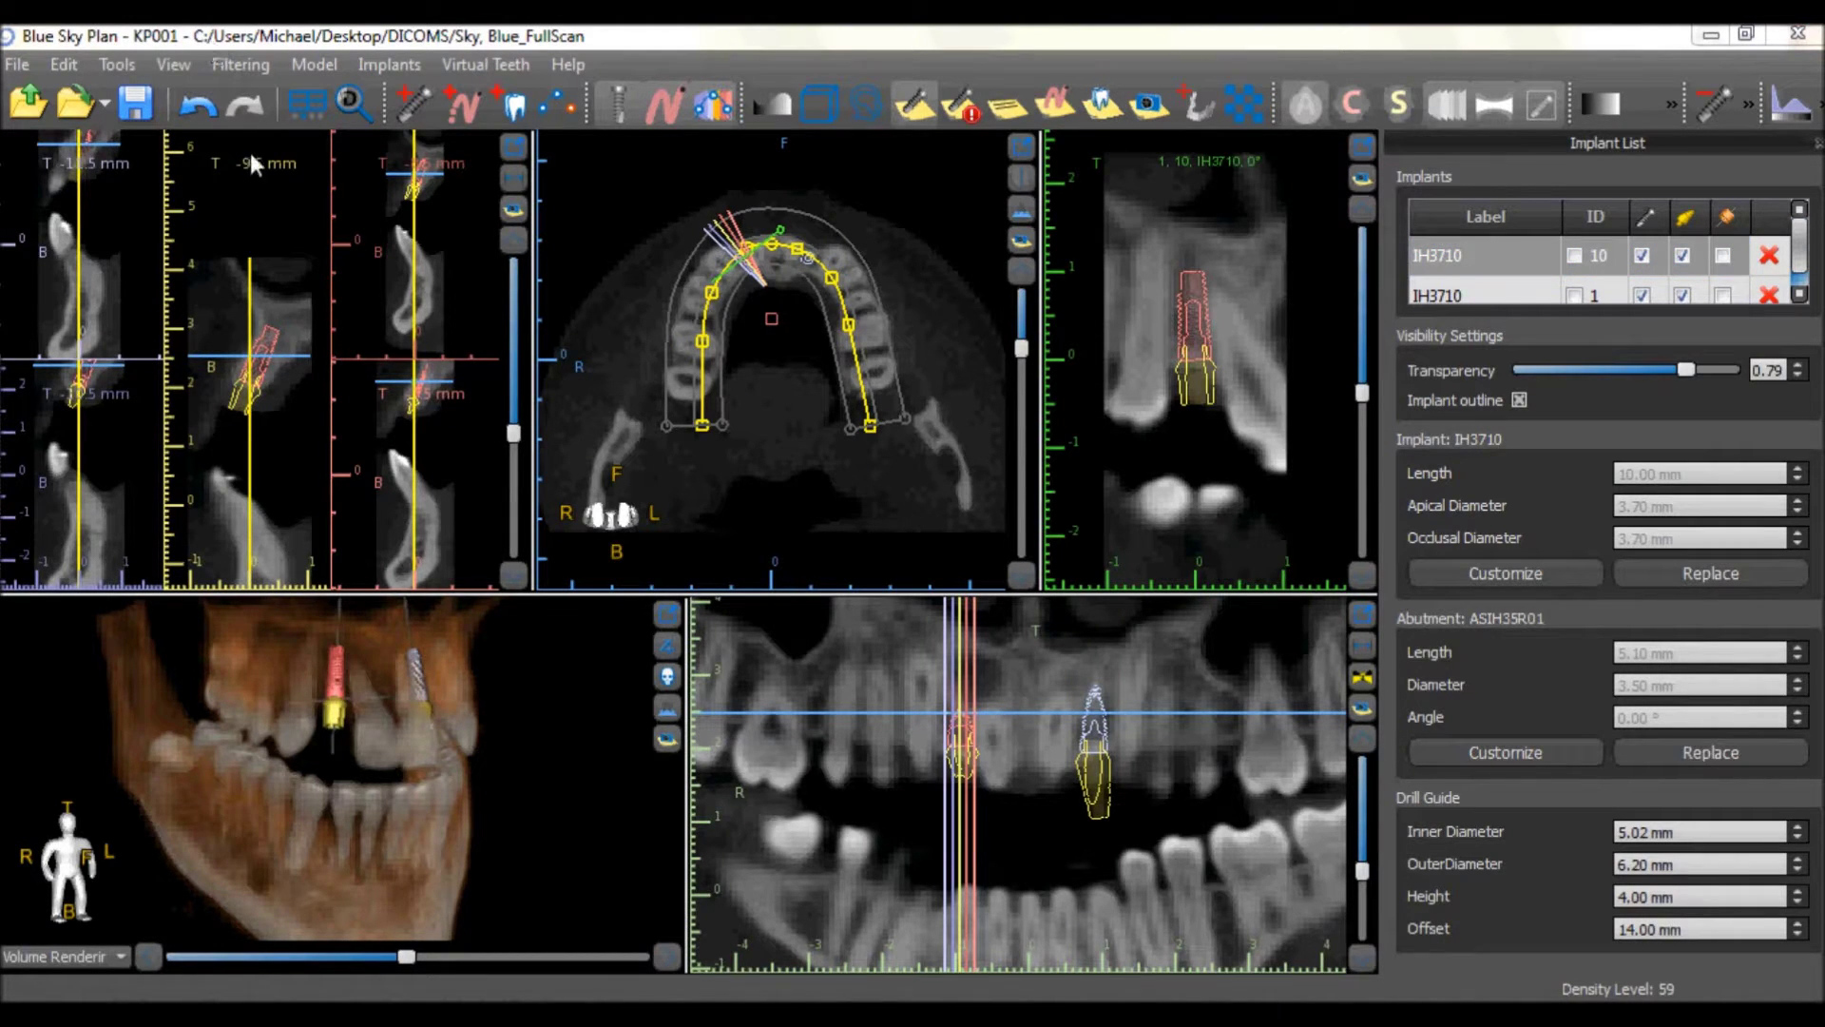
# Step: Delete implants 10 and 1 from the Implant List
pyautogui.rightClick(261, 369)
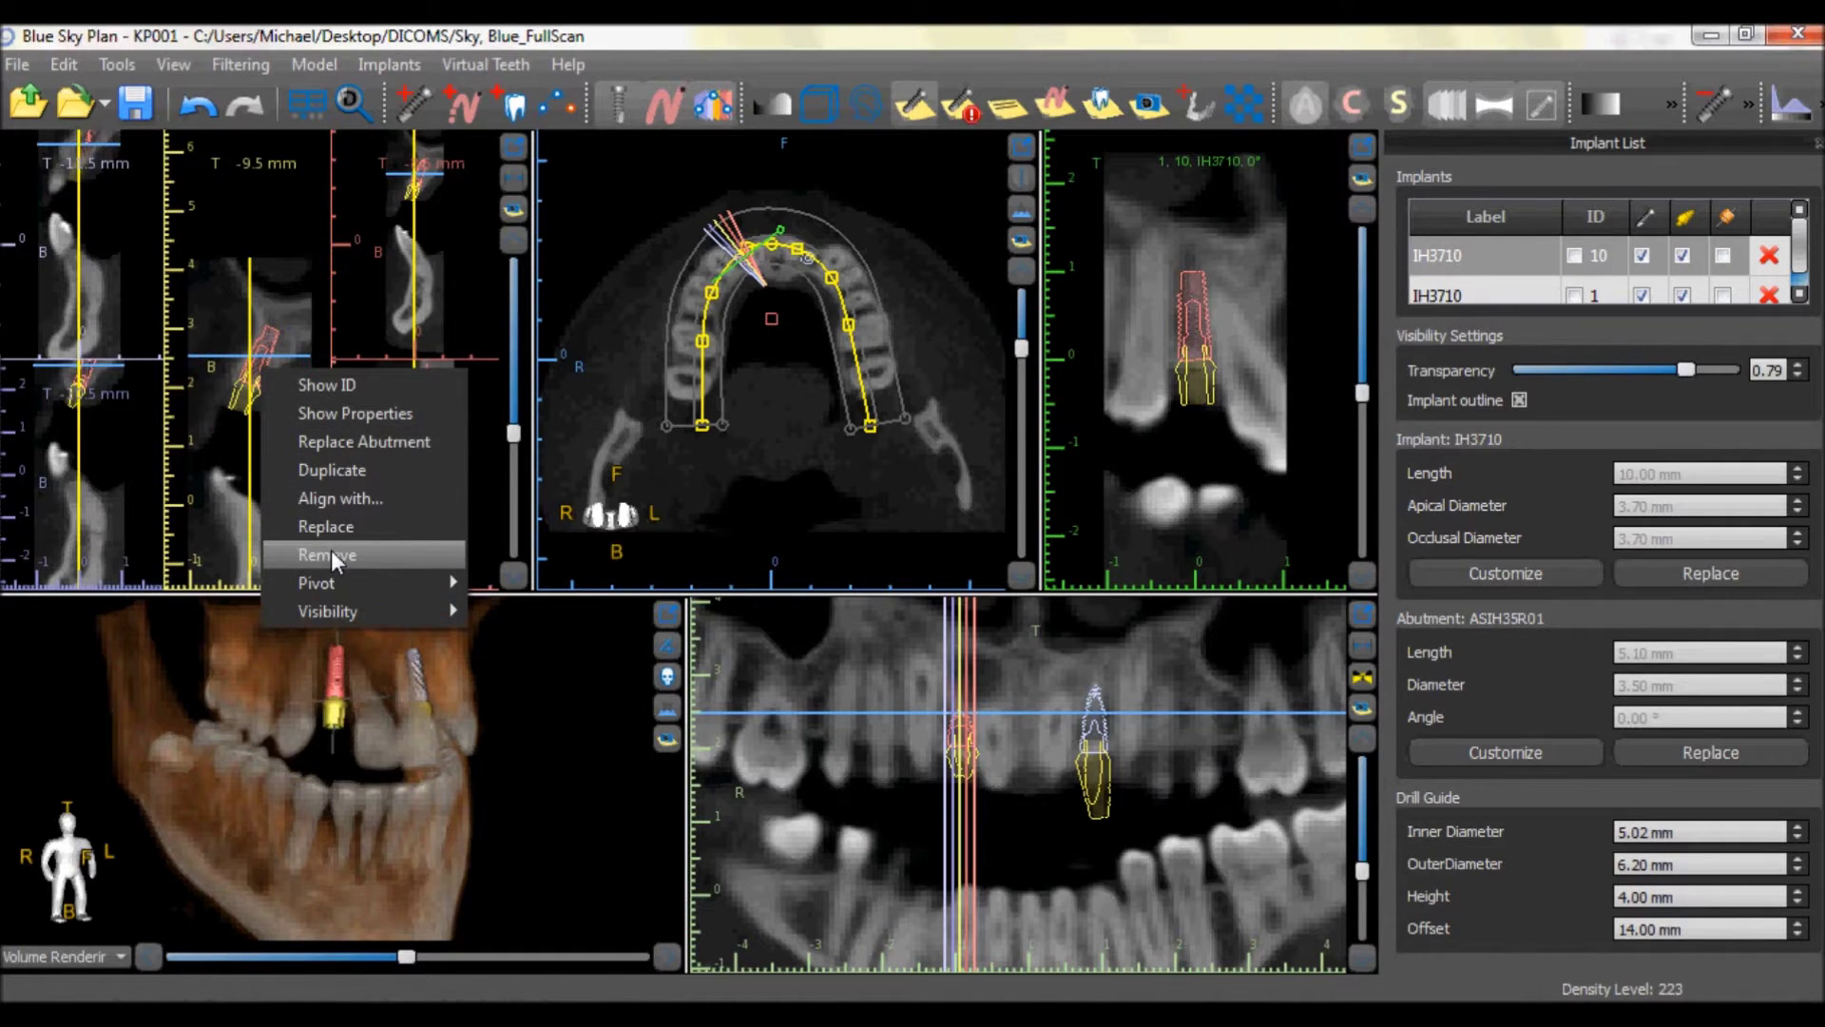
pyautogui.click(1778, 257)
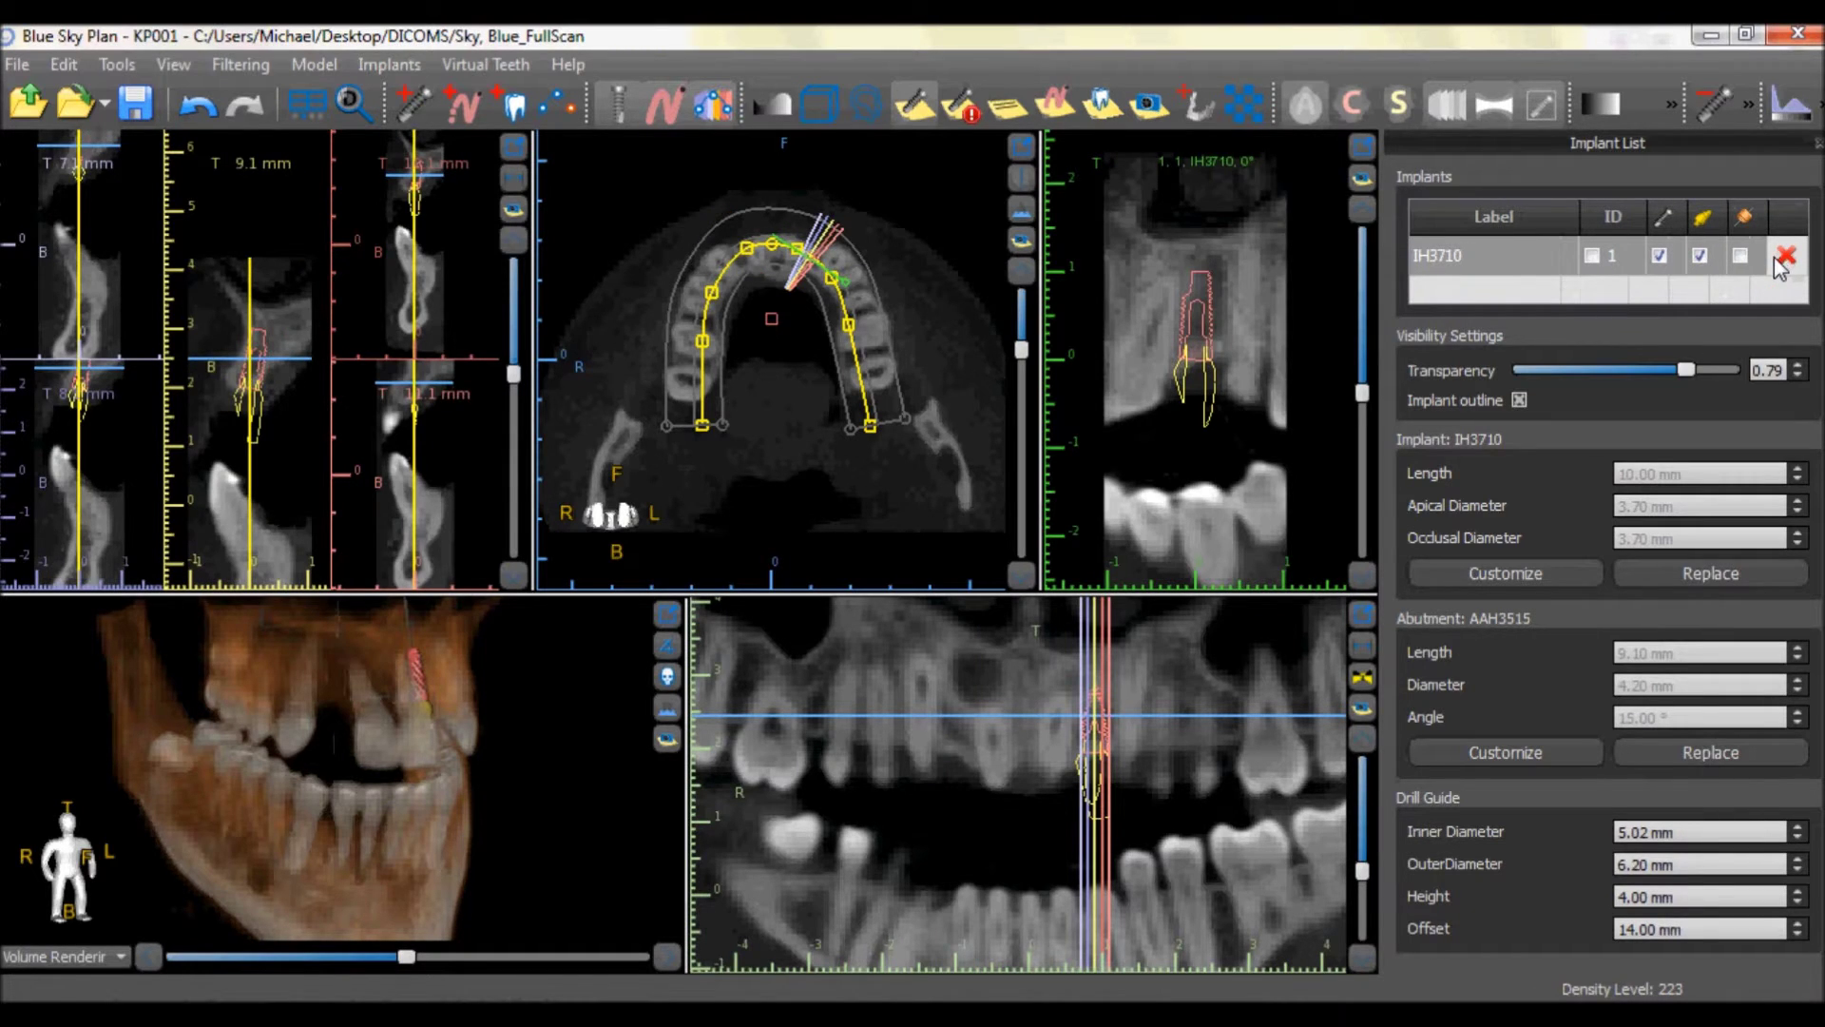
pyautogui.click(1786, 256)
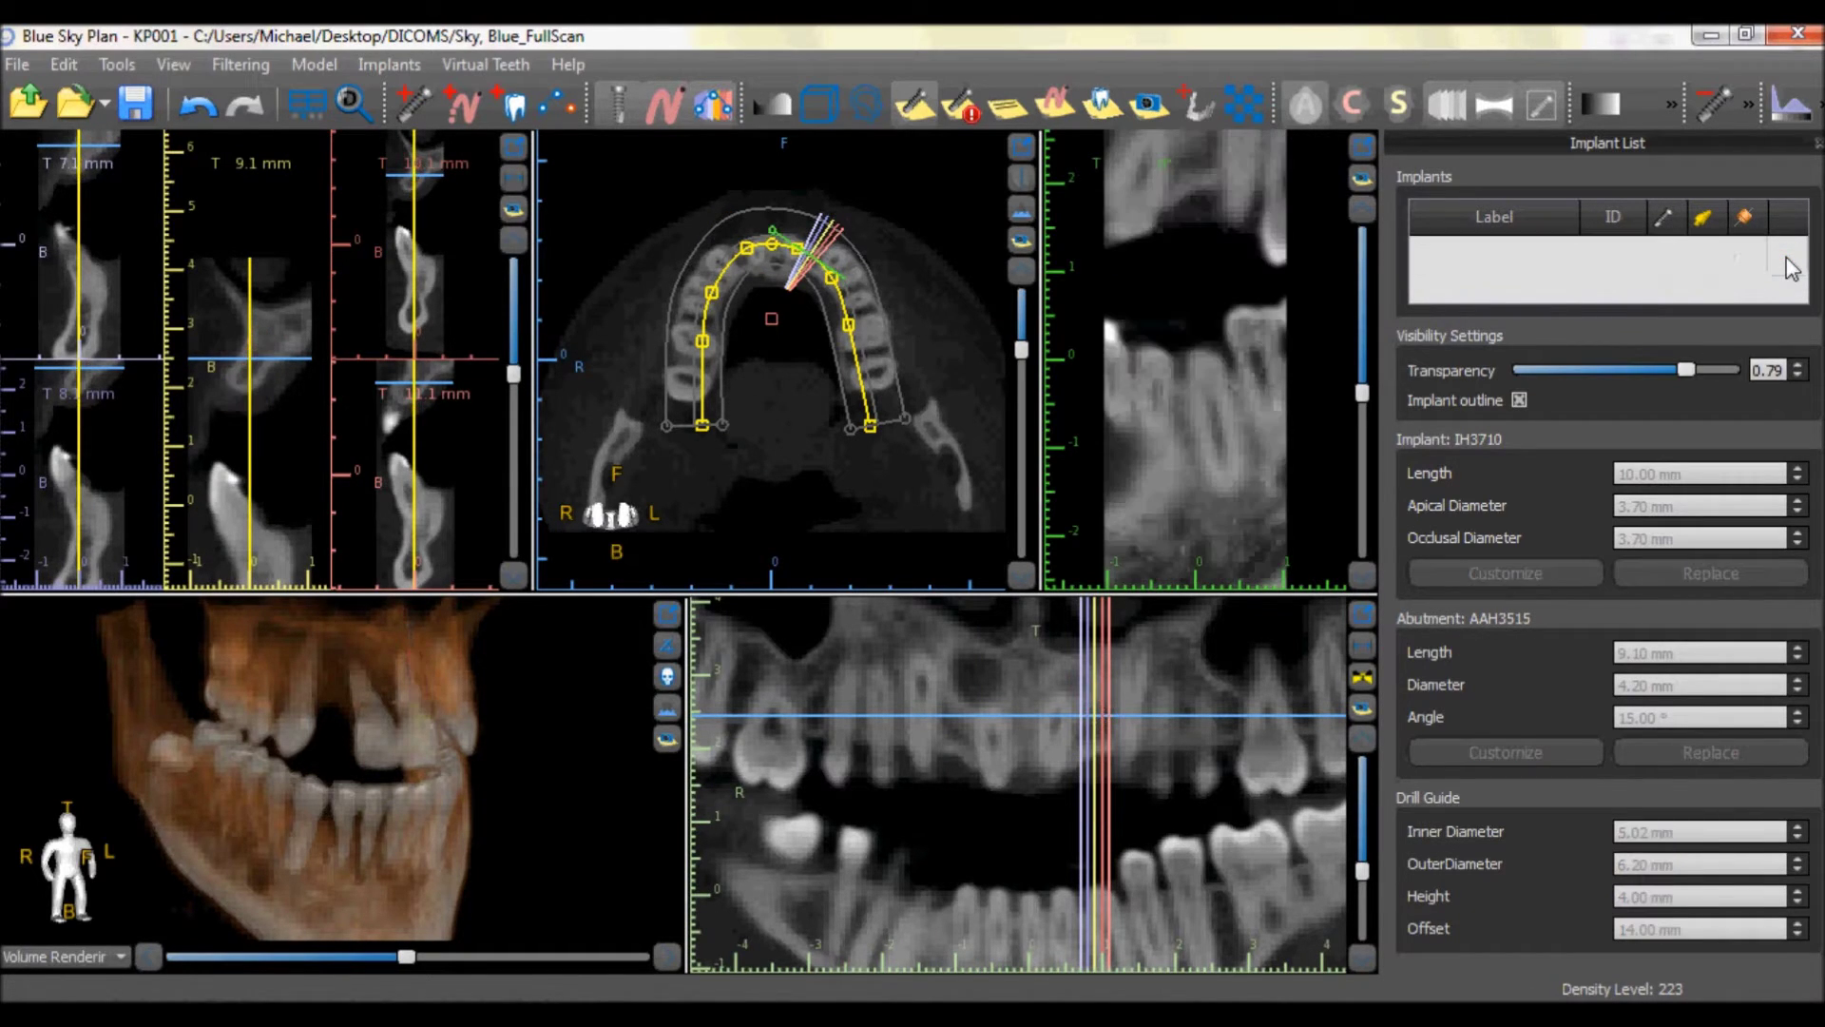